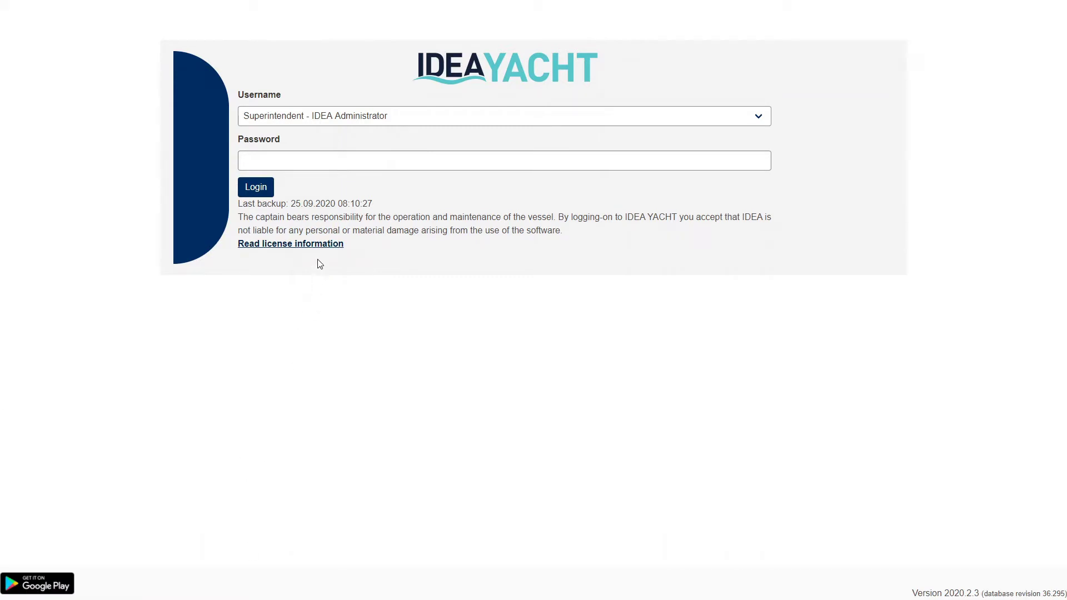
- View the licence information twice, returning to the login page each time
{"action": "left_click", "coordinate": [320, 244]}
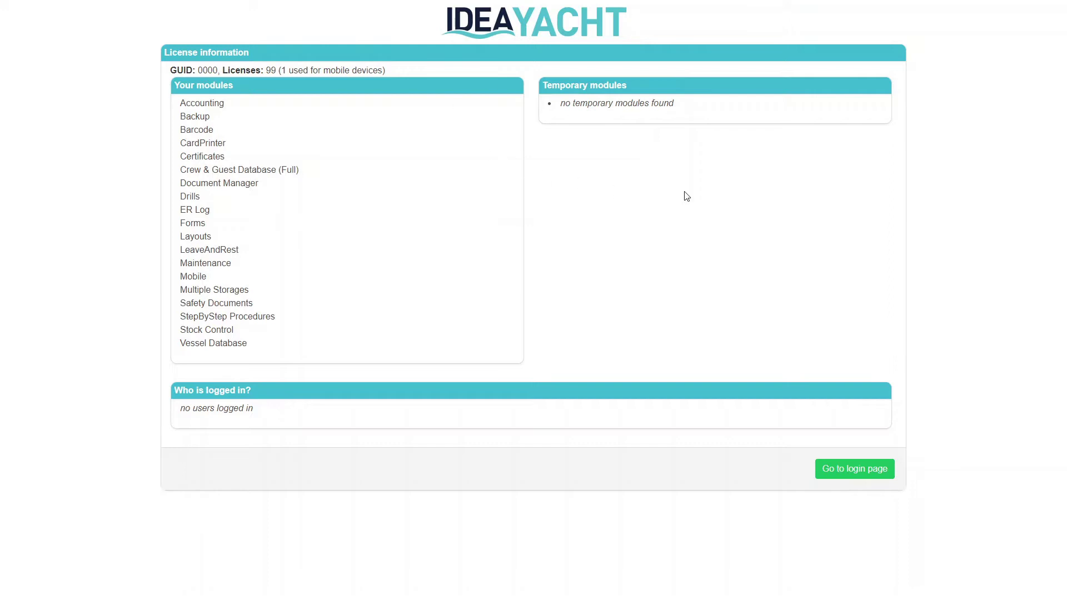
{"action": "left_click", "coordinate": [834, 472]}
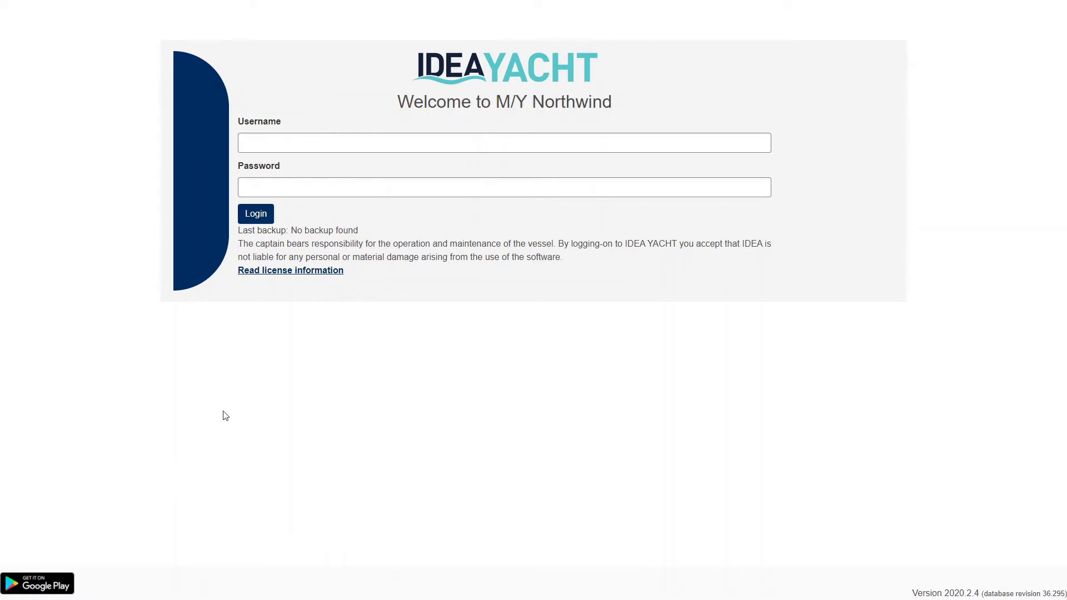
{"action": "left_click", "coordinate": [329, 278]}
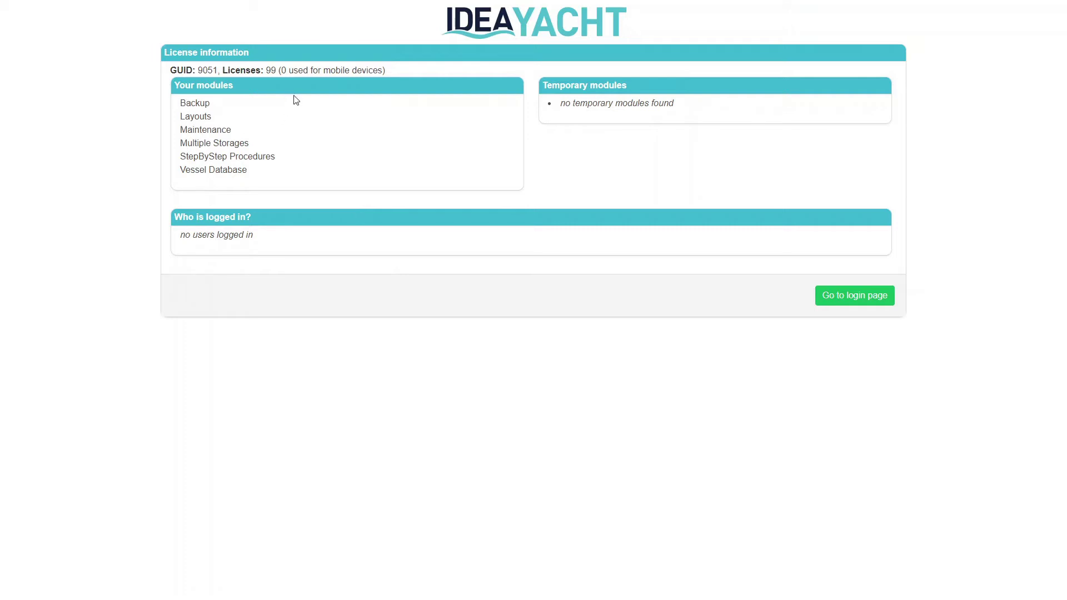
{"action": "left_click", "coordinate": [870, 295]}
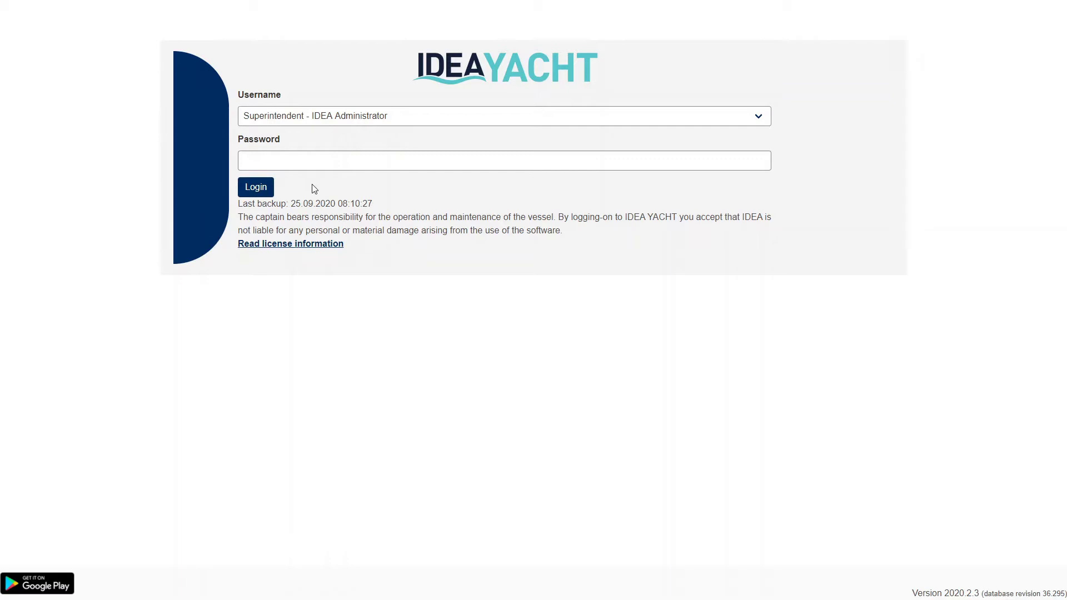
- Log in as administrator and open Settings > Manage: Departments & Positions
{"action": "left_click", "coordinate": [267, 190]}
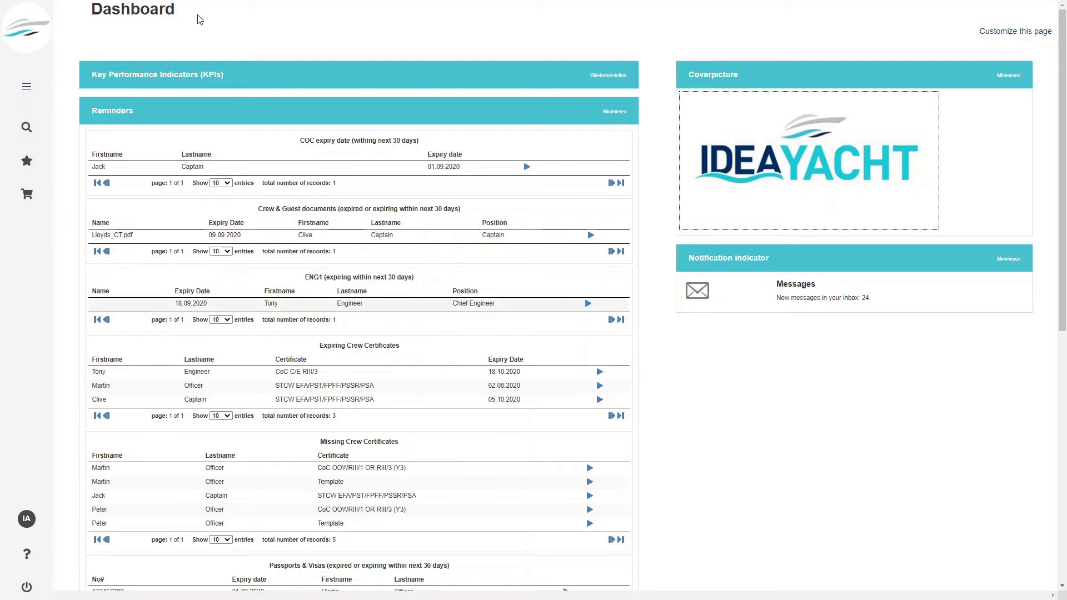
{"action": "left_click", "coordinate": [27, 86]}
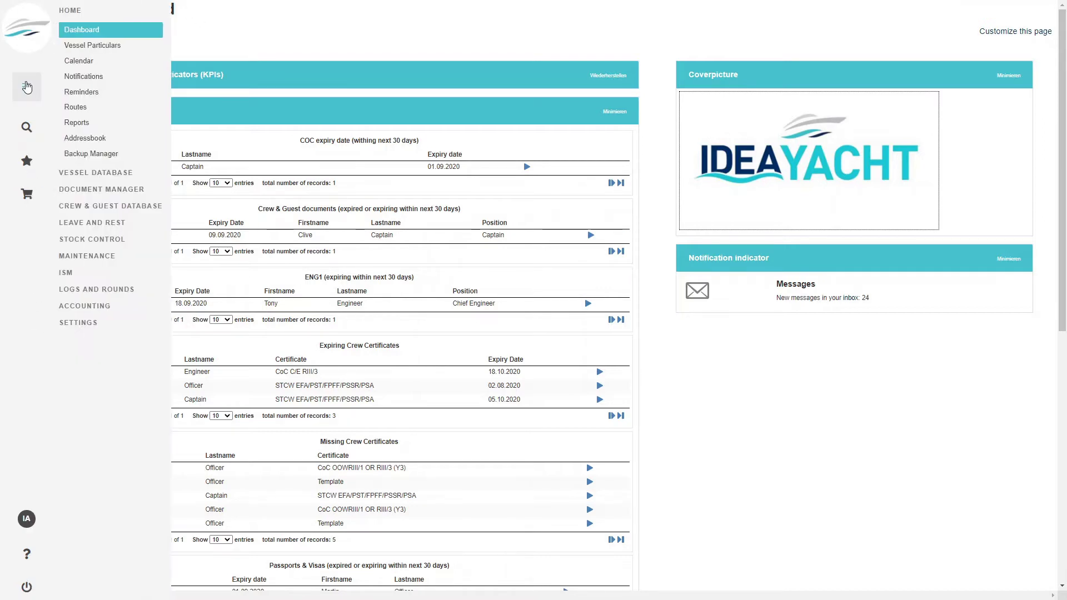
{"action": "left_click", "coordinate": [95, 326]}
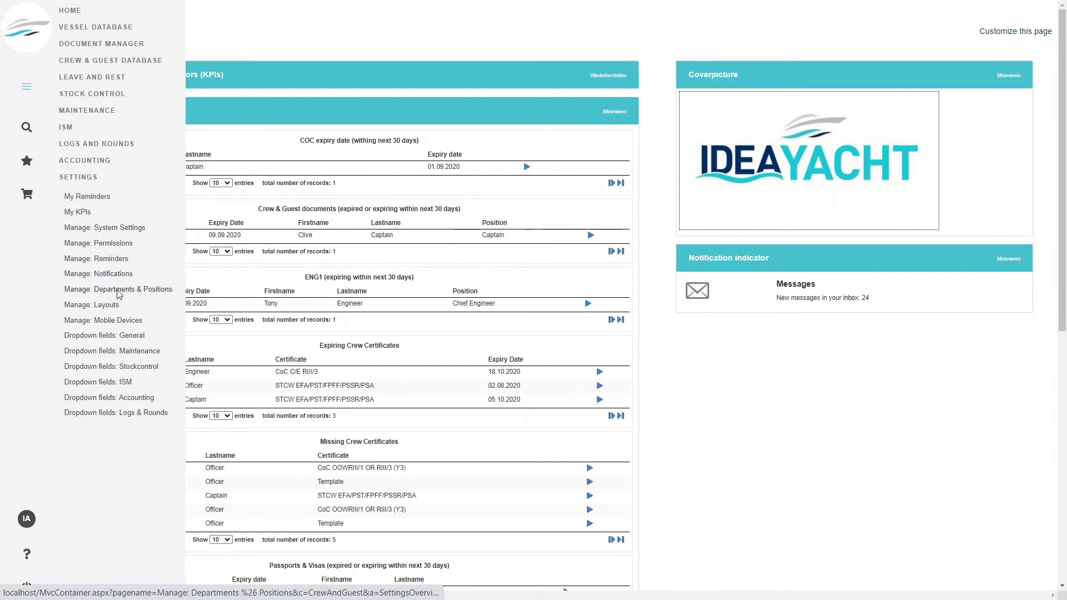
{"action": "left_click", "coordinate": [116, 291]}
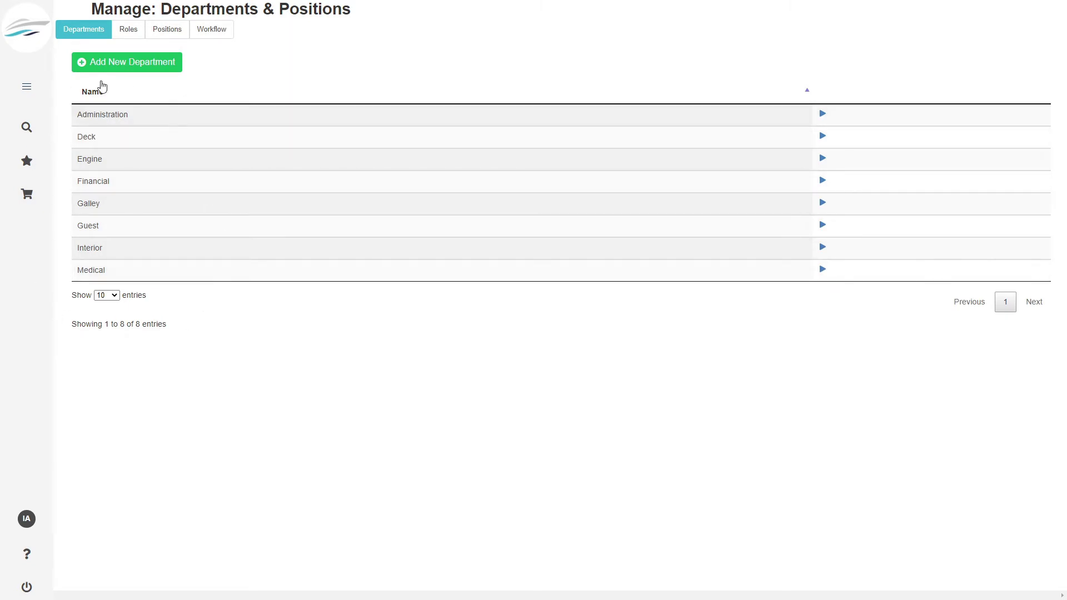
{"action": "left_click", "coordinate": [33, 88]}
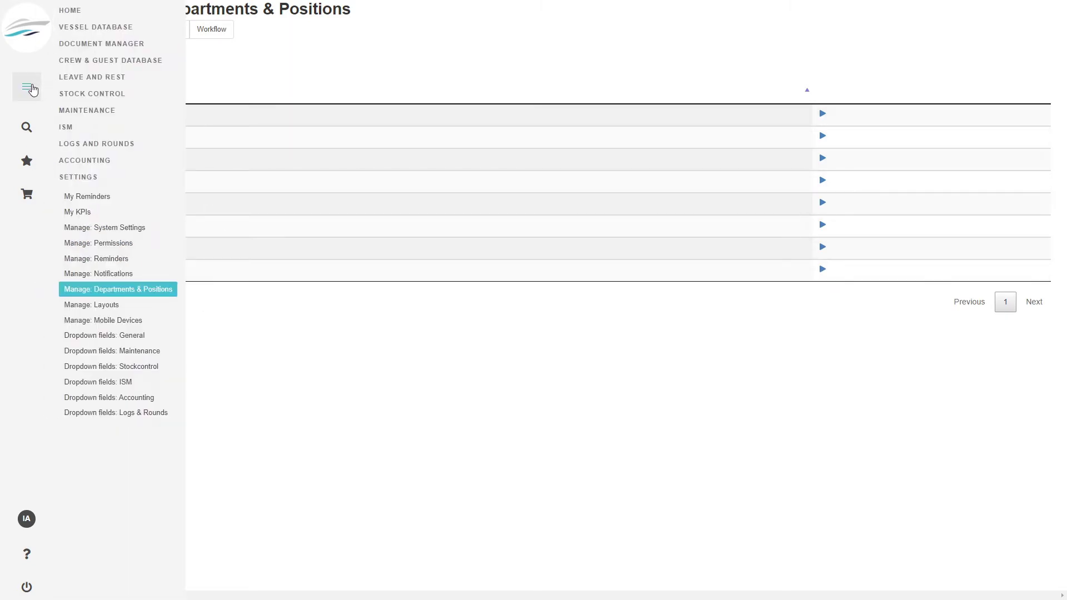
- Open the Vessel Database and view the 00 EXAMPLE DATA domain settings
{"action": "left_click", "coordinate": [110, 28]}
{"action": "left_click", "coordinate": [96, 47]}
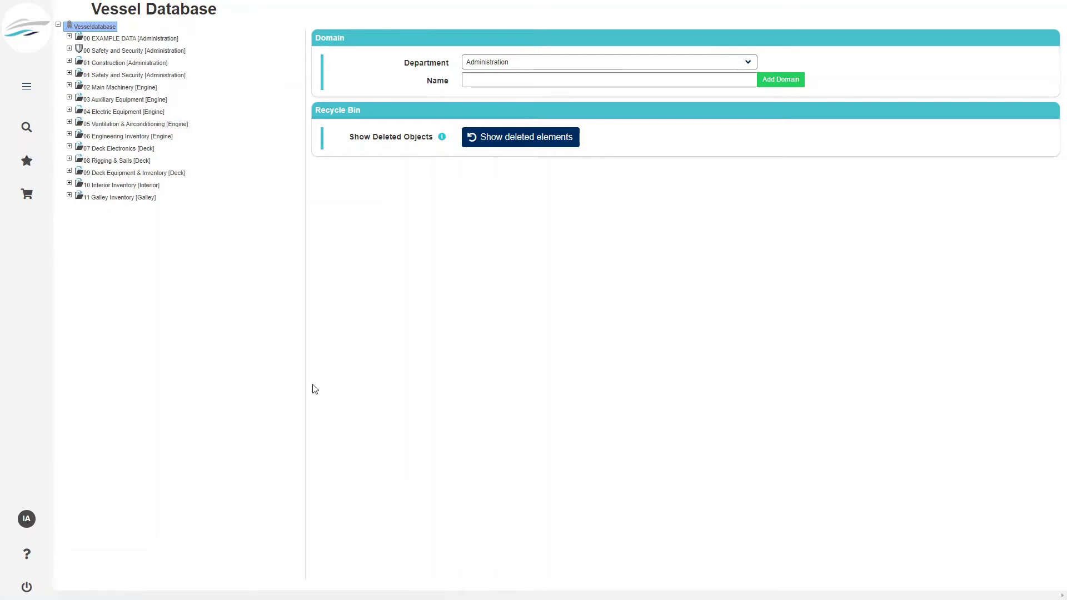
{"action": "left_click", "coordinate": [144, 38]}
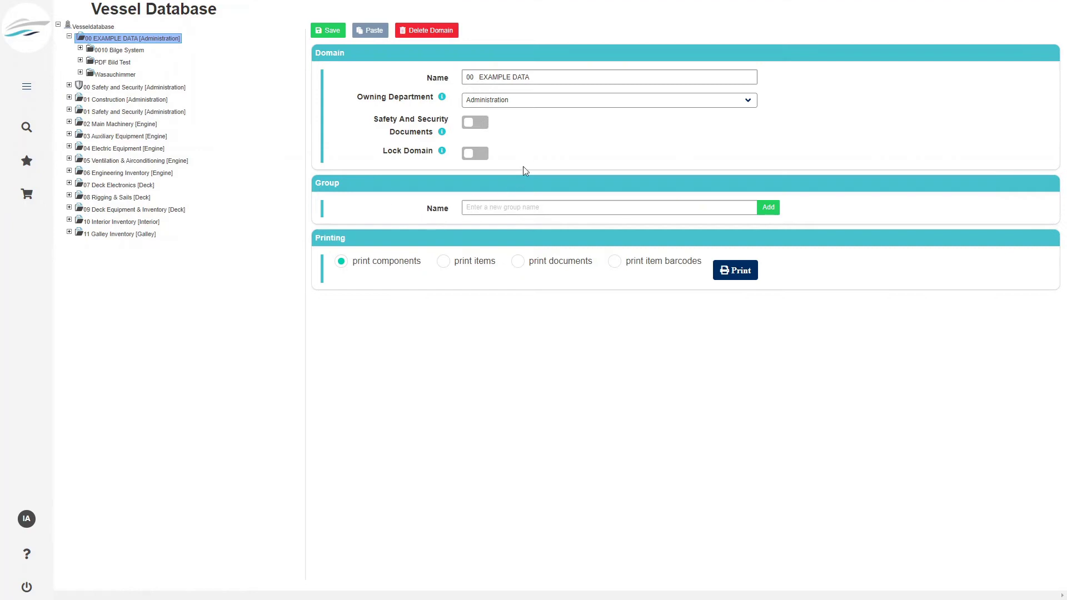
{"action": "mouse_move", "coordinate": [447, 155]}
- Return to Settings > Manage: Departments & Positions
{"action": "left_click", "coordinate": [26, 86]}
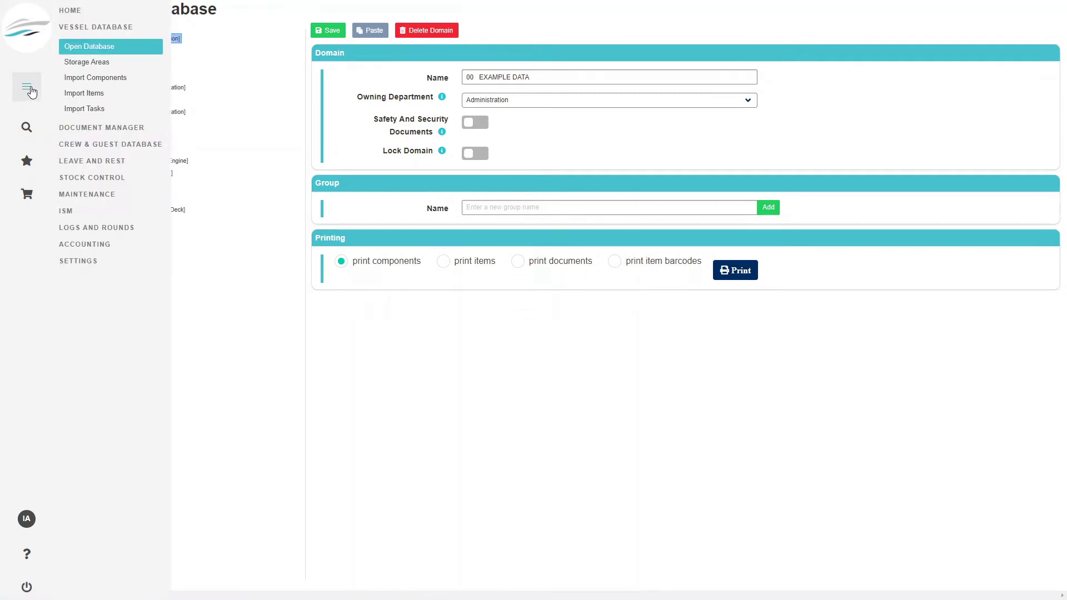
{"action": "left_click", "coordinate": [78, 261]}
{"action": "left_click", "coordinate": [118, 286]}
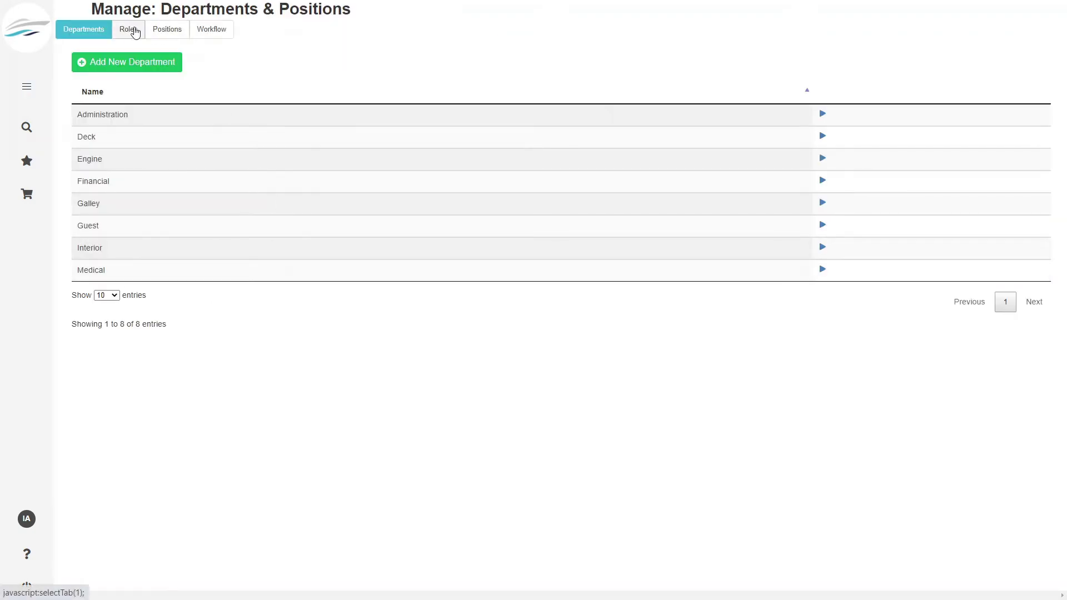
- Review the Roles list, then the Positions list, opening Shipyard Representative and closing it unsaved
{"action": "left_click", "coordinate": [128, 34]}
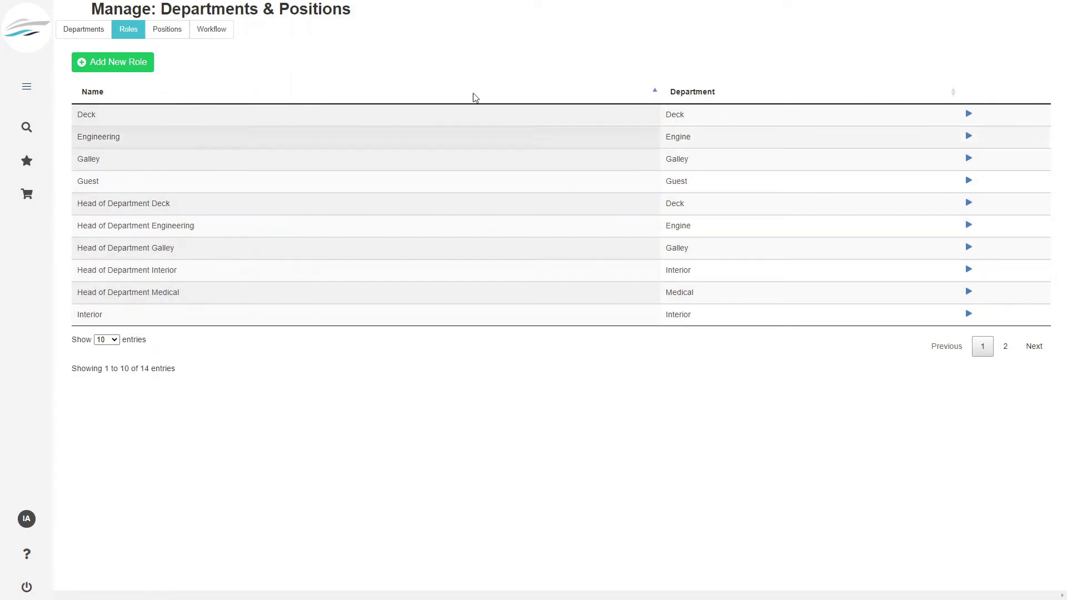
{"action": "left_click", "coordinate": [170, 31]}
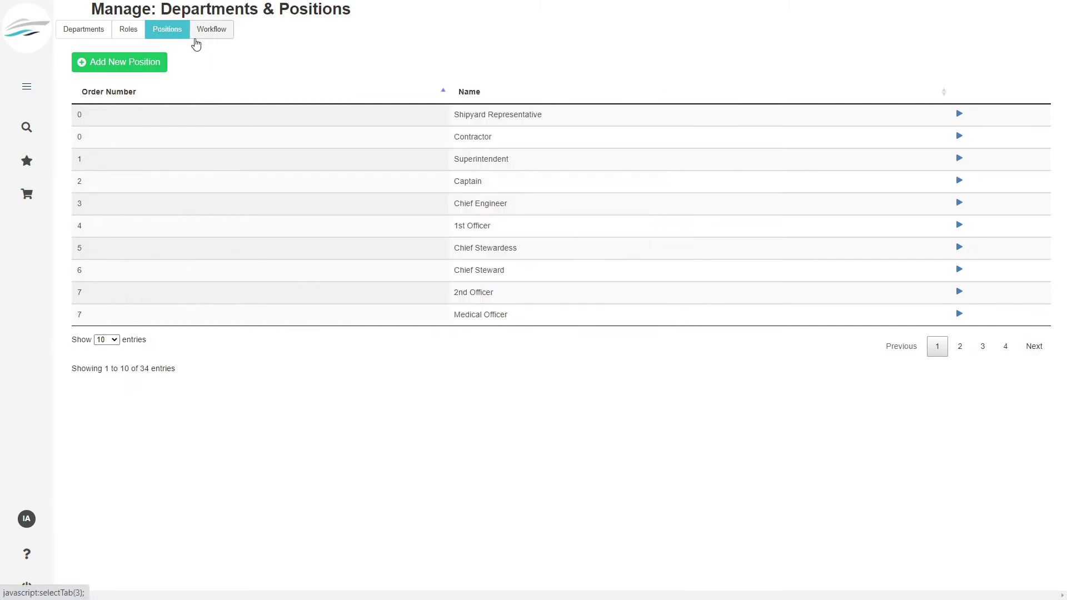
{"action": "left_click", "coordinate": [959, 113]}
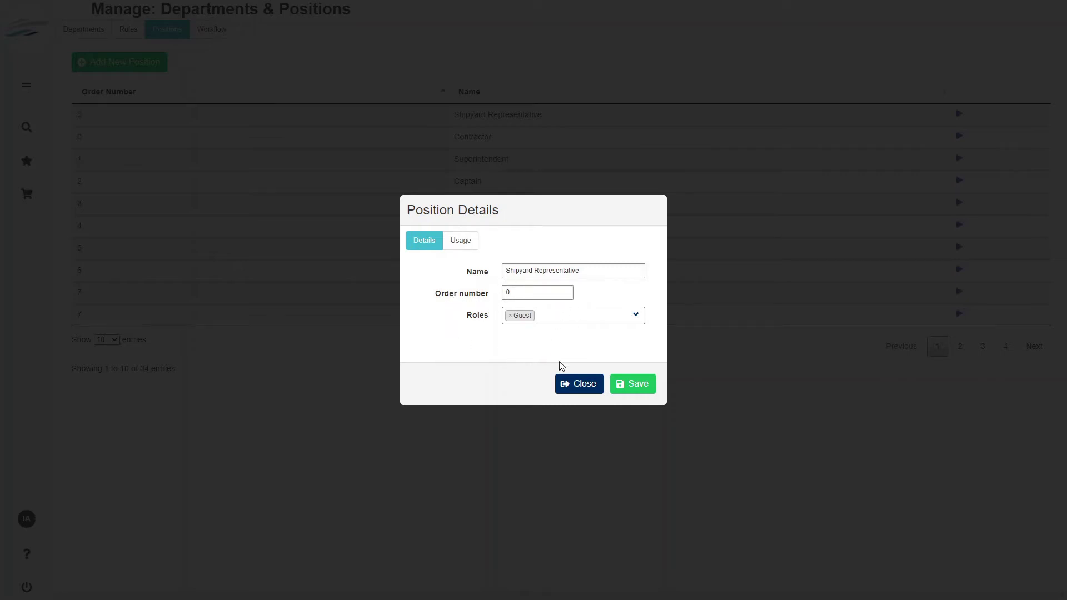
{"action": "left_click", "coordinate": [589, 384]}
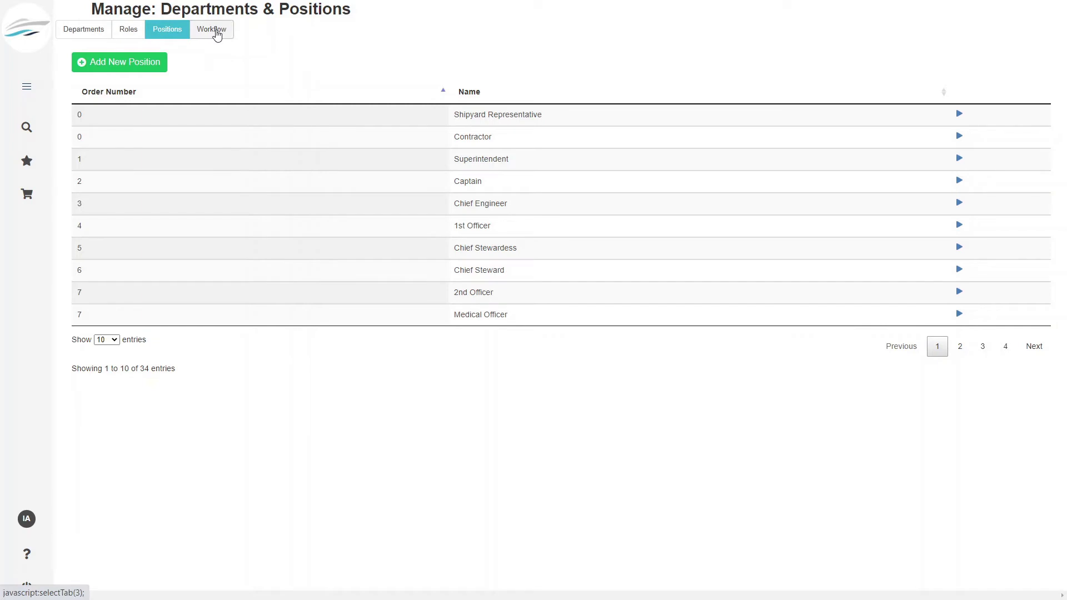
- Inspect the Draft to Approved workflow activity for Safety Documents, then open Permission Management
{"action": "left_click", "coordinate": [217, 35]}
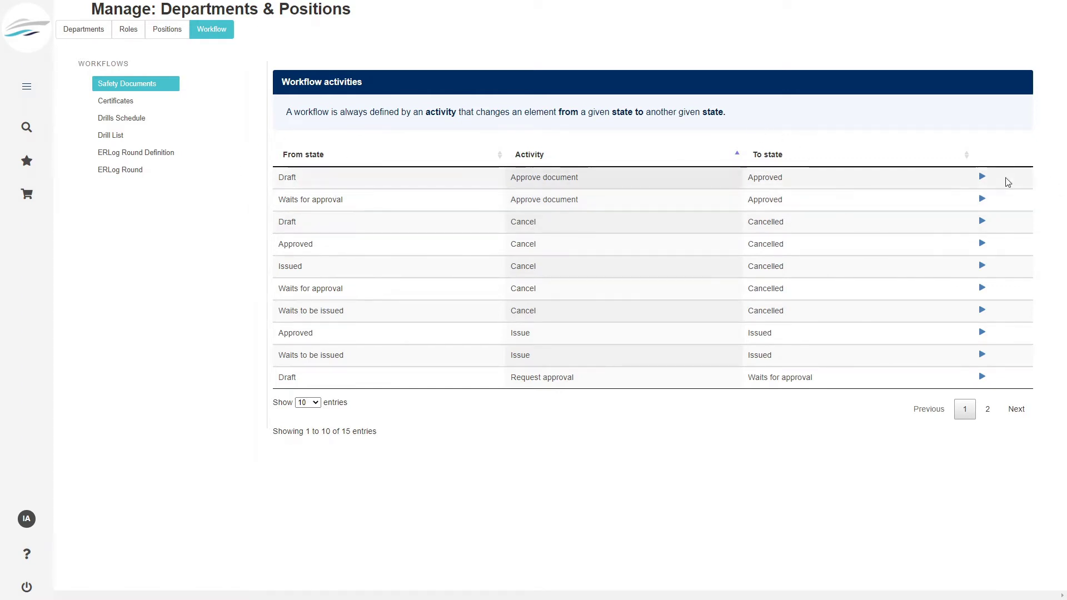
{"action": "left_click", "coordinate": [982, 176]}
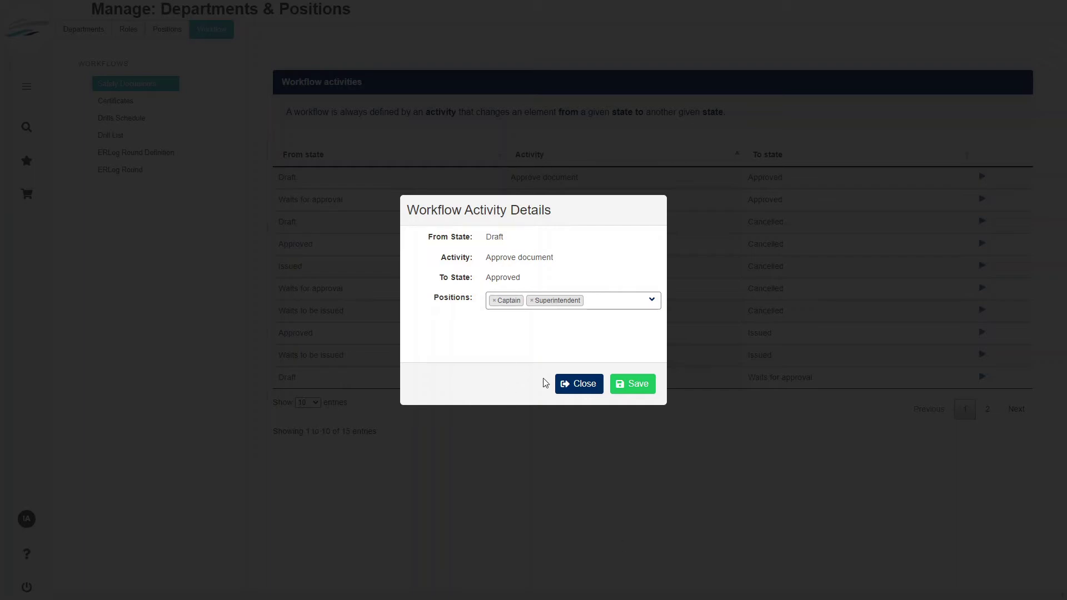
{"action": "left_click", "coordinate": [583, 384]}
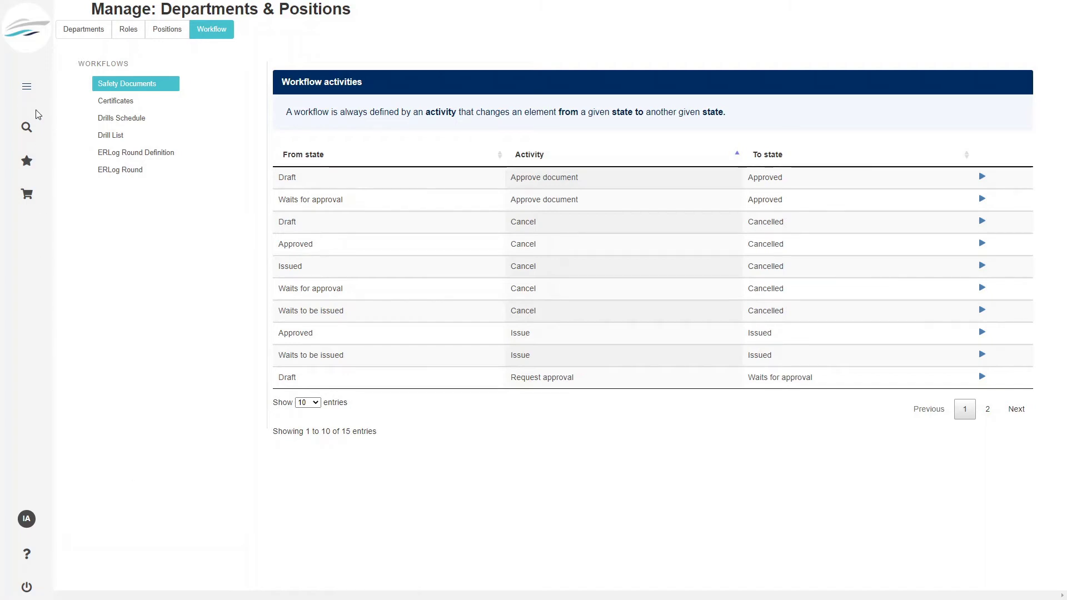
{"action": "left_click", "coordinate": [32, 91]}
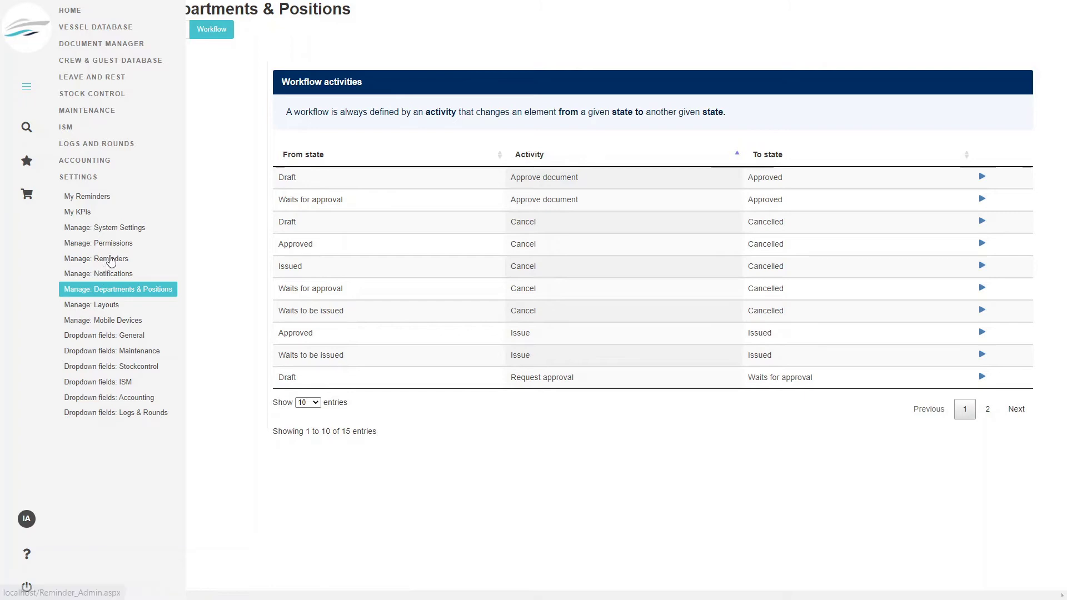
{"action": "left_click", "coordinate": [113, 244]}
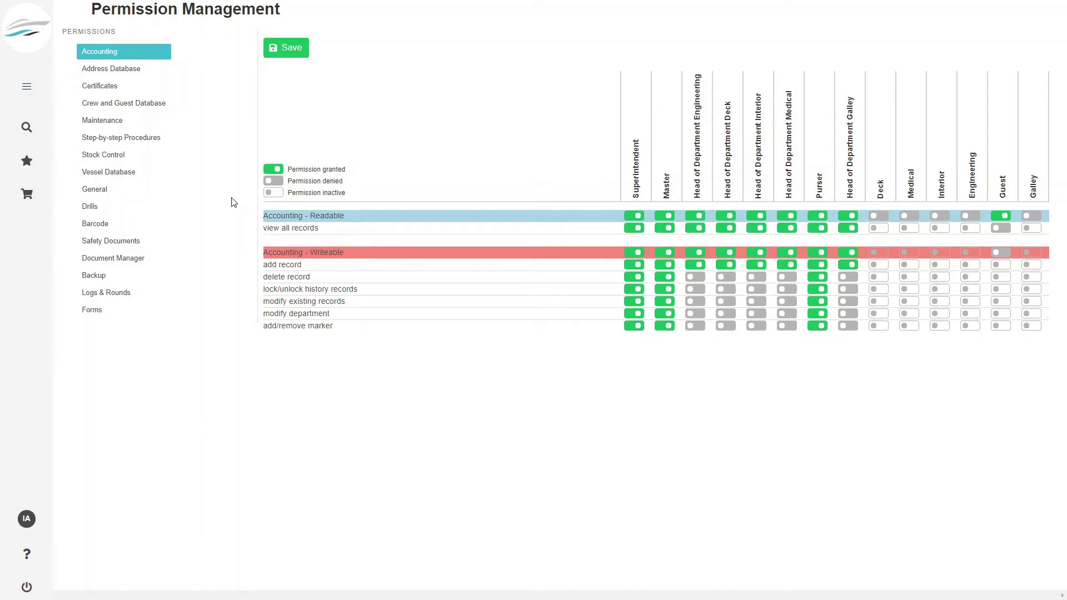
- Review the Maintenance permissions for all roles, then return to the Dashboard
{"action": "left_click", "coordinate": [114, 122]}
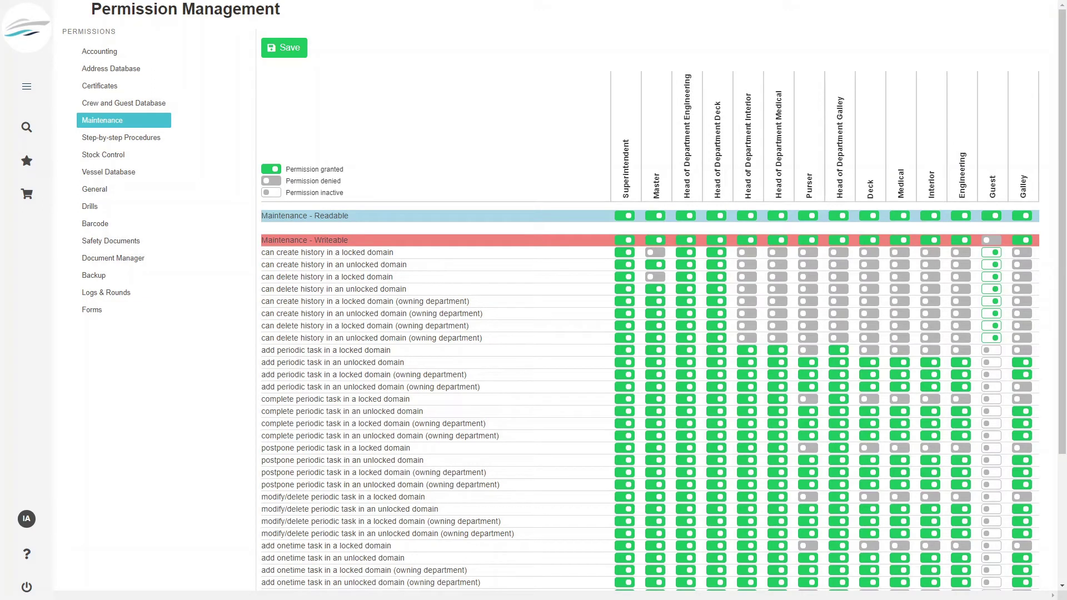
{"action": "left_click", "coordinate": [28, 38]}
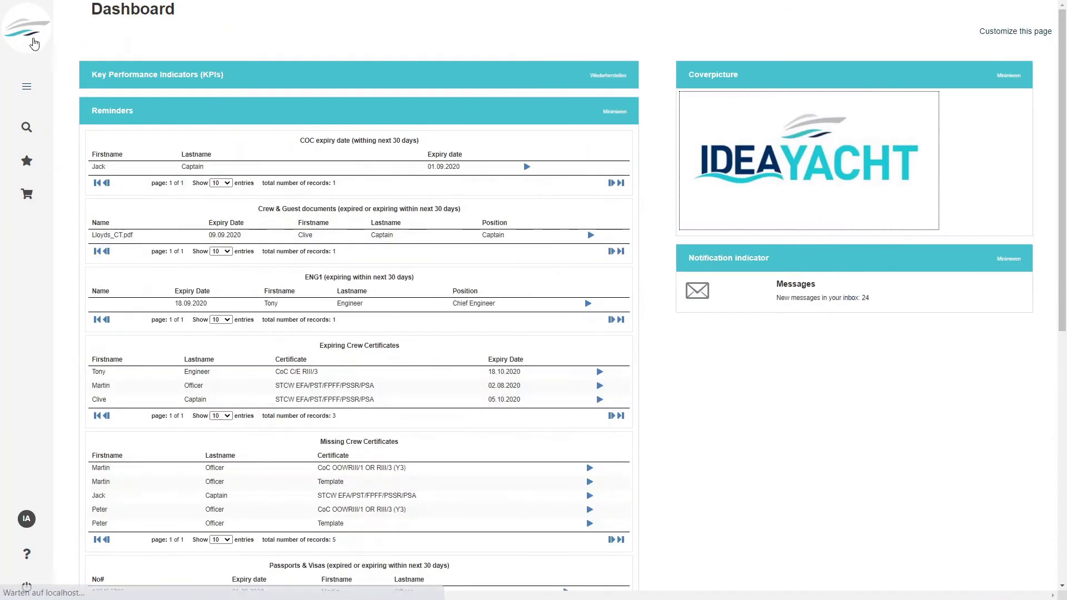
{"action": "left_click", "coordinate": [21, 89]}
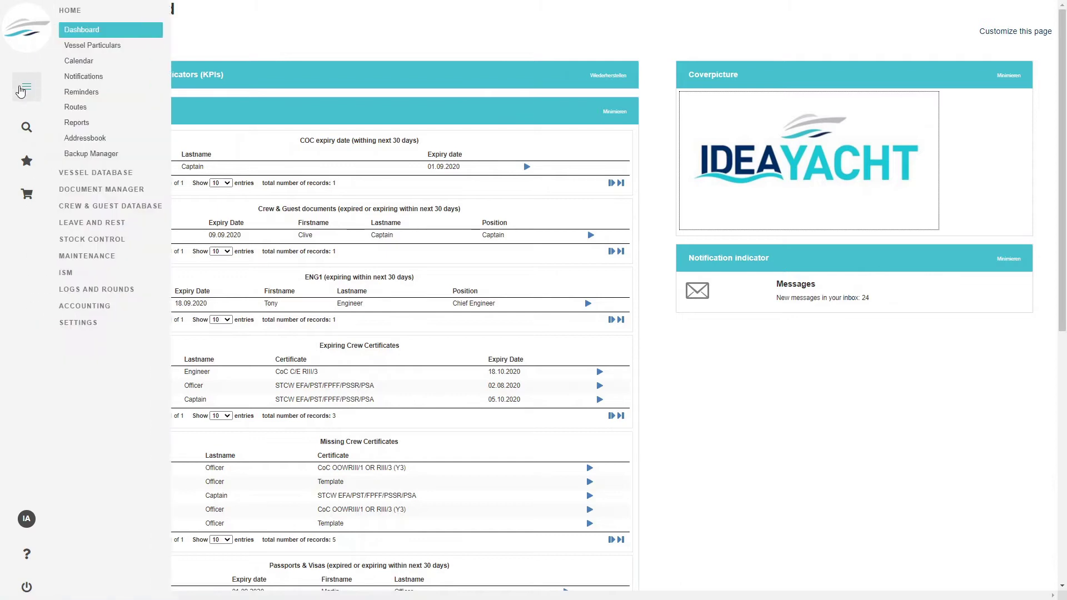
{"action": "left_click", "coordinate": [92, 327]}
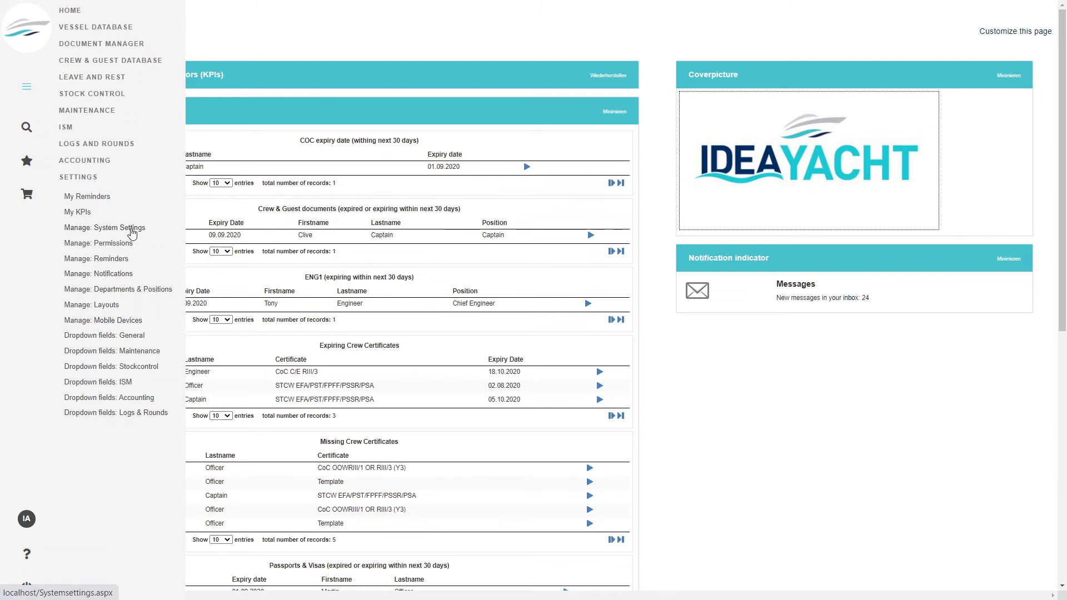
{"action": "left_click", "coordinate": [132, 230]}
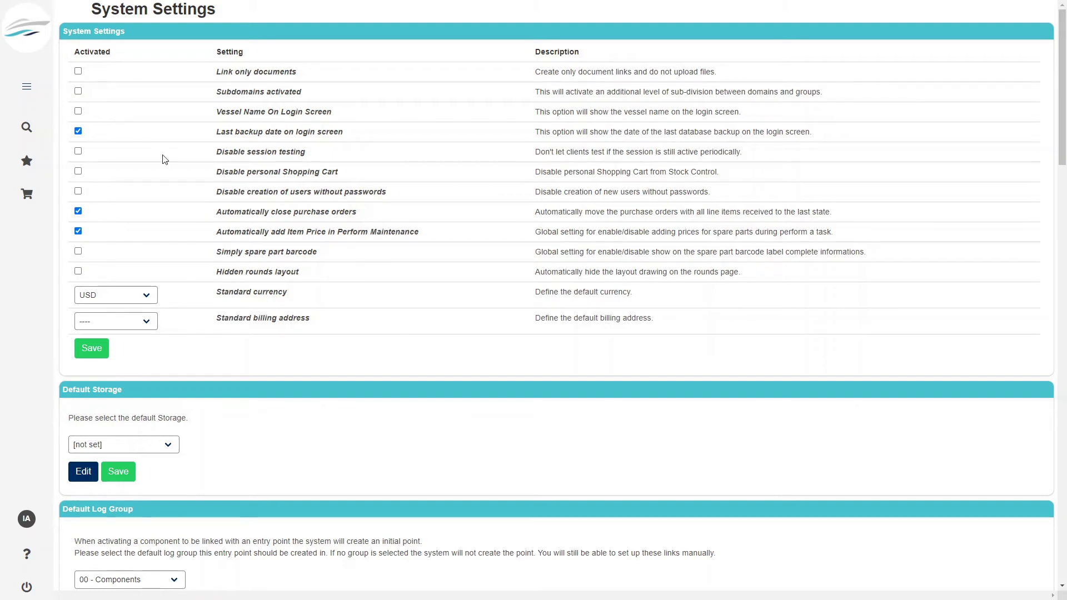
{"action": "left_click", "coordinate": [28, 87]}
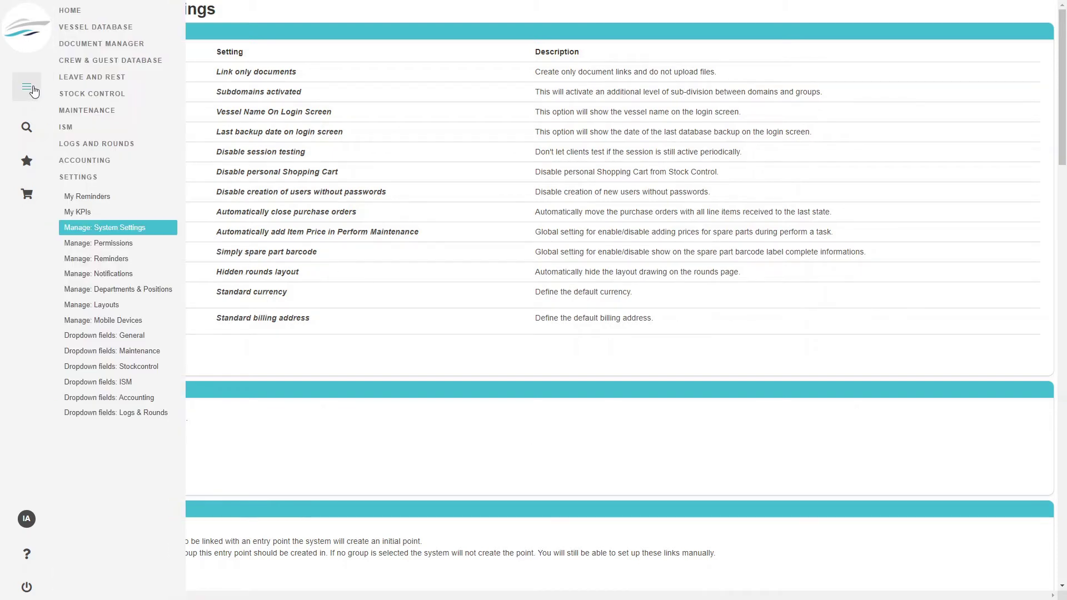
- Open Vessel Database > Open Database and view the 00 EXAMPLE DATA domain details
{"action": "left_click", "coordinate": [89, 28]}
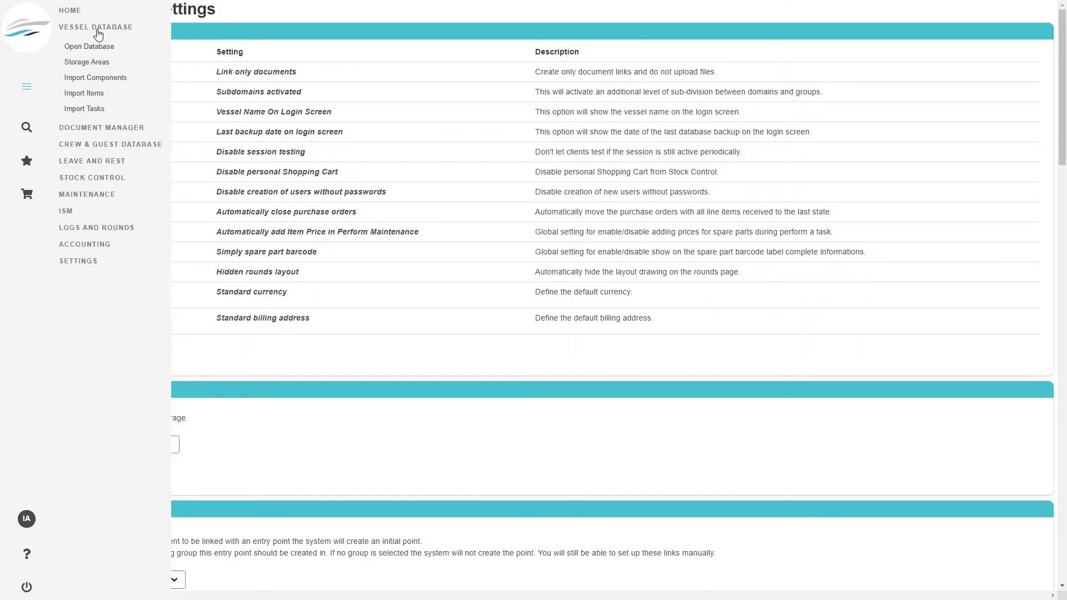
{"action": "left_click", "coordinate": [94, 45]}
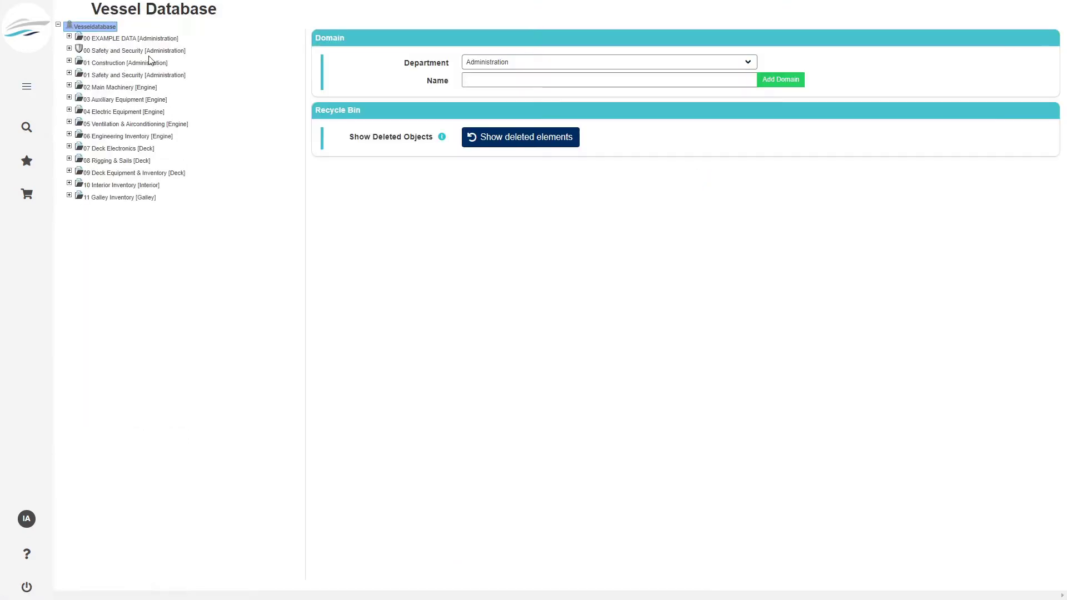
{"action": "left_click", "coordinate": [89, 38]}
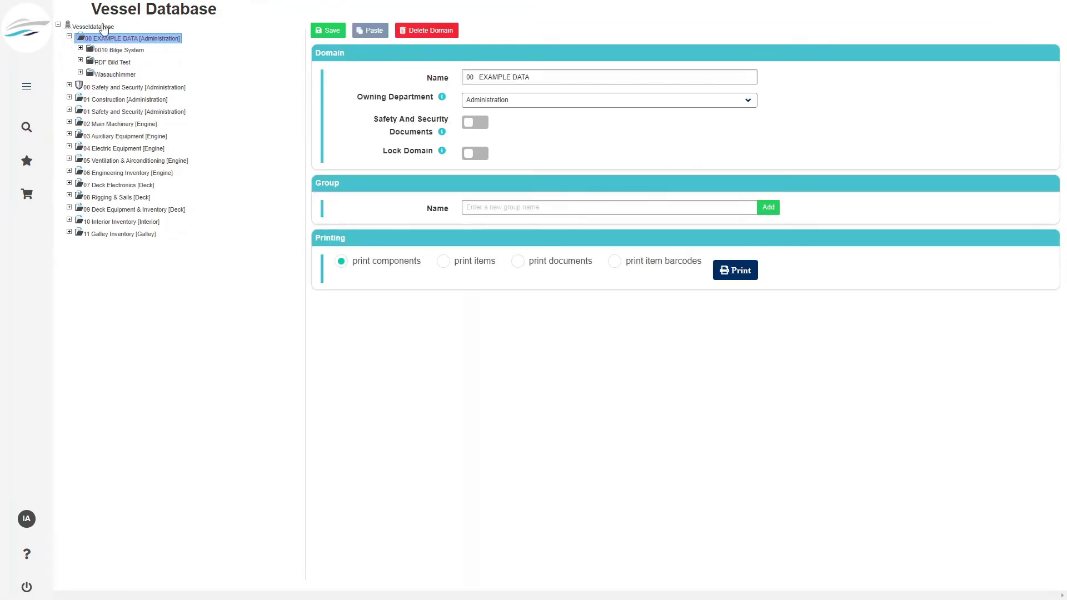
{"action": "mouse_move", "coordinate": [15, 431]}
- Go to Settings > Manage: System Settings
{"action": "mouse_move", "coordinate": [28, 89]}
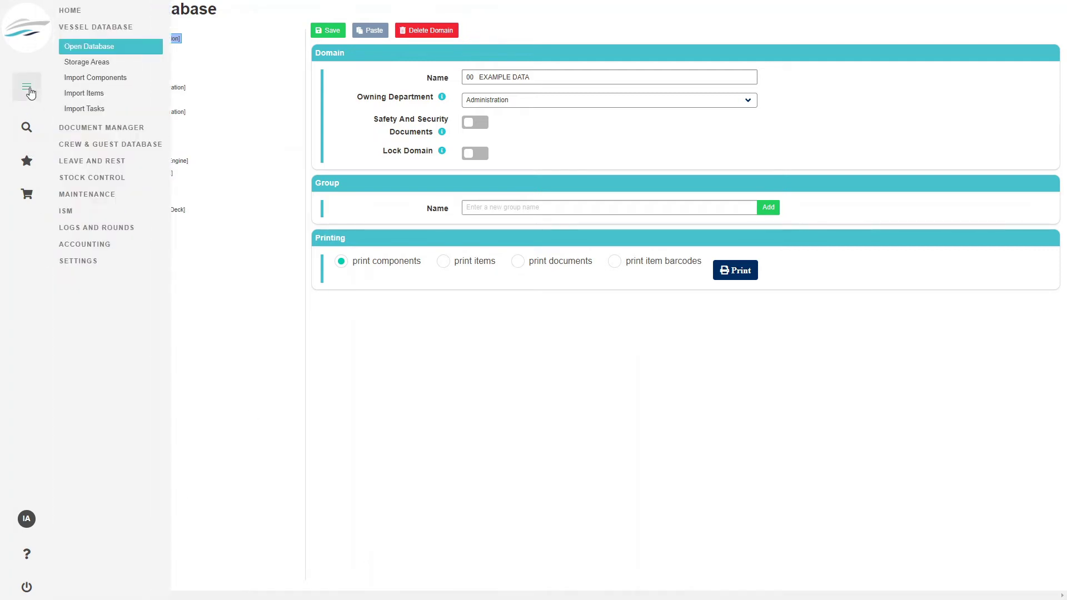
{"action": "left_click", "coordinate": [84, 262]}
{"action": "left_click", "coordinate": [115, 228]}
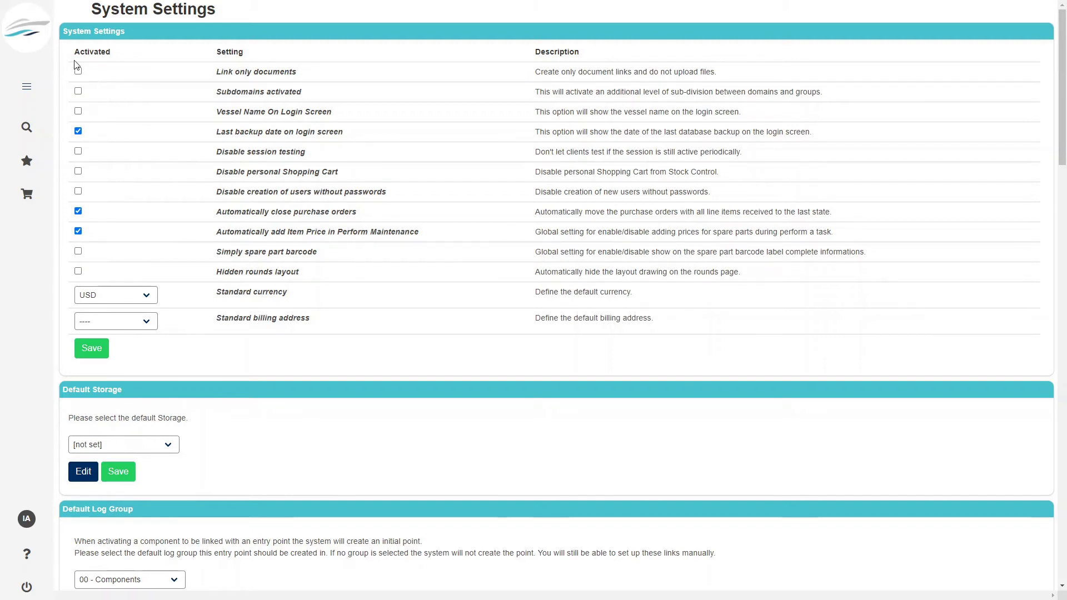
- Open the main navigation menu from the System Settings page
{"action": "left_click", "coordinate": [22, 88]}
- Open the Address book and expand the By Category list
{"action": "left_click", "coordinate": [71, 11]}
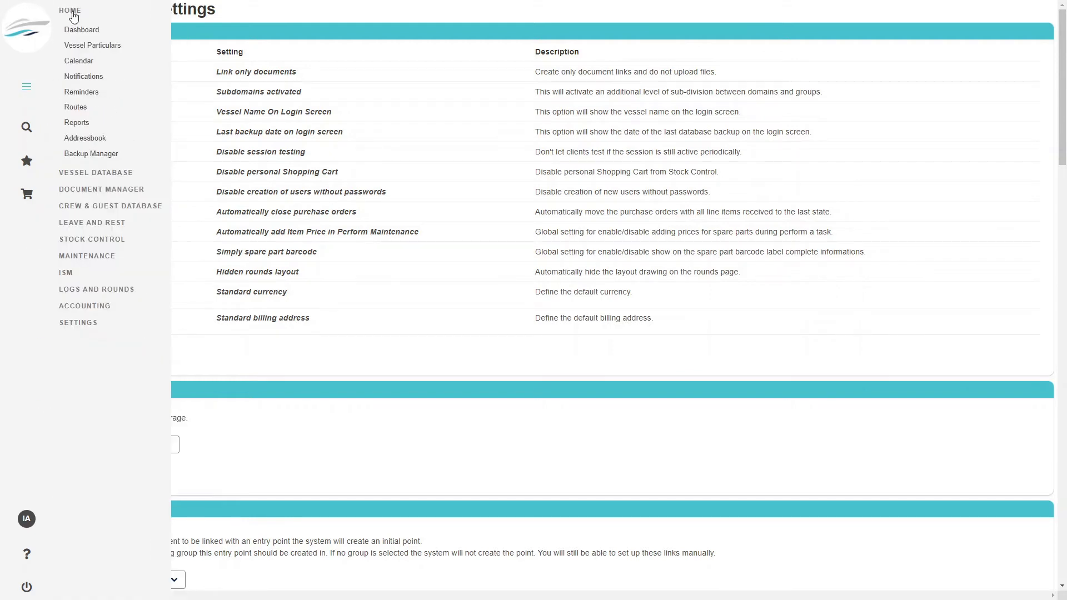
{"action": "left_click", "coordinate": [69, 138]}
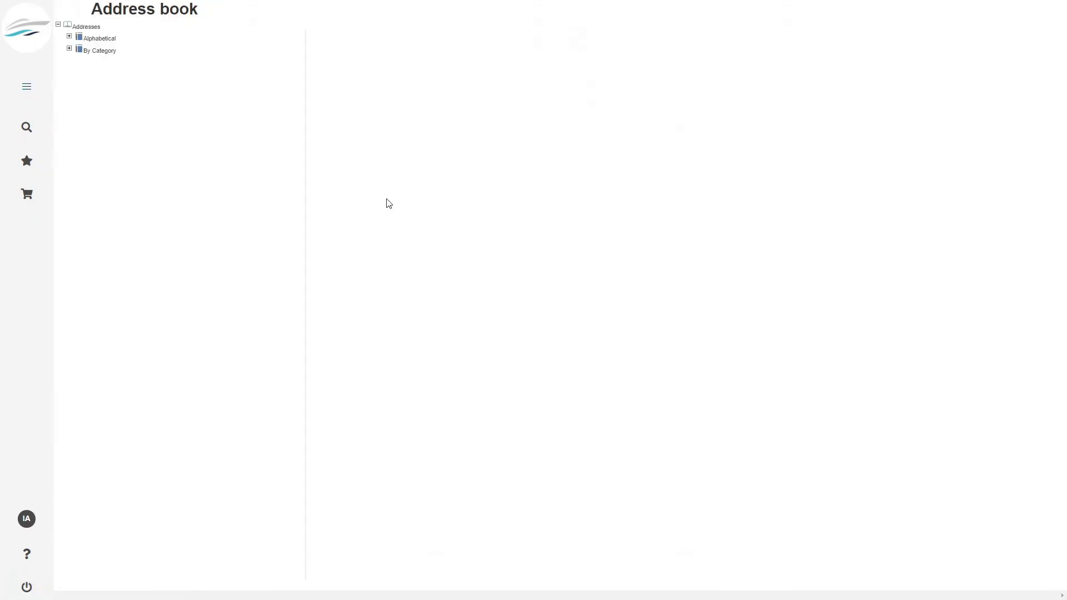
{"action": "left_click", "coordinate": [69, 49]}
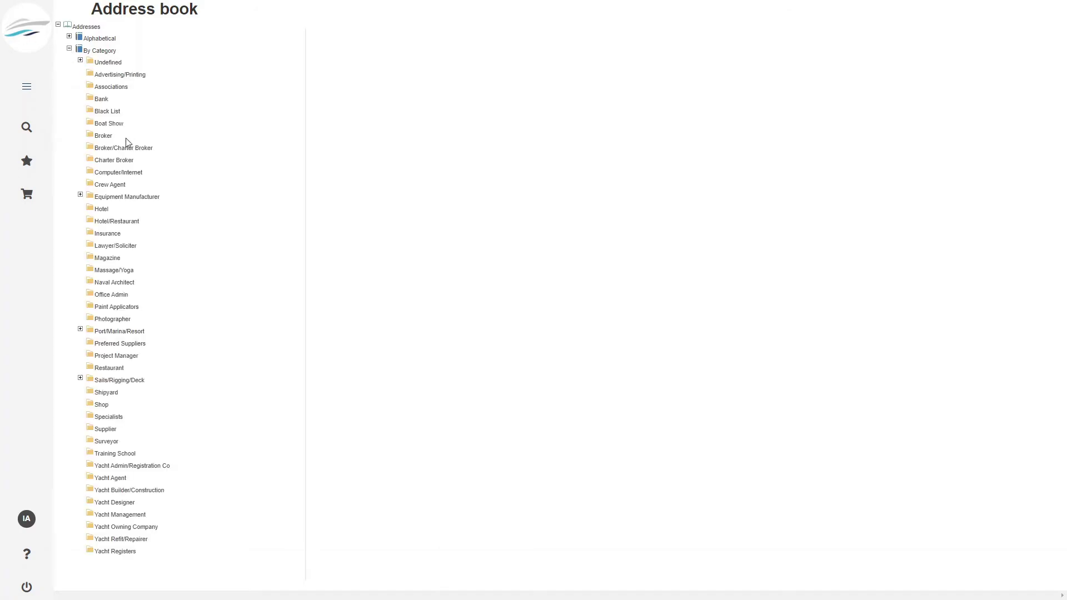
{"action": "left_click", "coordinate": [69, 37]}
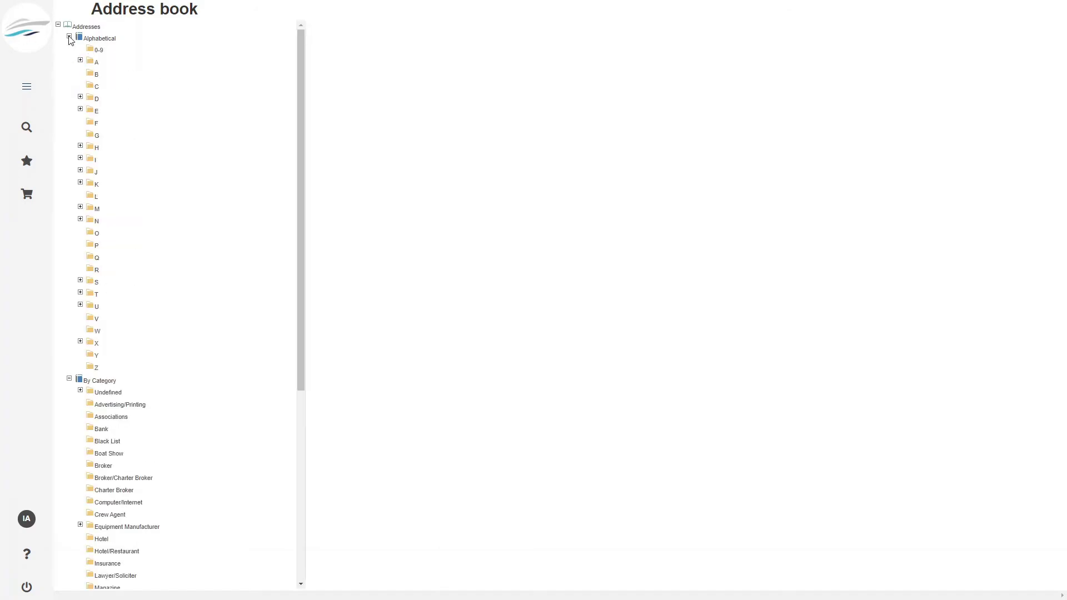
{"action": "left_click", "coordinate": [69, 37]}
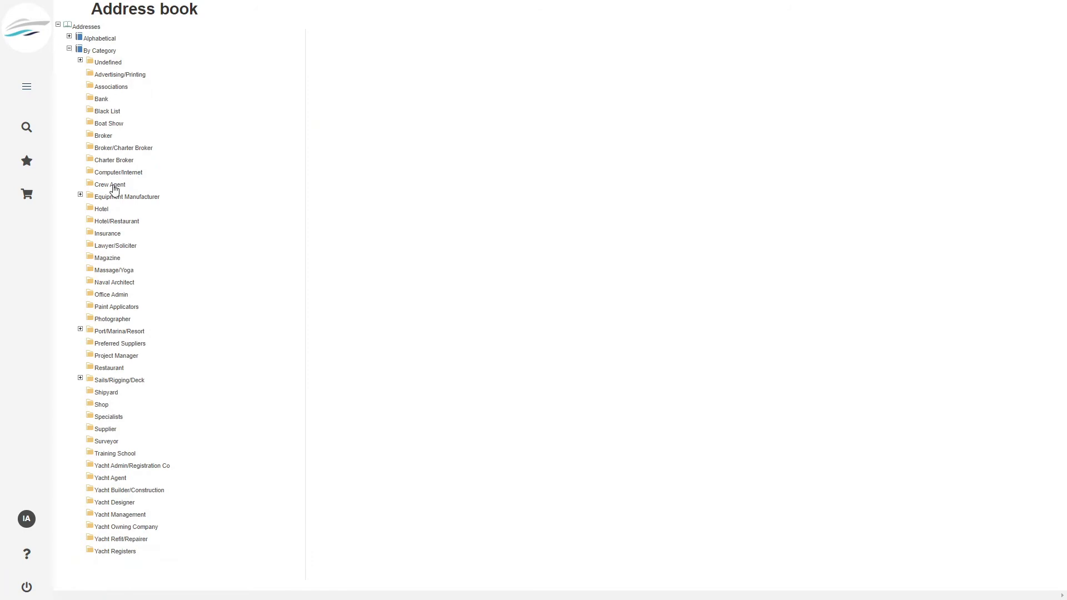
- Add a Crew Agent address with company 'Crew Company GmbH' and a contact name
{"action": "left_click", "coordinate": [112, 185]}
{"action": "left_click", "coordinate": [539, 68]}
{"action": "type", "text": "Cre"}
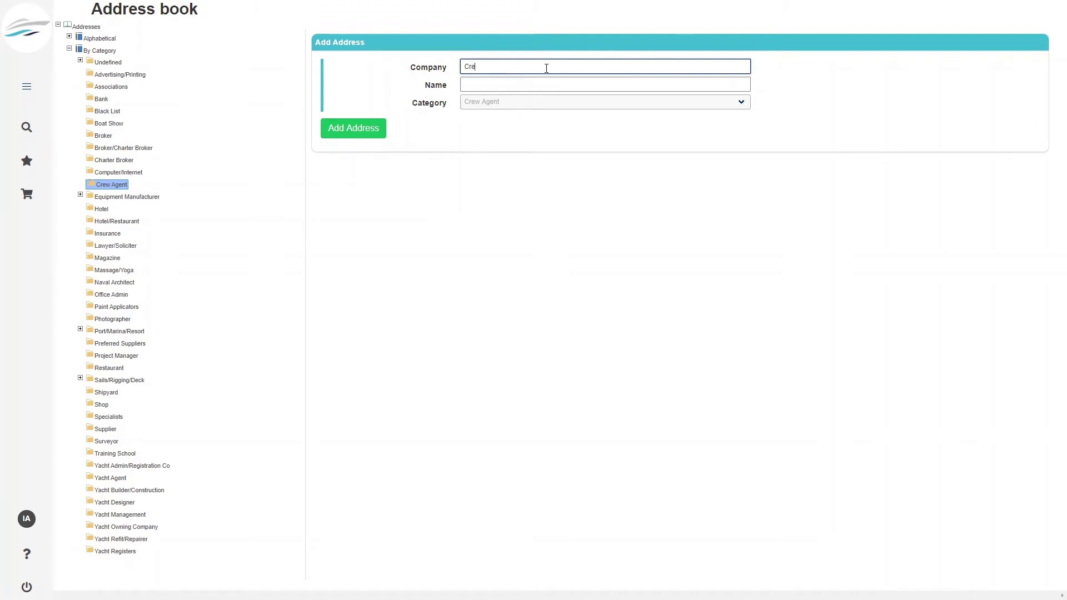
{"action": "type", "text": "w Company Gmy"}
{"action": "key", "text": "Tab"}
{"action": "type", "text": "Whate"}
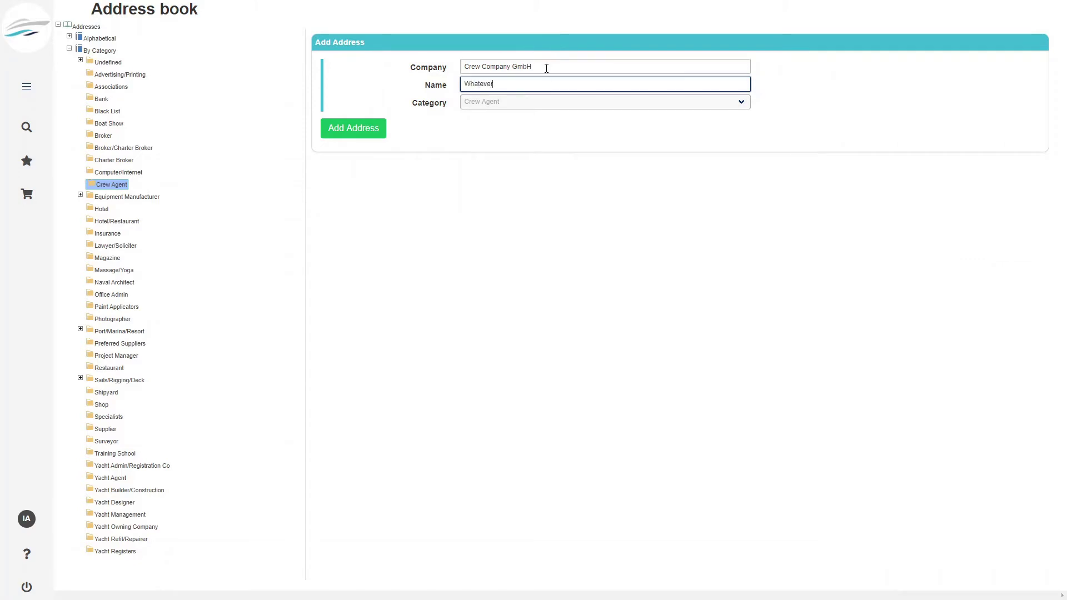
{"action": "left_click", "coordinate": [356, 130]}
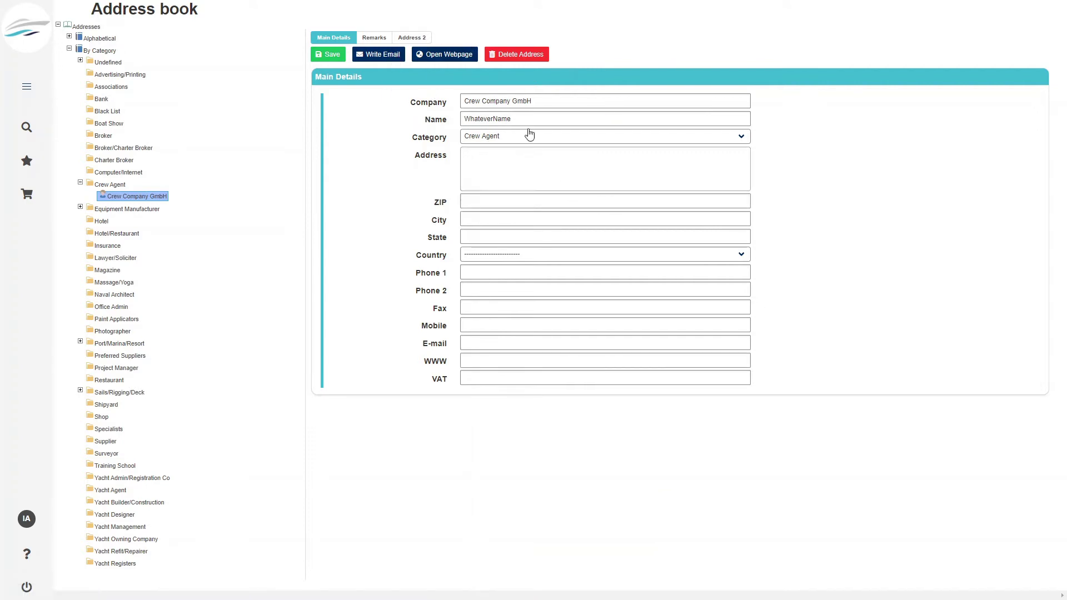
- Check the new entry's Remarks, Address 2 and Main Details tabs
{"action": "left_click", "coordinate": [374, 39]}
{"action": "left_click", "coordinate": [414, 39]}
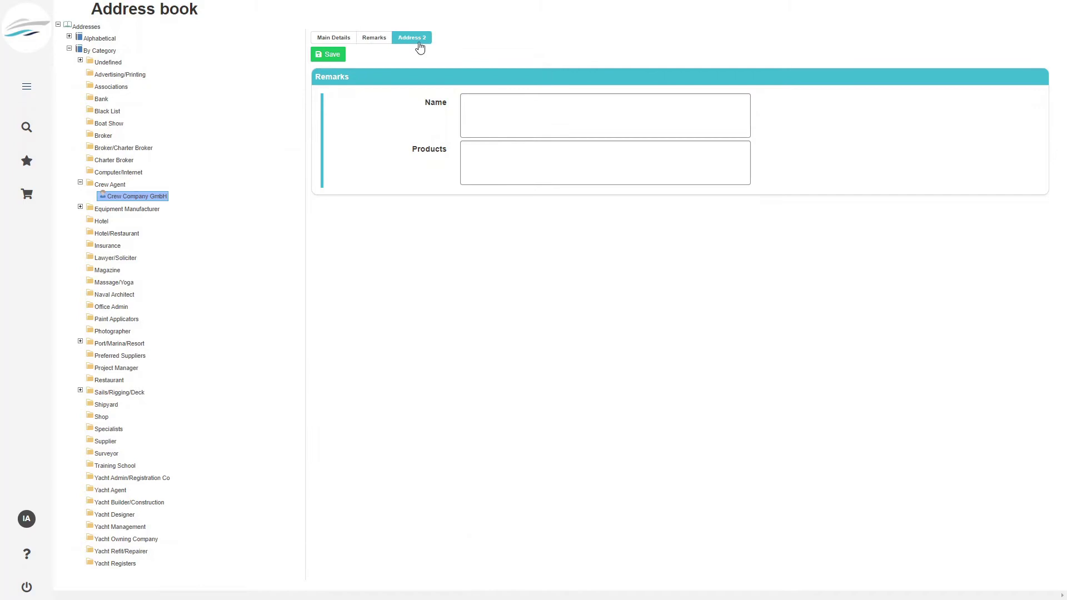
{"action": "left_click", "coordinate": [328, 39]}
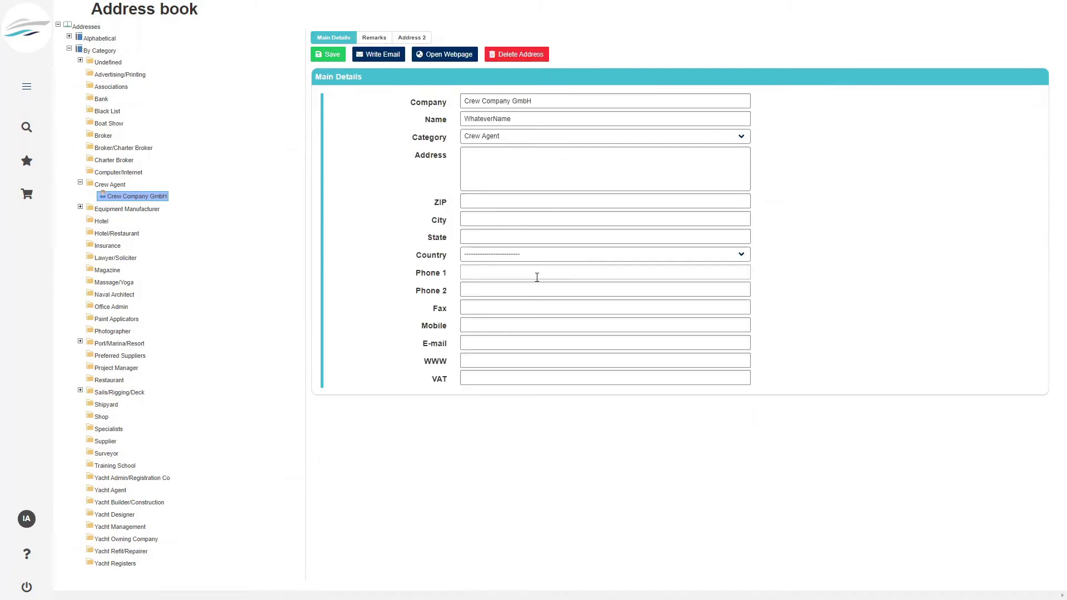
{"action": "left_click", "coordinate": [26, 86]}
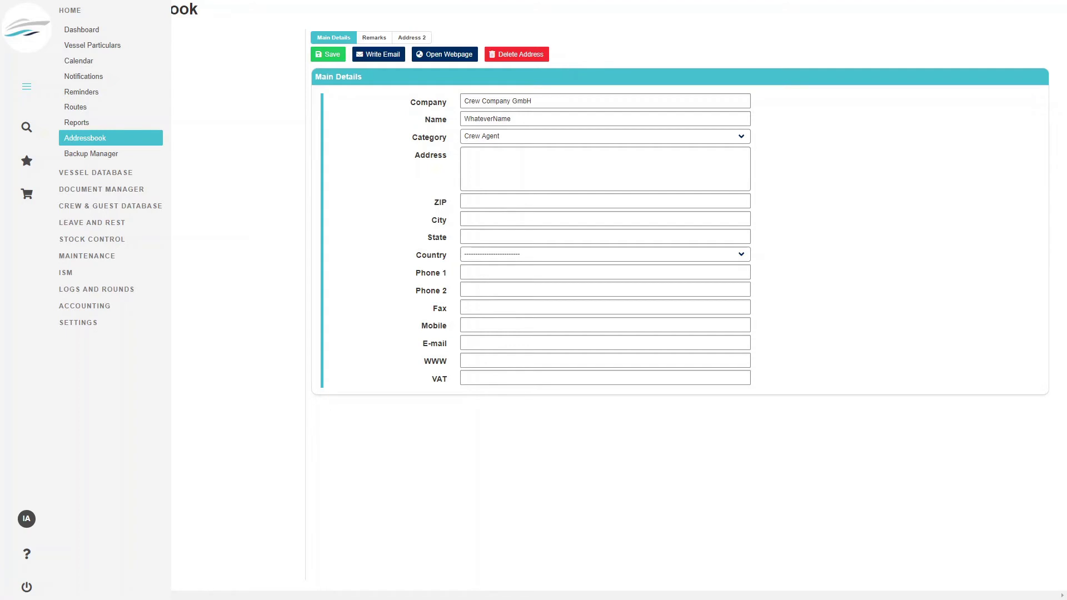
{"action": "left_click", "coordinate": [26, 86]}
- Open System Settings and scroll down to the Cover Picture and Report Header upload sections
{"action": "left_click", "coordinate": [91, 324]}
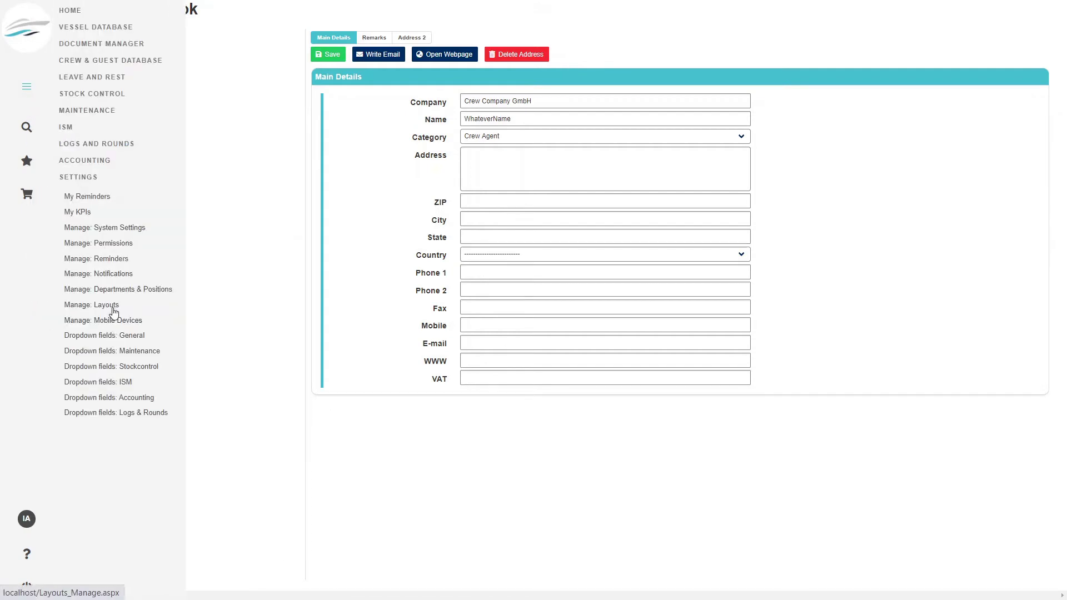
{"action": "left_click", "coordinate": [111, 233]}
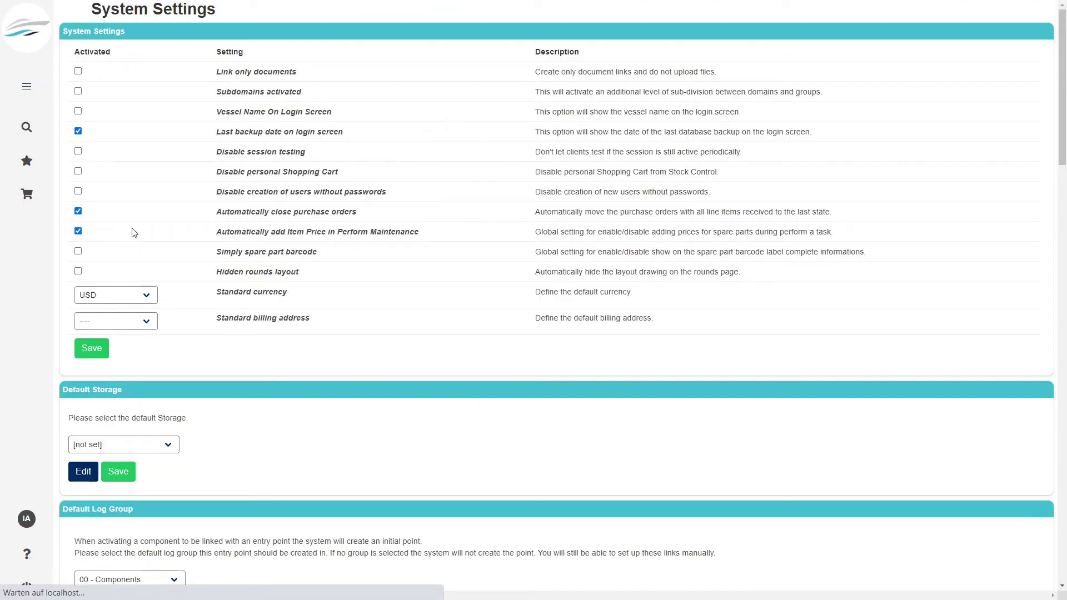
{"action": "scroll", "coordinate": [346, 437], "scroll_direction": "down", "scroll_amount": 5}
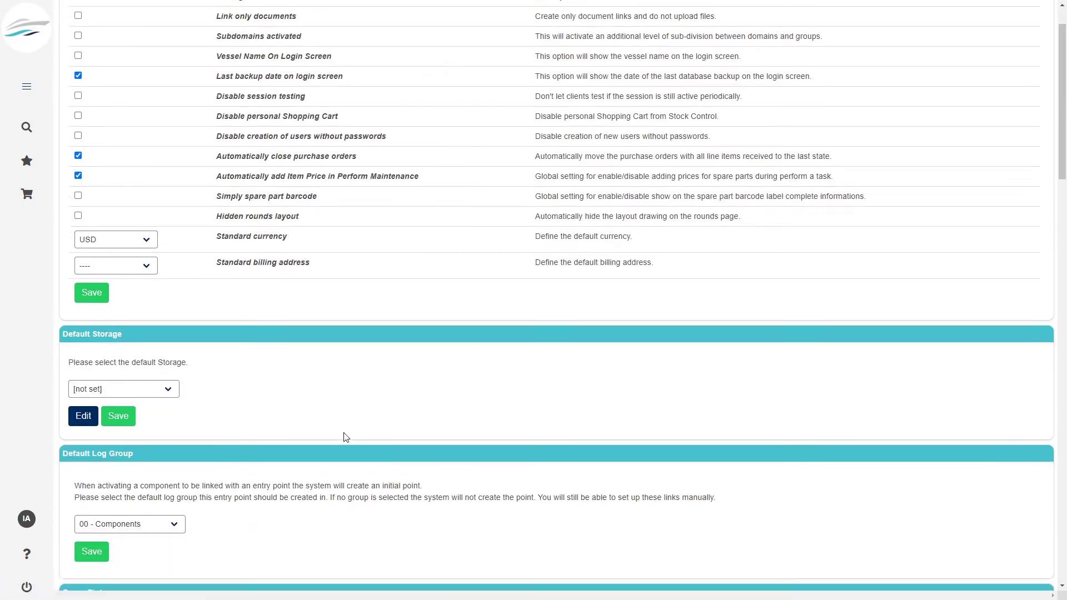
{"action": "scroll", "coordinate": [366, 424], "scroll_direction": "down", "scroll_amount": 1}
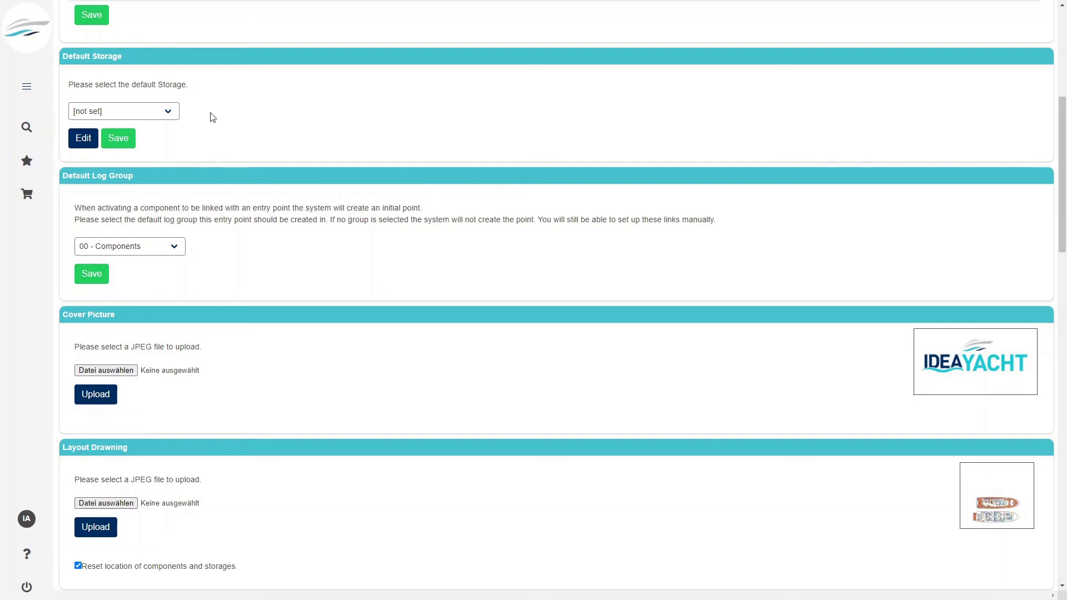
{"action": "mouse_move", "coordinate": [26, 86]}
{"action": "scroll", "coordinate": [348, 345], "scroll_direction": "down", "scroll_amount": 2}
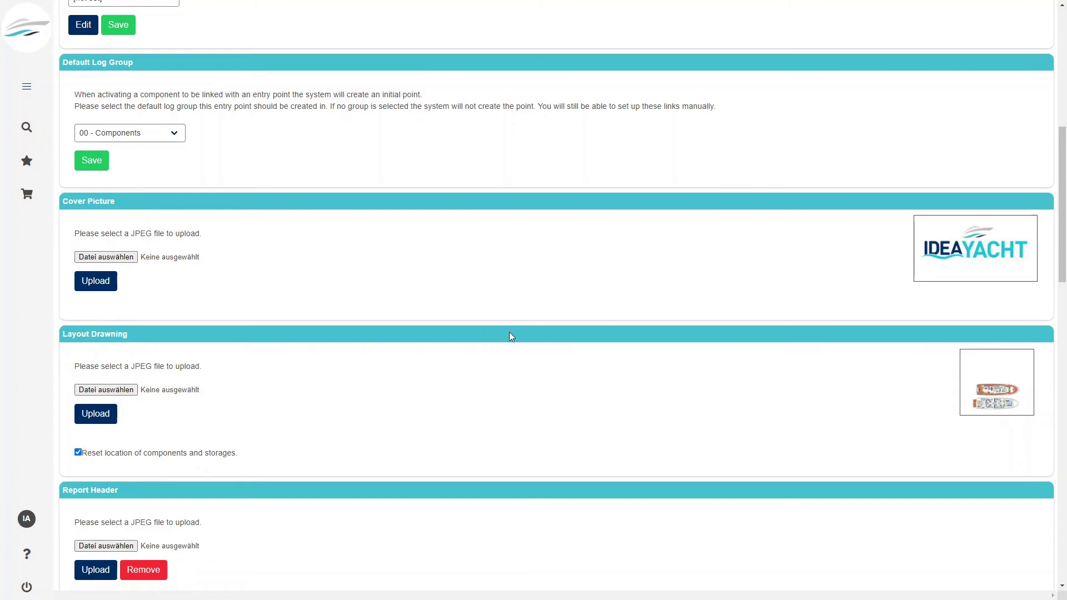
{"action": "scroll", "coordinate": [510, 334], "scroll_direction": "down", "scroll_amount": 3}
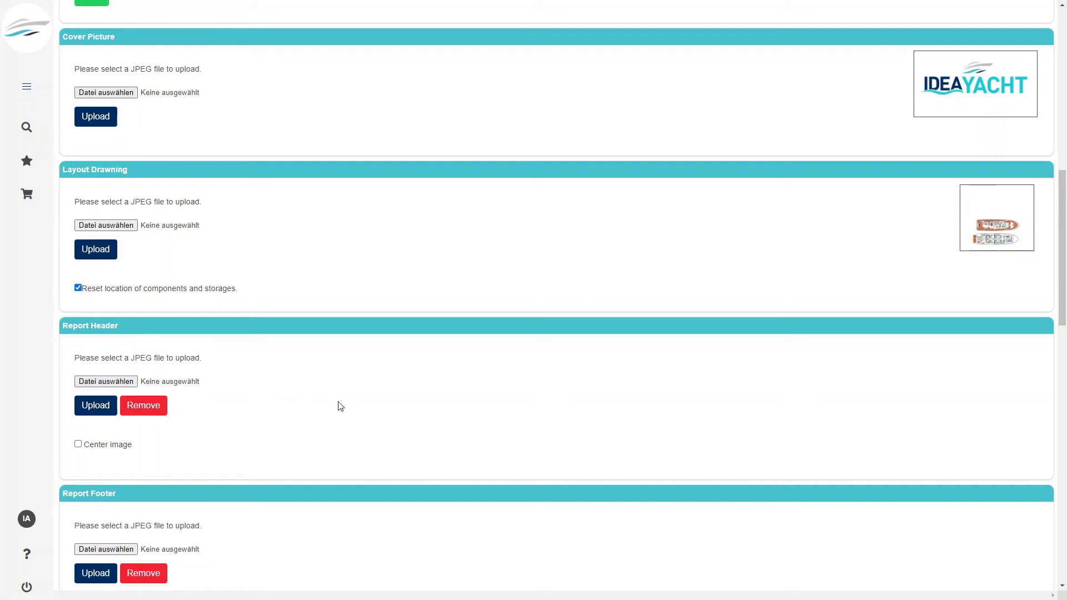
{"action": "scroll", "coordinate": [340, 406], "scroll_direction": "down", "scroll_amount": 2}
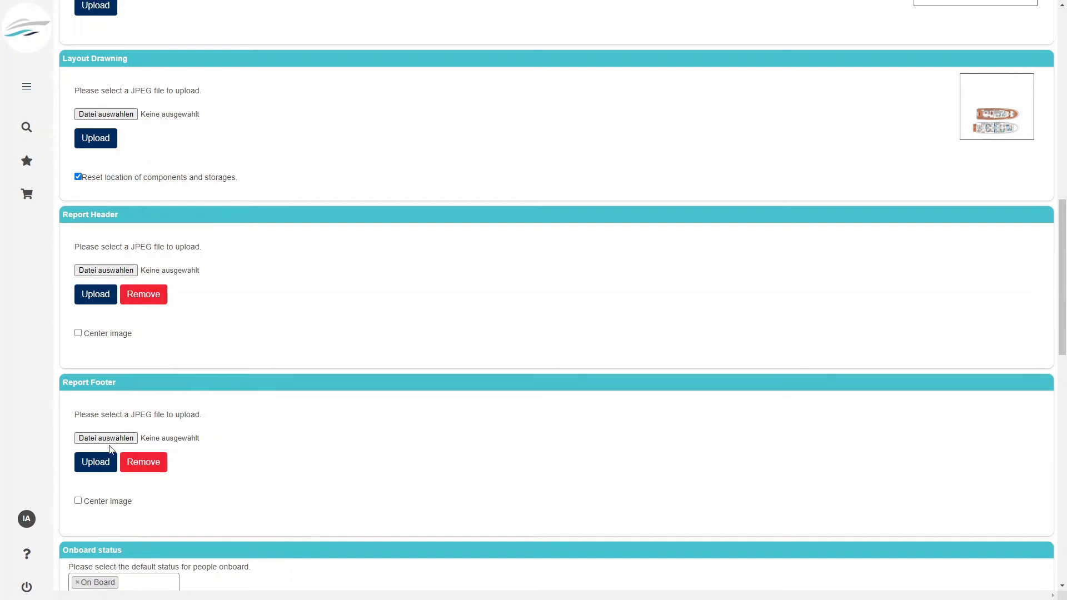
{"action": "scroll", "coordinate": [282, 459], "scroll_direction": "down", "scroll_amount": 2}
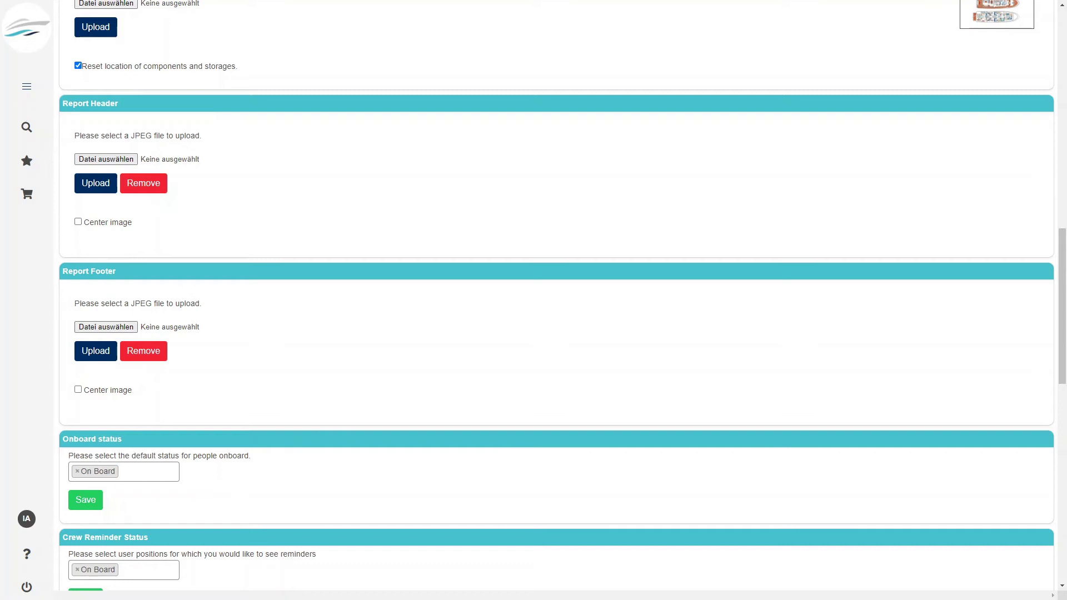
{"action": "scroll", "coordinate": [556, 300], "scroll_direction": "up", "scroll_amount": 2}
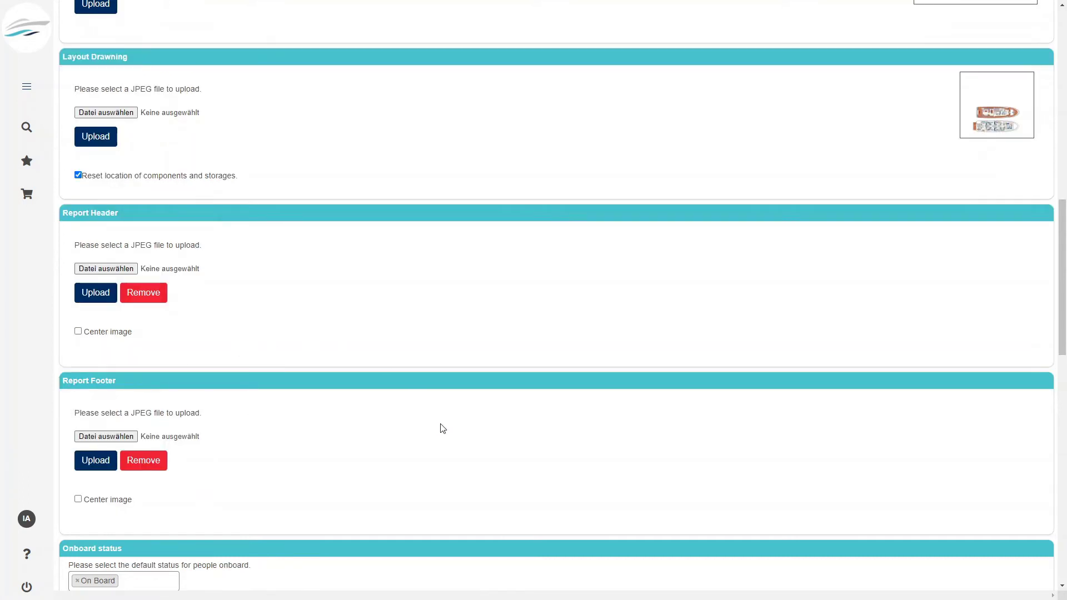
{"action": "scroll", "coordinate": [469, 425], "scroll_direction": "down", "scroll_amount": 4}
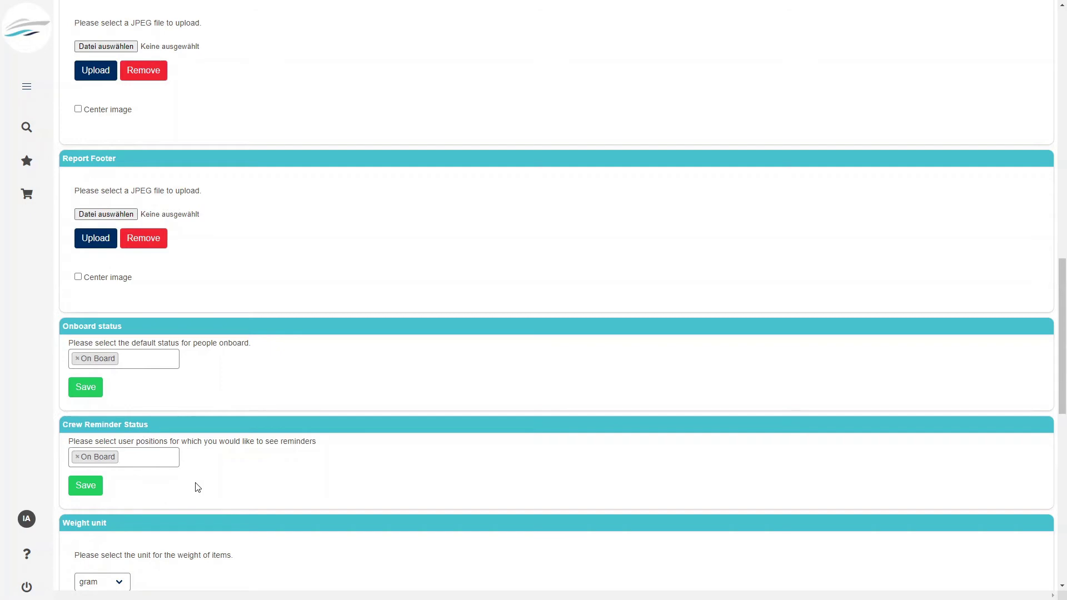
- Add On Vacation to the Crew Reminder Status selection next to On Board
{"action": "left_click", "coordinate": [140, 457]}
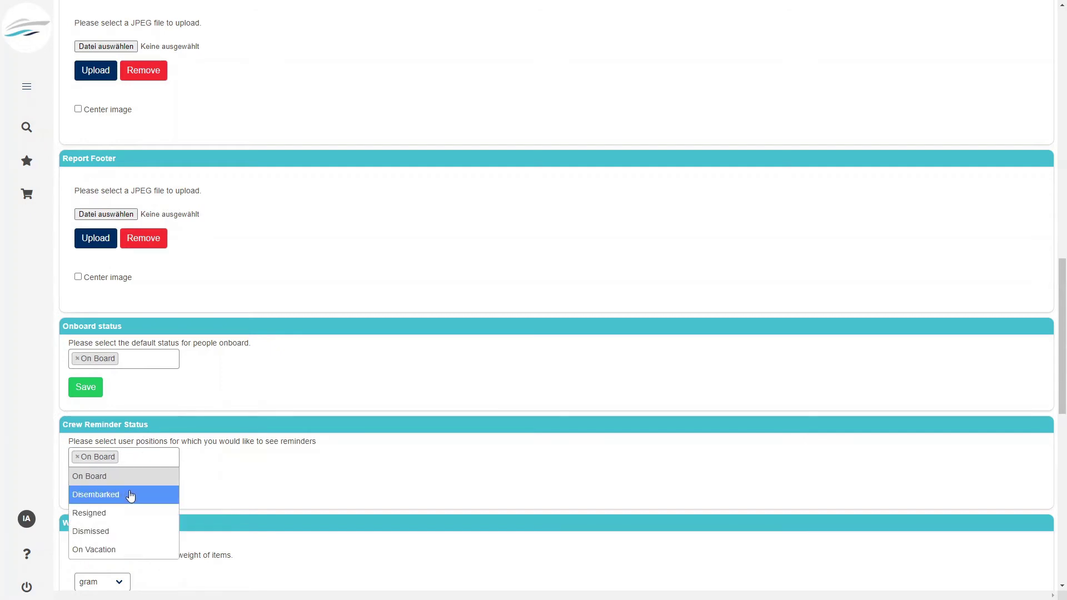
{"action": "left_click", "coordinate": [302, 487]}
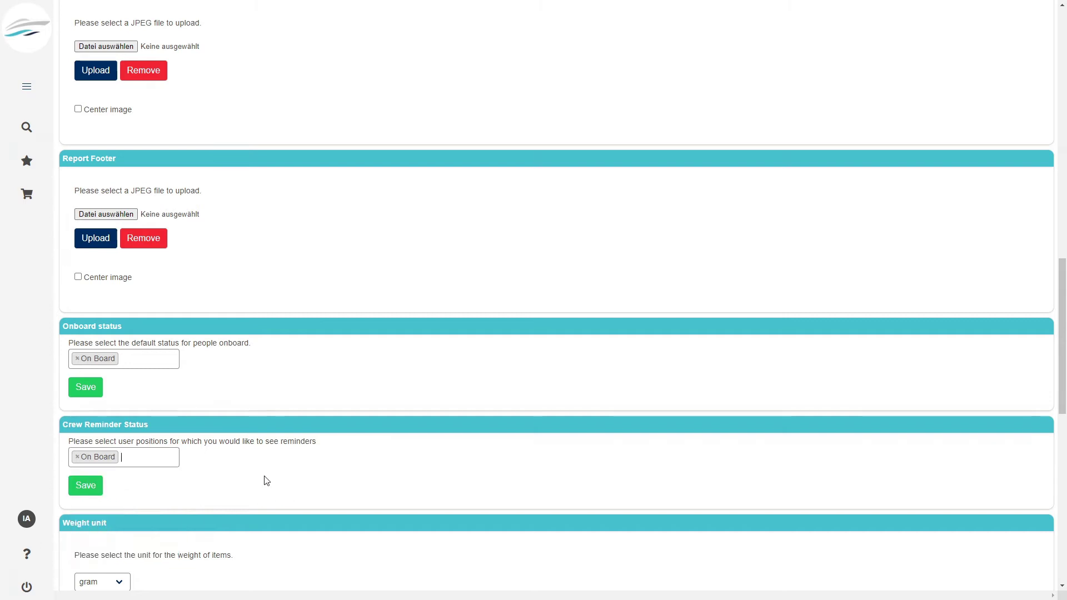
{"action": "left_click", "coordinate": [147, 455]}
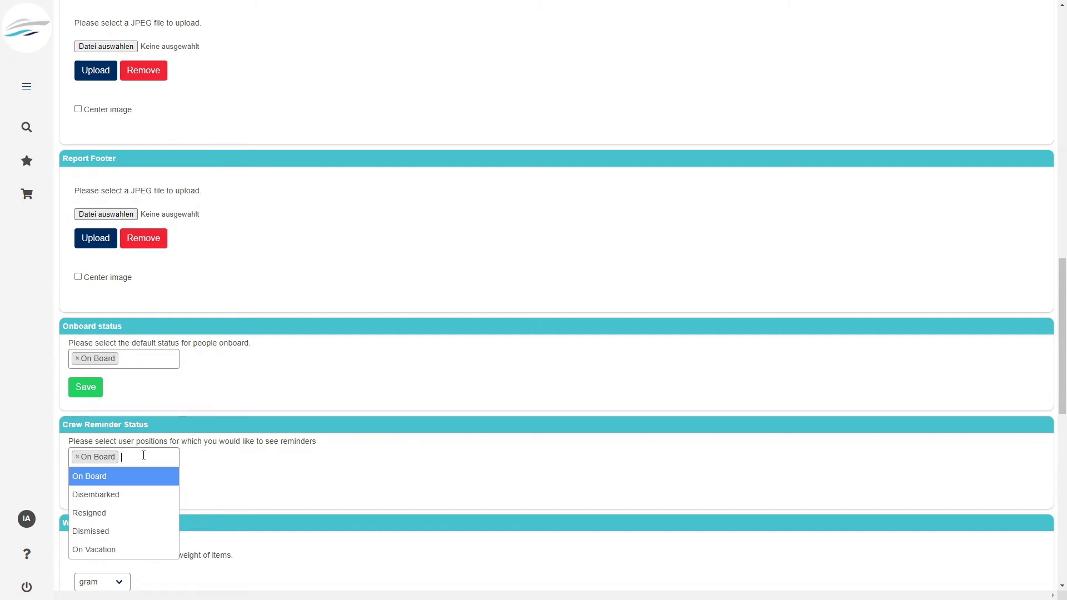
{"action": "left_click", "coordinate": [131, 551]}
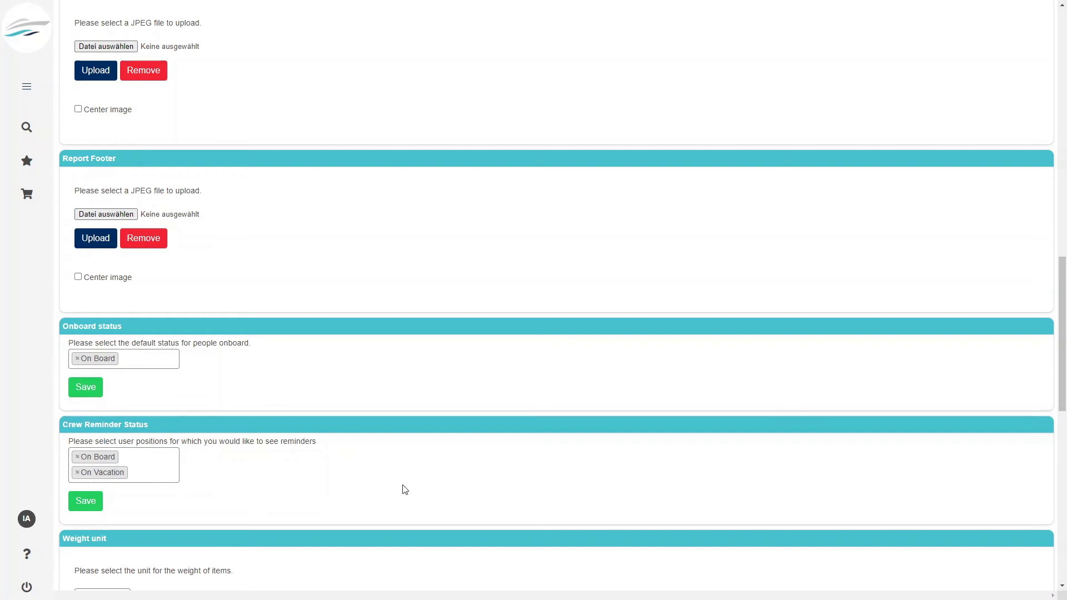
{"action": "scroll", "coordinate": [287, 363], "scroll_direction": "down", "scroll_amount": 1}
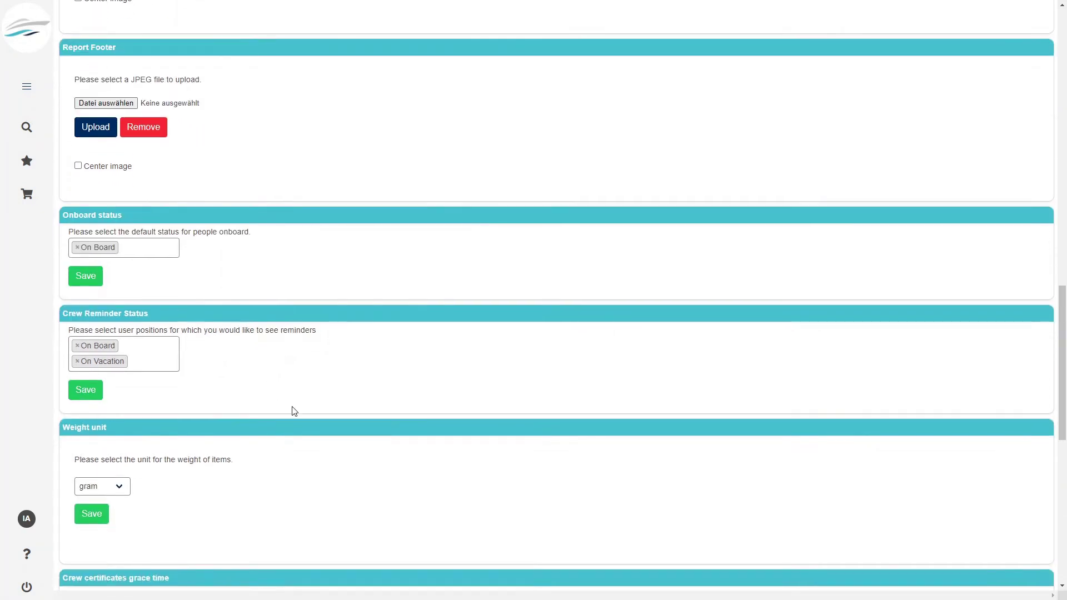
- Review the available weight units, leaving gram selected
{"action": "scroll", "coordinate": [293, 410], "scroll_direction": "down", "scroll_amount": 2}
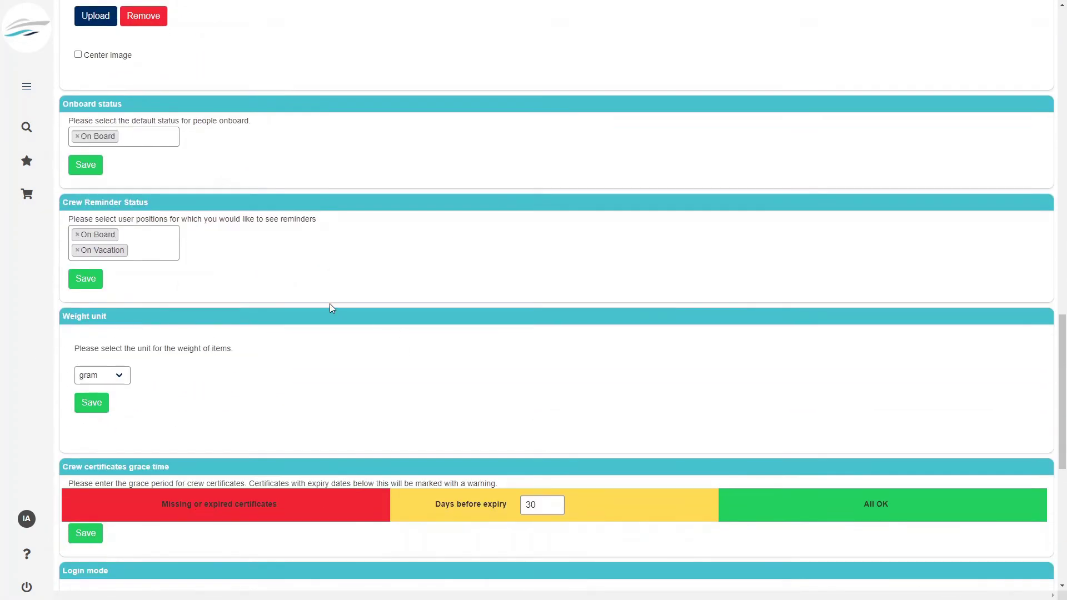
{"action": "left_click", "coordinate": [111, 377]}
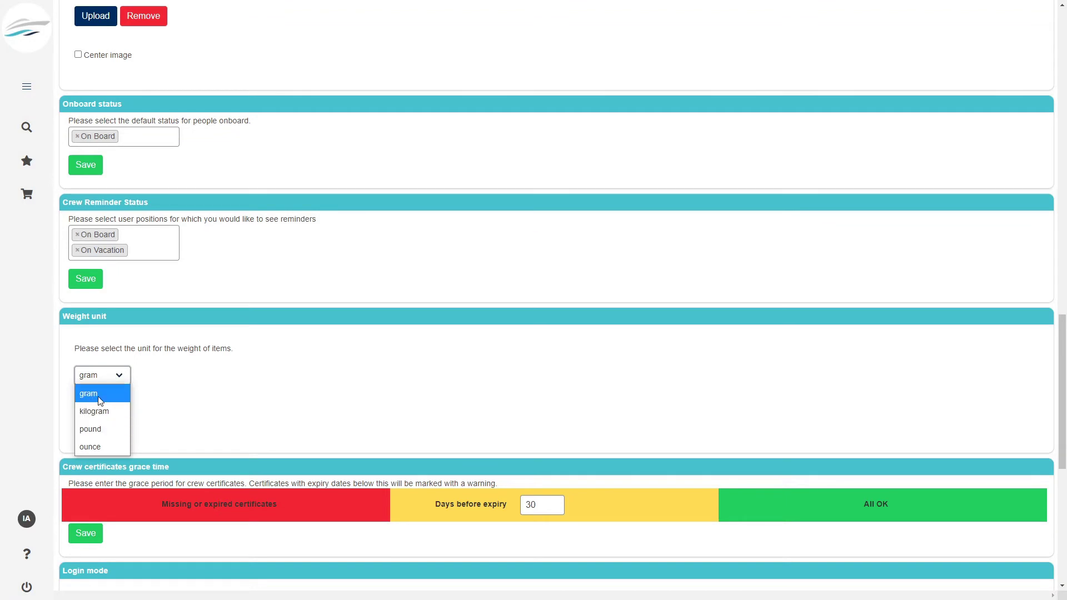
{"action": "left_click", "coordinate": [321, 391]}
- Change the crew certificate Days before expiry from 30 to 60 and save
{"action": "scroll", "coordinate": [439, 388], "scroll_direction": "down", "scroll_amount": 3}
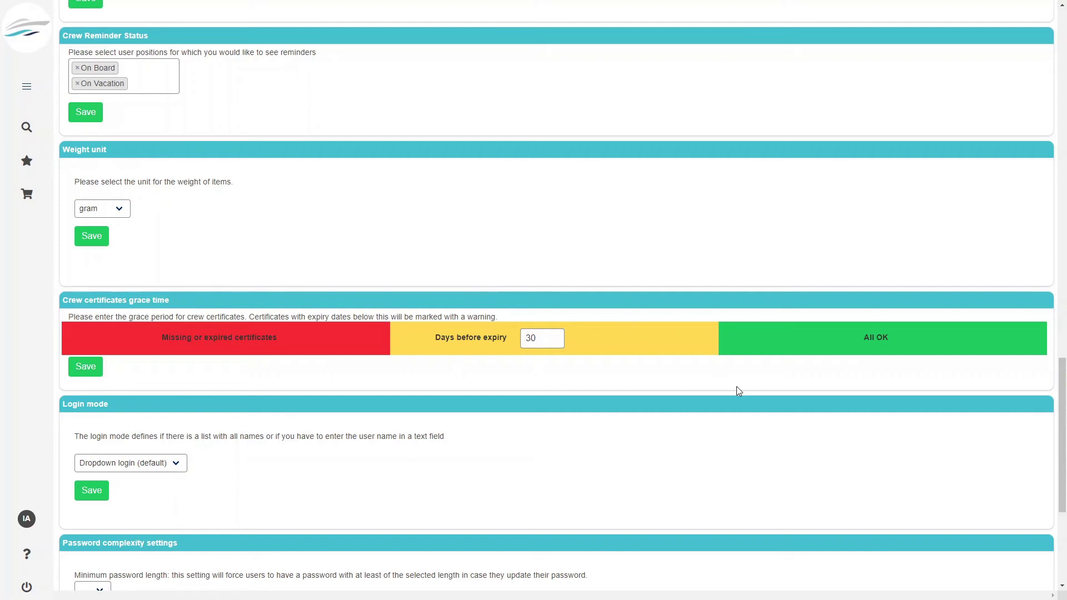
{"action": "left_click", "coordinate": [539, 339]}
{"action": "left_click", "coordinate": [533, 338]}
{"action": "key", "text": "BackSpace"}
{"action": "key", "text": "BackSpace"}
{"action": "type", "text": "60"}
{"action": "left_click", "coordinate": [85, 367]}
- Check the Login mode options without changing the current setting
{"action": "scroll", "coordinate": [189, 383], "scroll_direction": "down", "scroll_amount": 5}
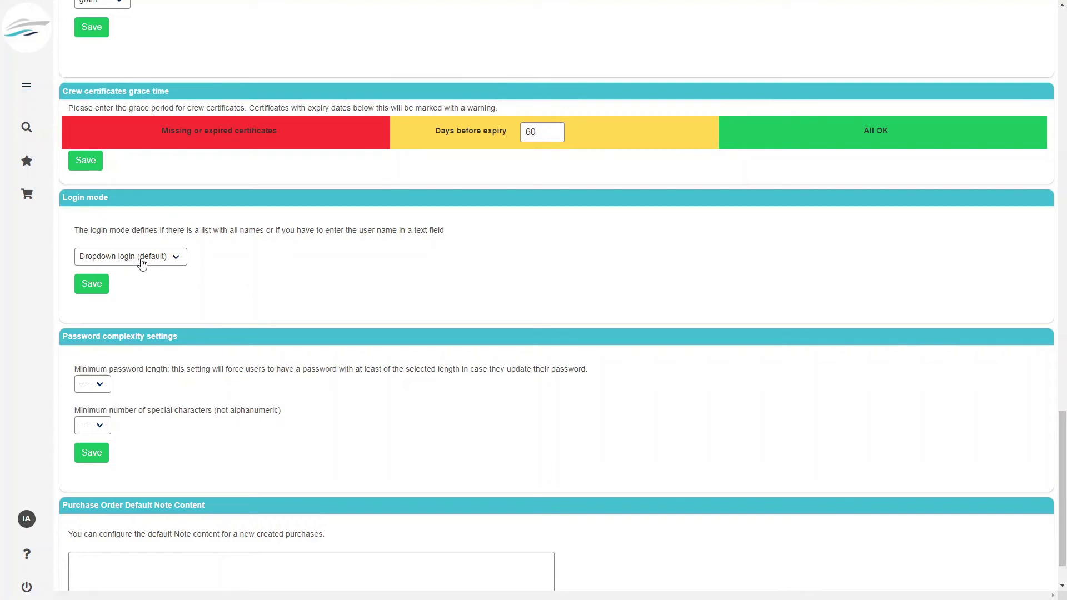
{"action": "left_click", "coordinate": [176, 260]}
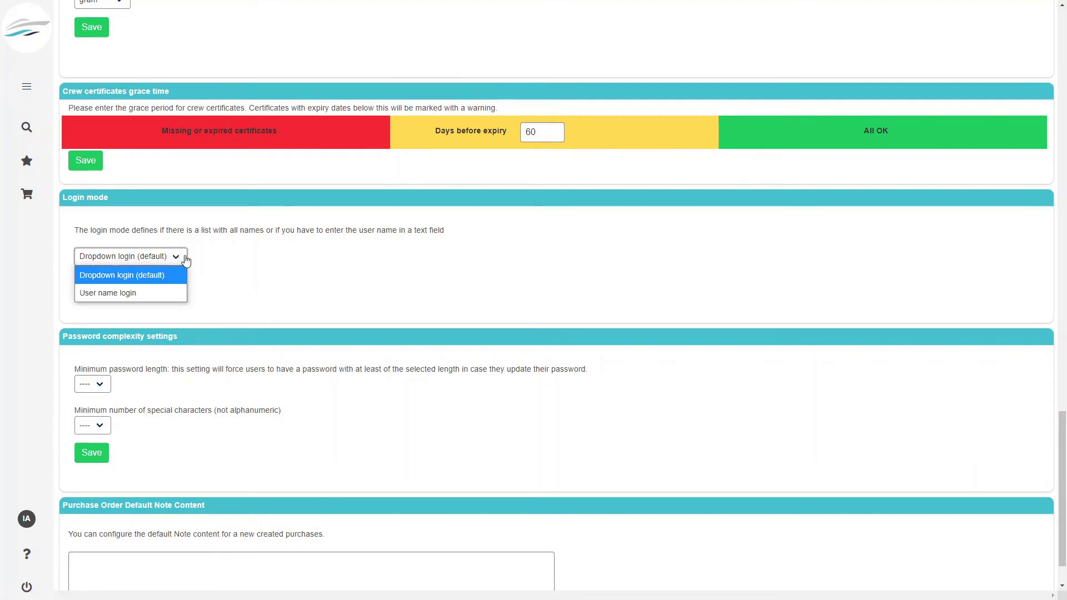
{"action": "left_click", "coordinate": [255, 258]}
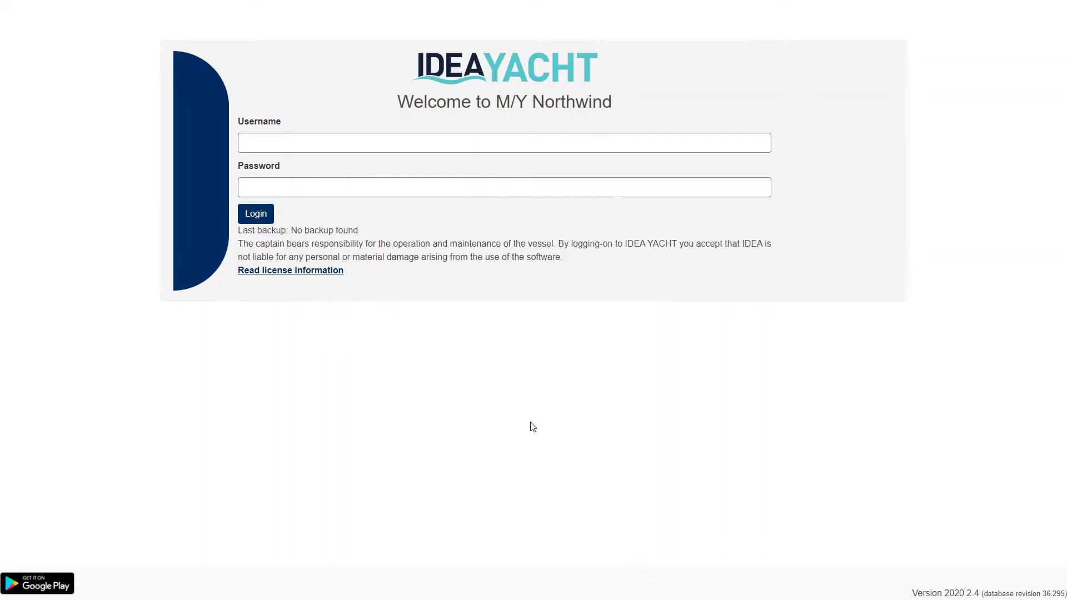
- Sign in with username admin and the account password
{"action": "left_click", "coordinate": [410, 151]}
{"action": "type", "text": "admin"}
{"action": "key", "text": "Tab"}
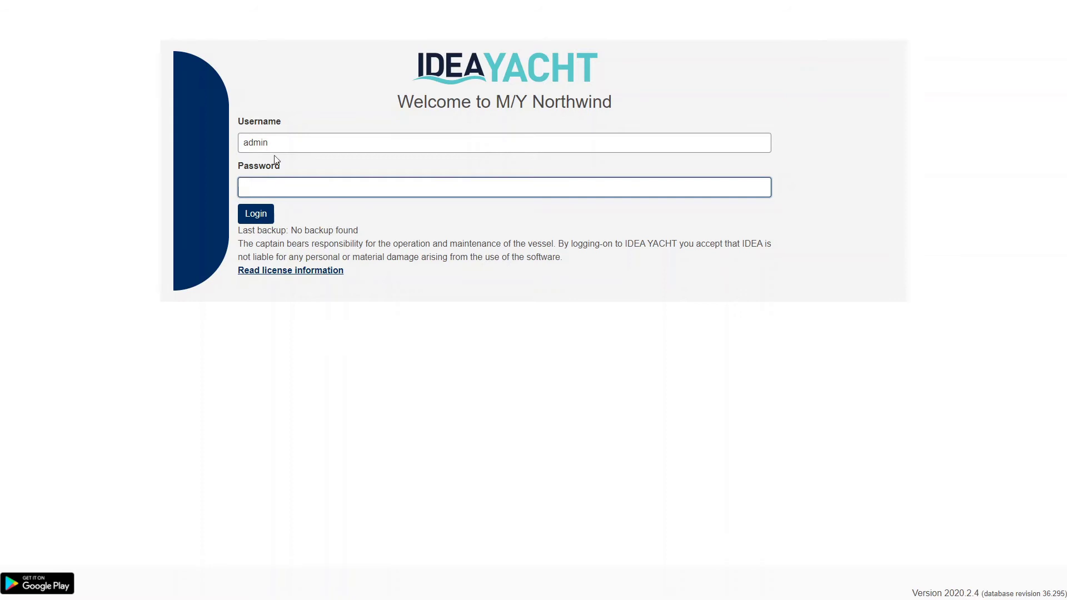
{"action": "left_click", "coordinate": [265, 217]}
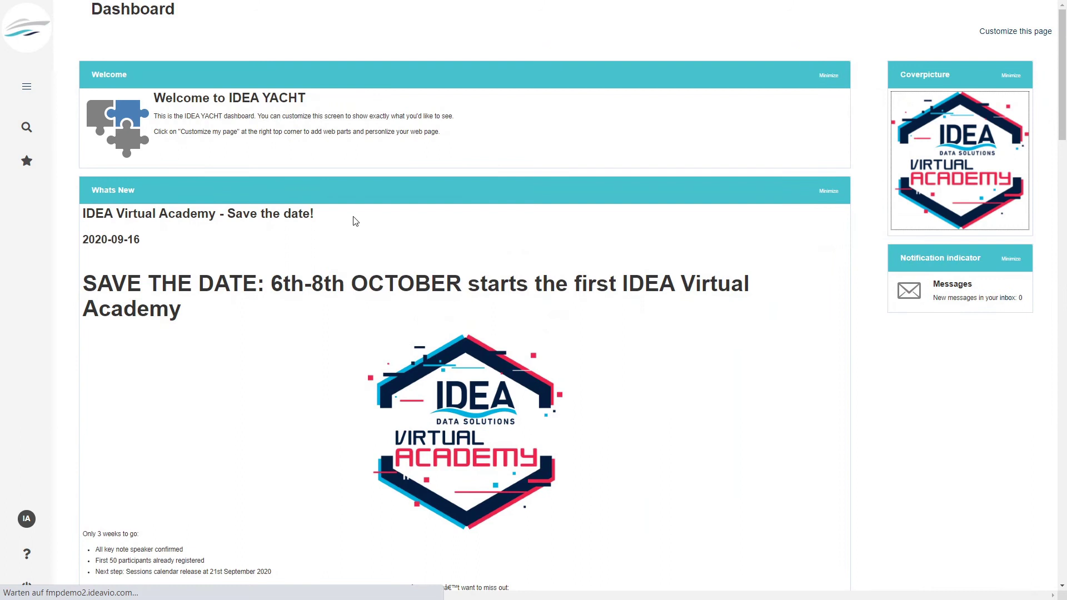
{"action": "left_click", "coordinate": [27, 87]}
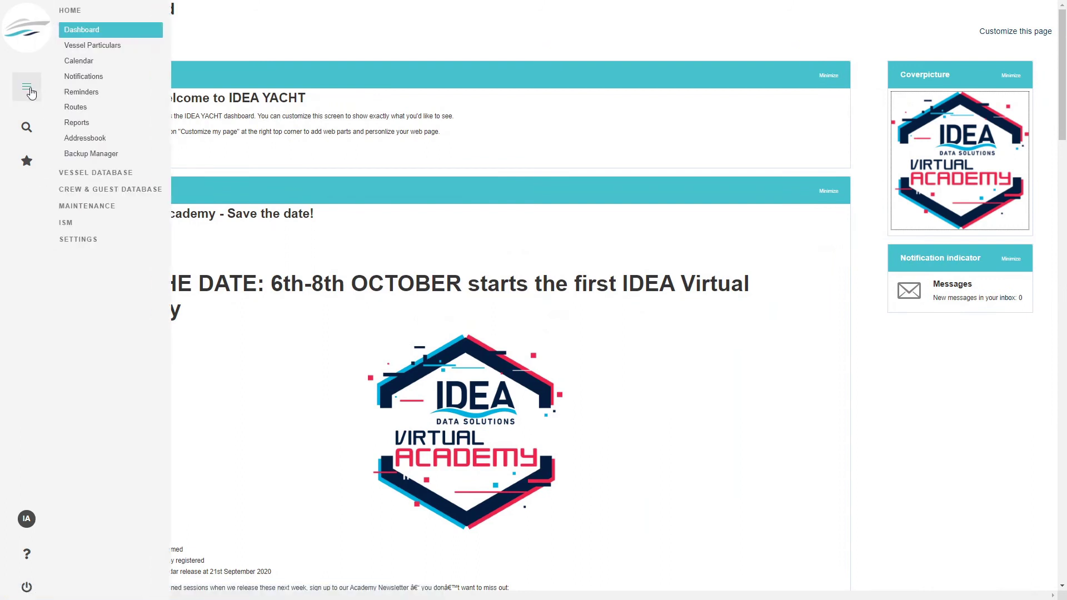
- Open the Crew & Guest Database and show the IDEA Administrator's record under Disembarked
{"action": "left_click", "coordinate": [96, 191]}
{"action": "left_click", "coordinate": [101, 65]}
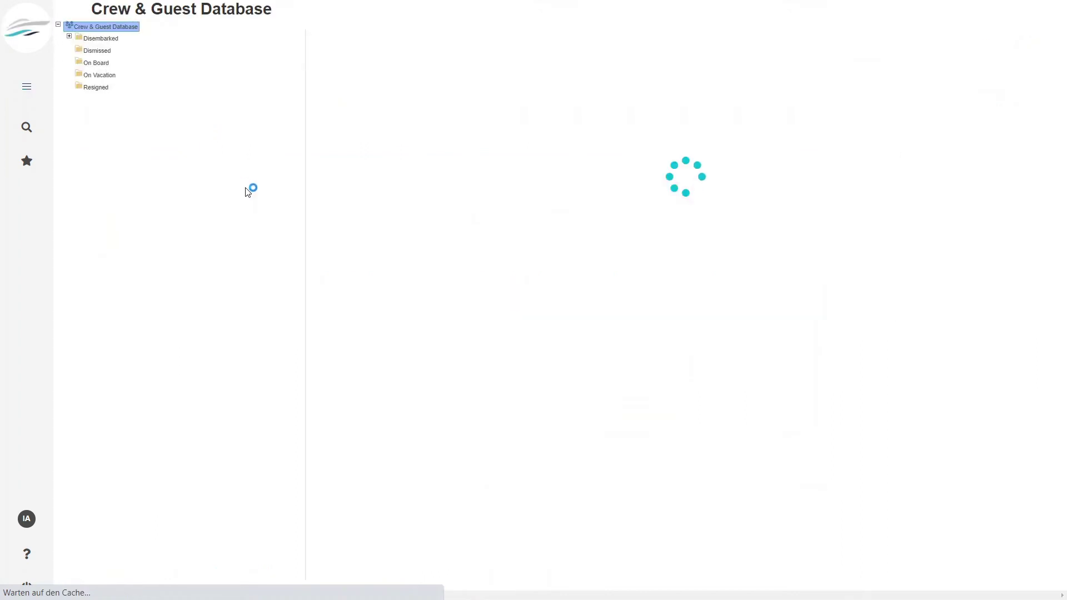
{"action": "left_click", "coordinate": [96, 39]}
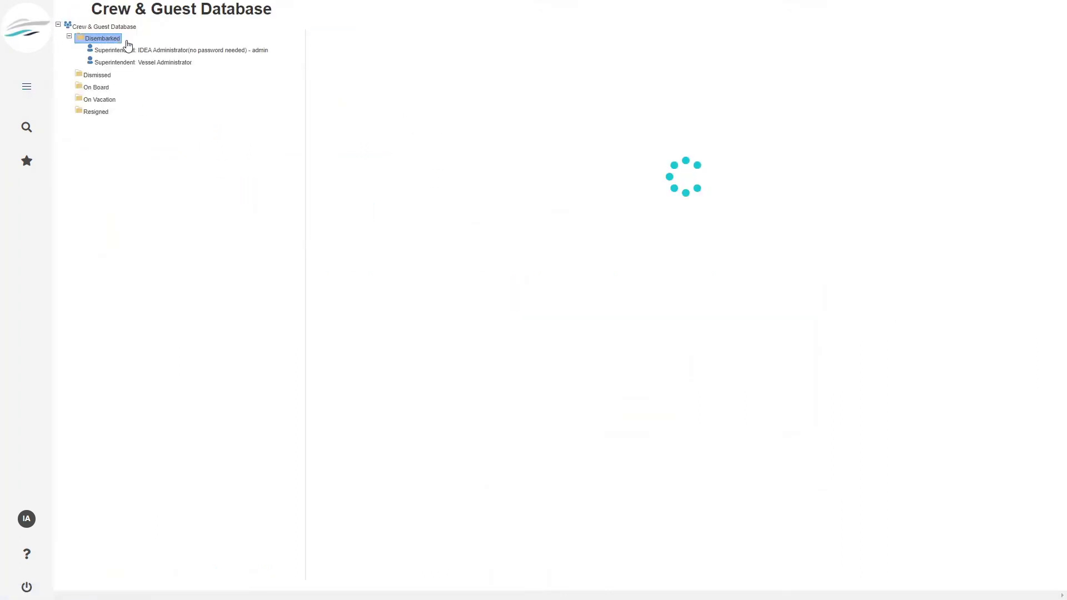
{"action": "left_click", "coordinate": [134, 52]}
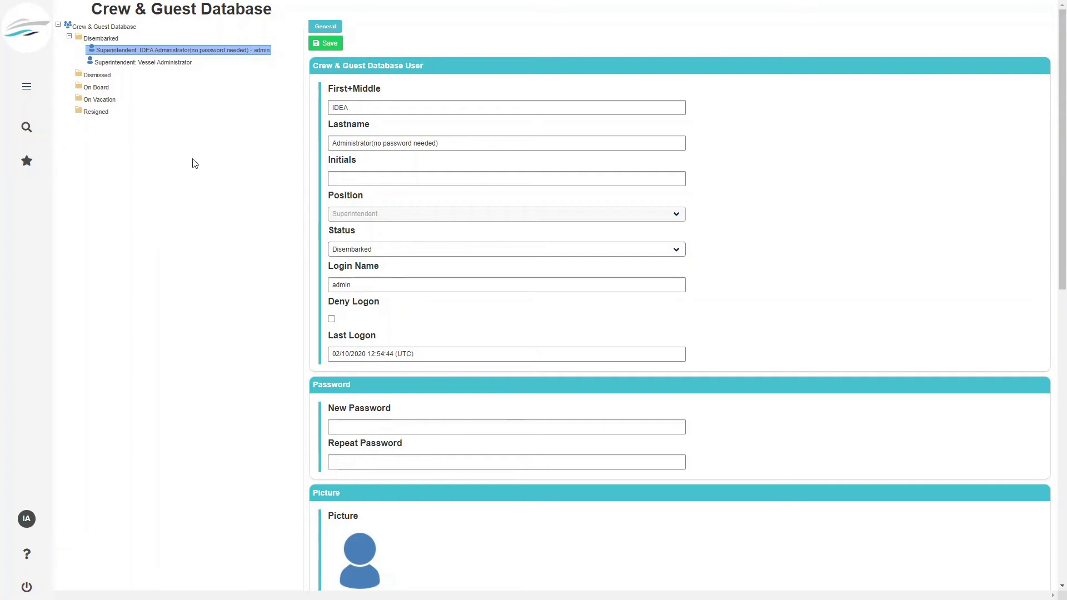
{"action": "left_click", "coordinate": [27, 87]}
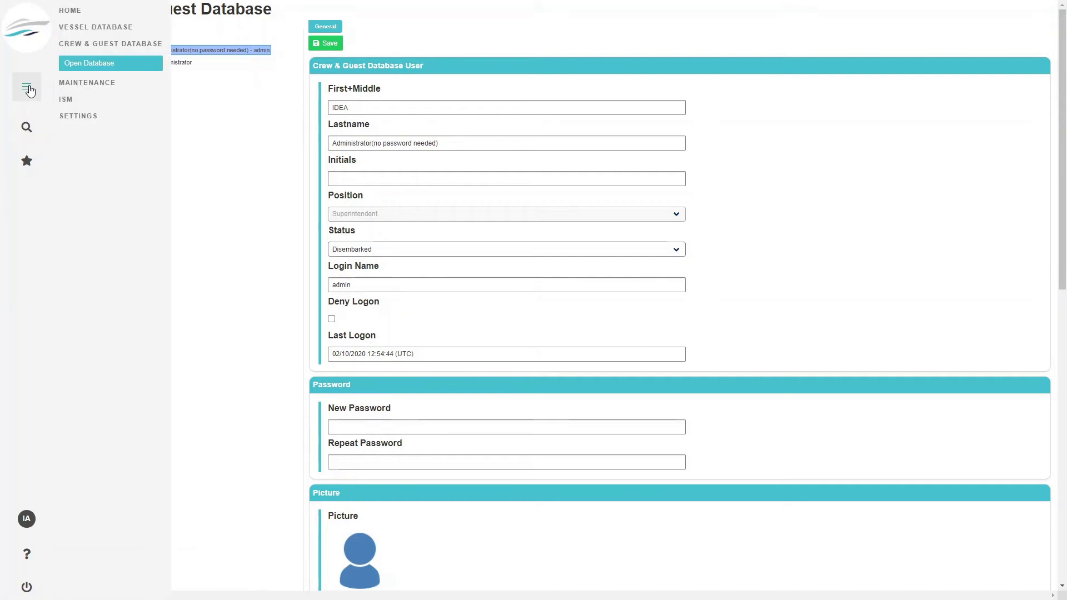
- Go to System Settings and review the minimum password length choices, leaving them unchanged
{"action": "left_click", "coordinate": [79, 115]}
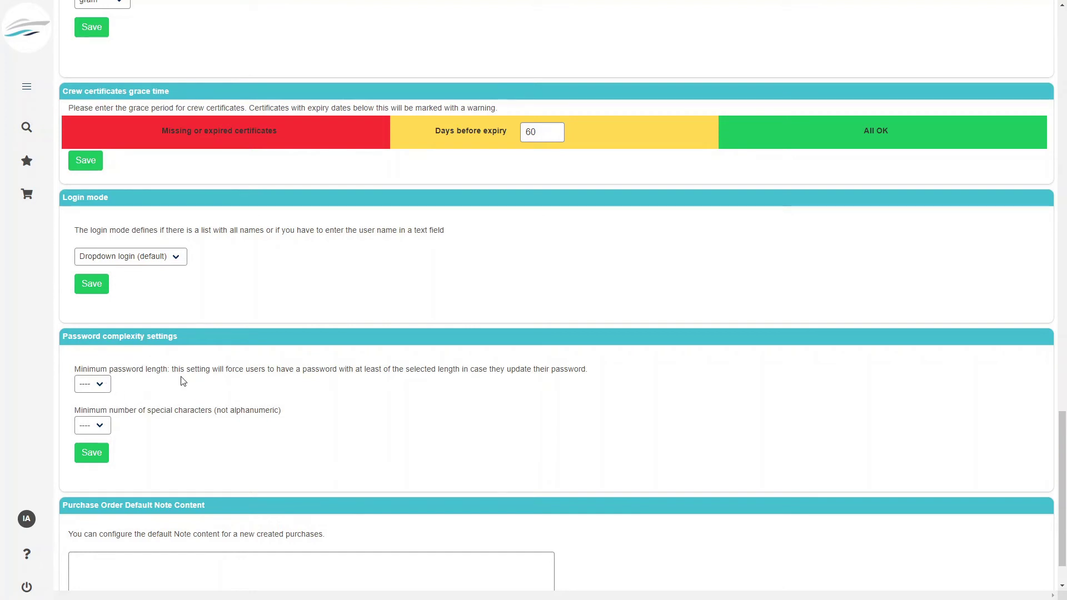
{"action": "left_click", "coordinate": [104, 393]}
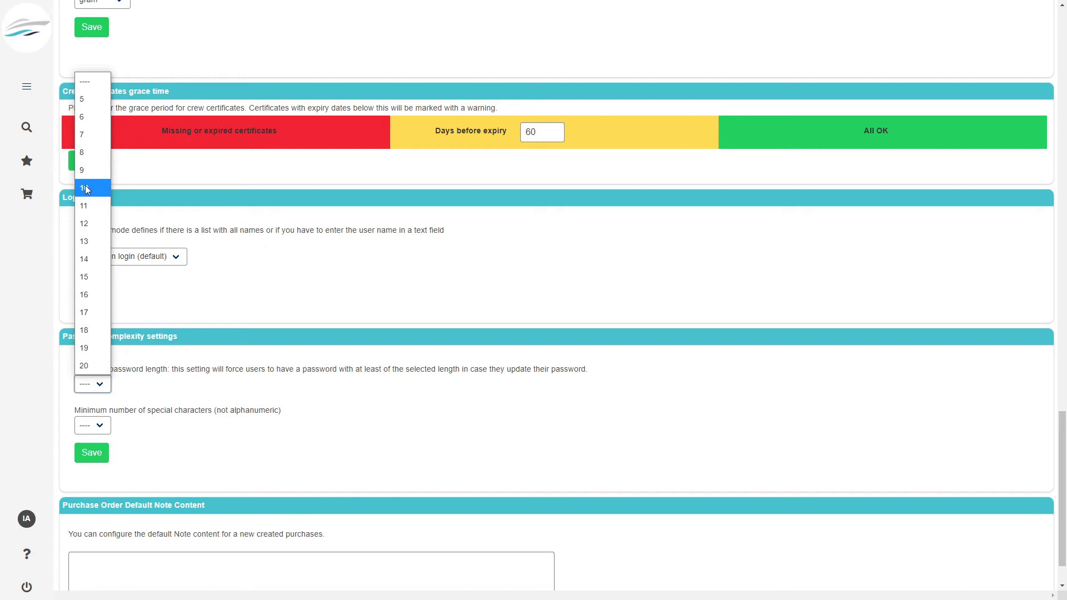
{"action": "left_click", "coordinate": [234, 386]}
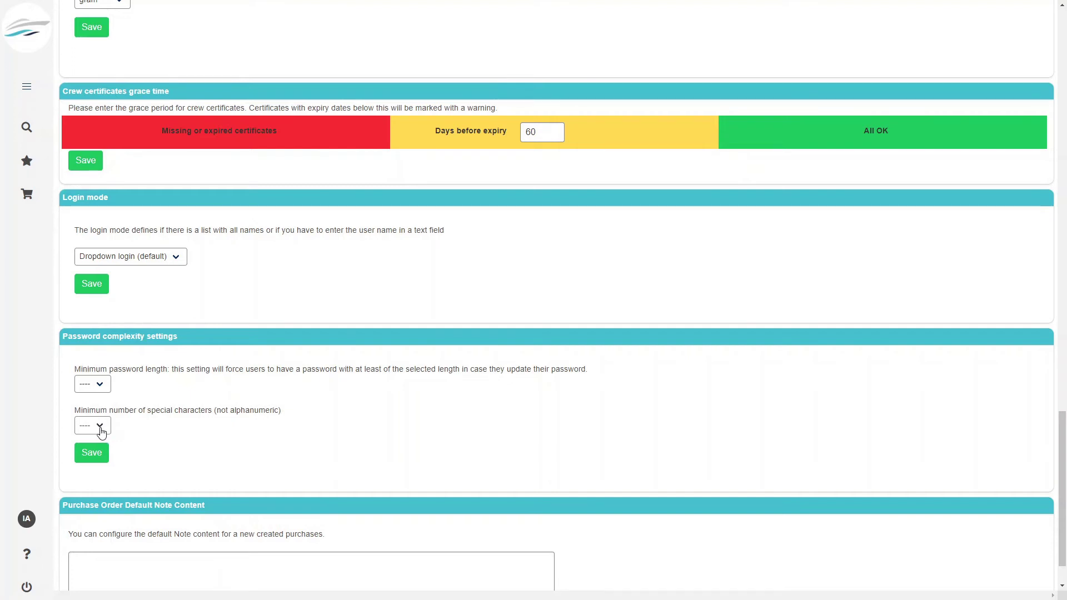
- Inspect the Purchase Order note box lower on the System Settings page
{"action": "scroll", "coordinate": [238, 448], "scroll_direction": "down", "scroll_amount": 1}
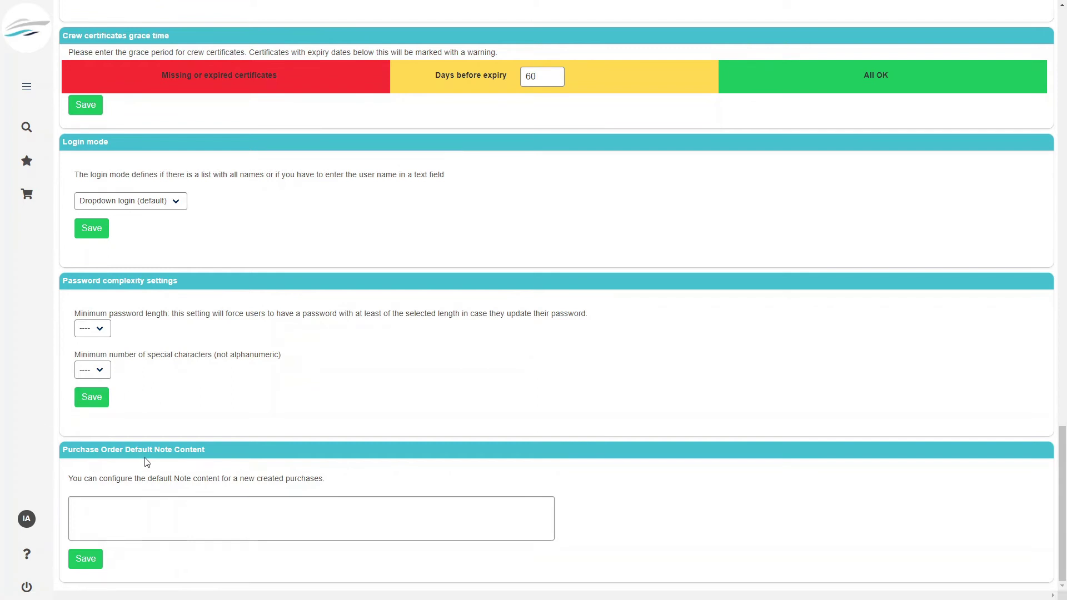
{"action": "left_click", "coordinate": [206, 505]}
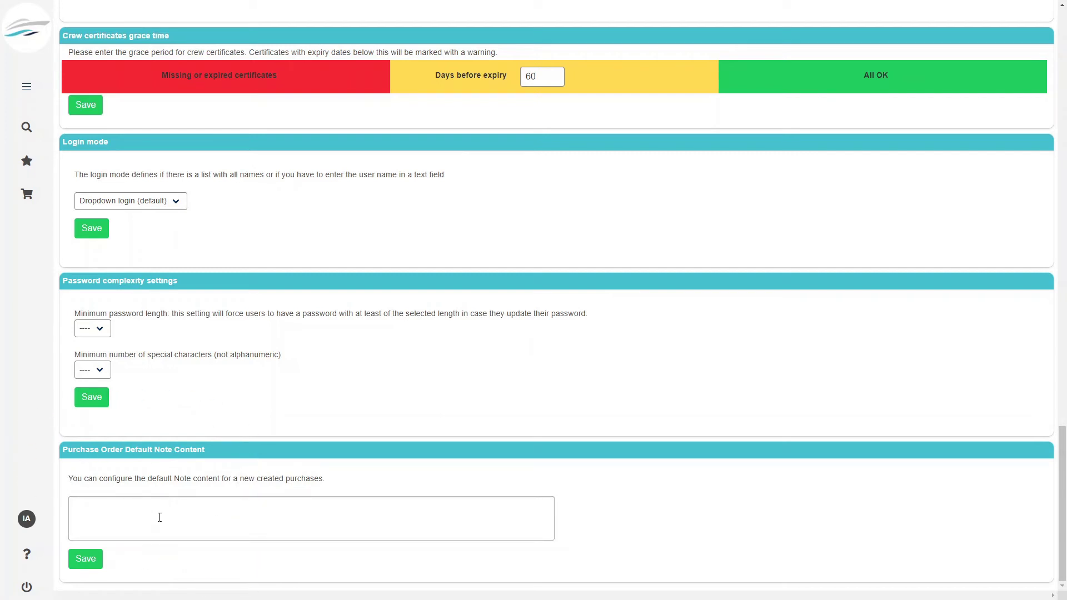
{"action": "scroll", "coordinate": [161, 514], "scroll_direction": "up", "scroll_amount": 20}
{"action": "scroll", "coordinate": [383, 532], "scroll_direction": "down", "scroll_amount": 20}
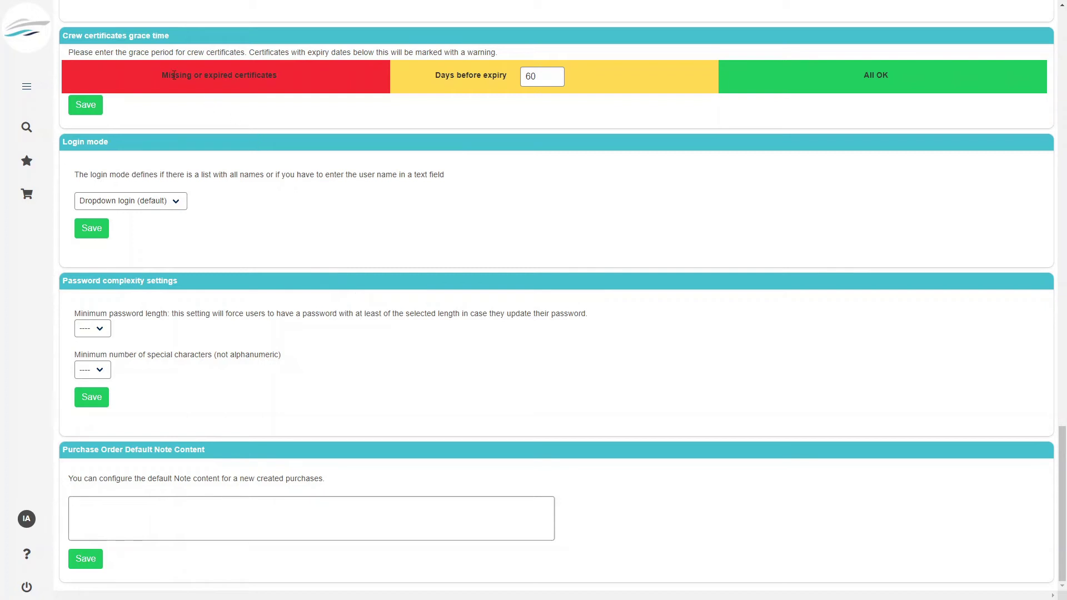
{"action": "left_click", "coordinate": [27, 87]}
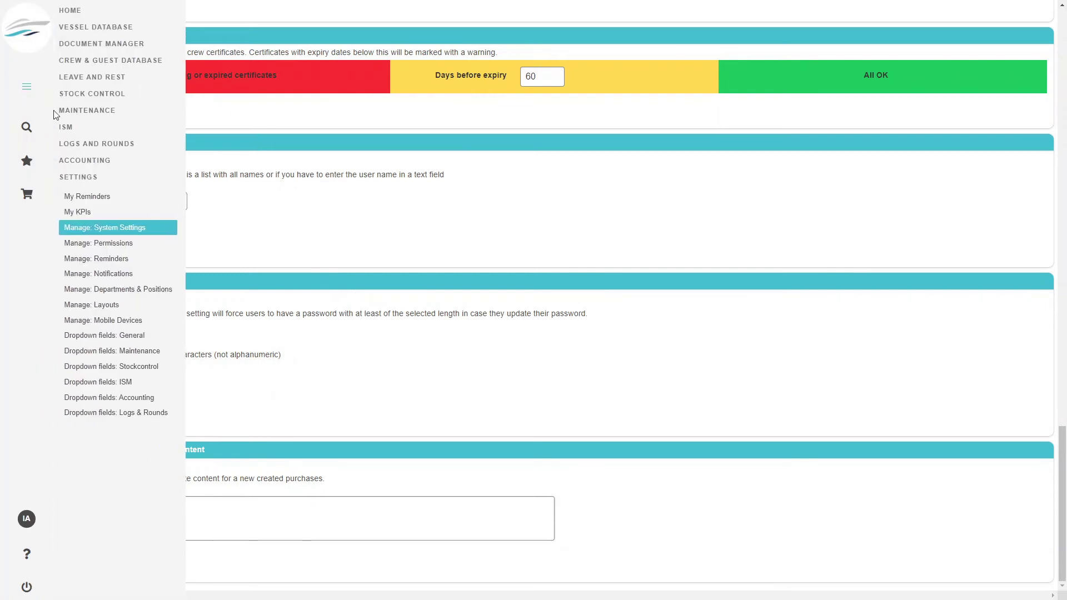
- Open the Crew & Guest Database and expand Disembarked and On Board to list the seven on-board crew
{"action": "left_click", "coordinate": [103, 60]}
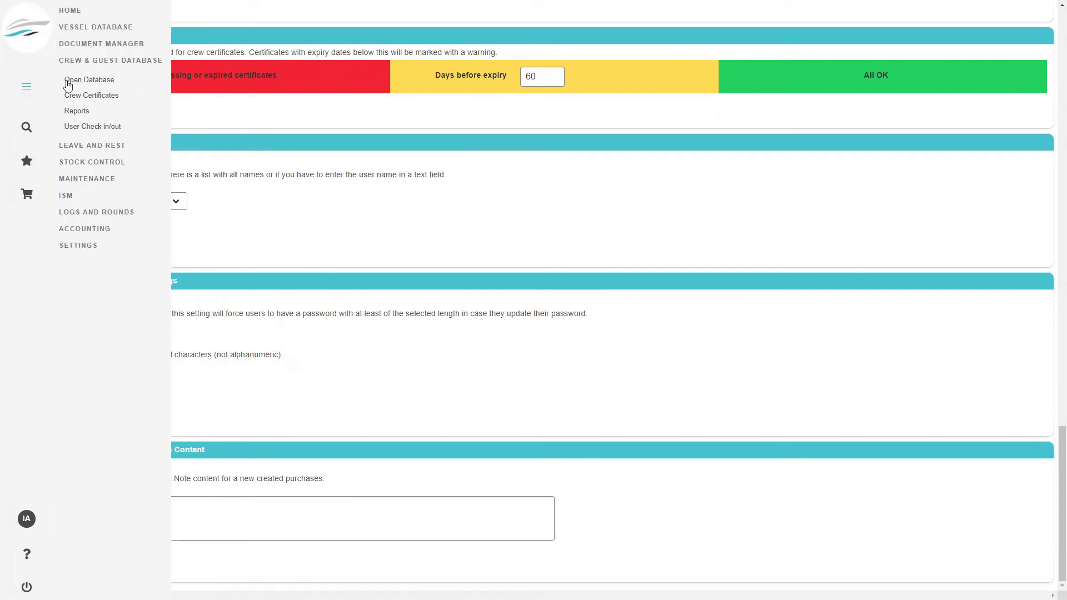
{"action": "left_click", "coordinate": [84, 80]}
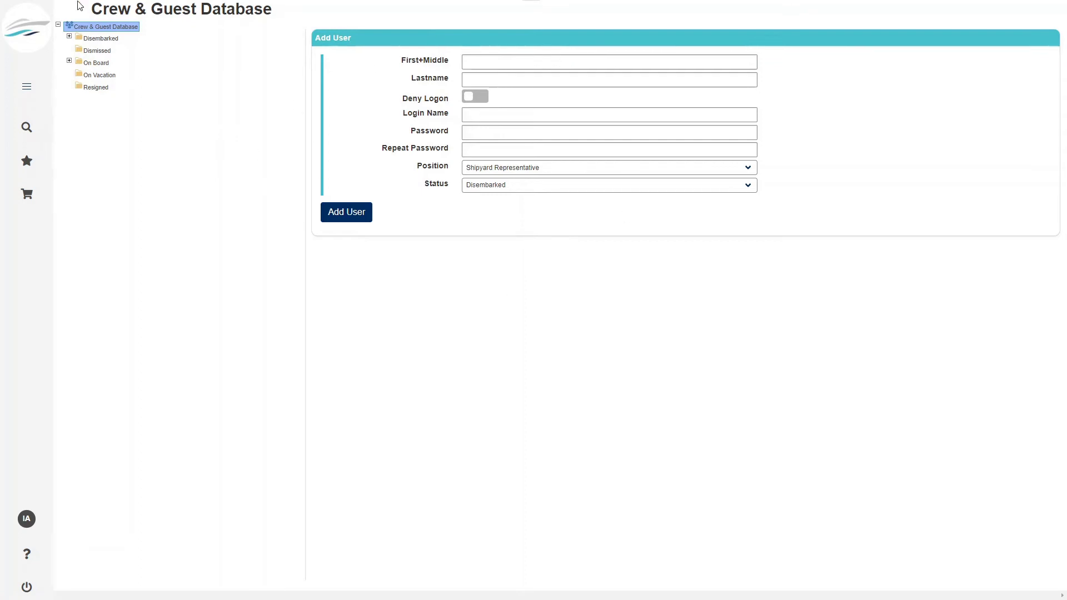
{"action": "double_click", "coordinate": [93, 40]}
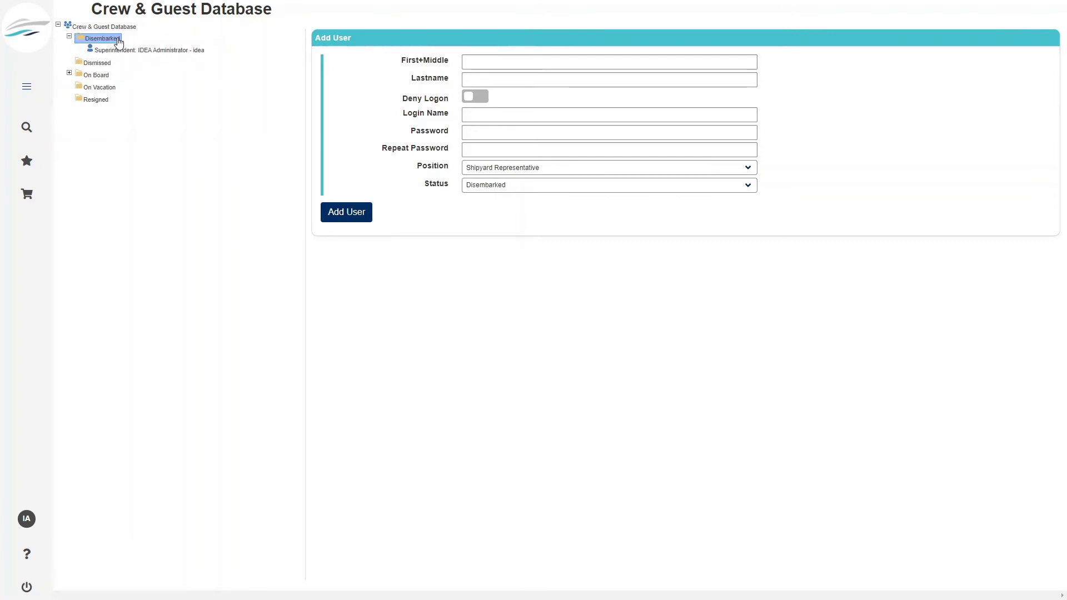
{"action": "left_click", "coordinate": [103, 77]}
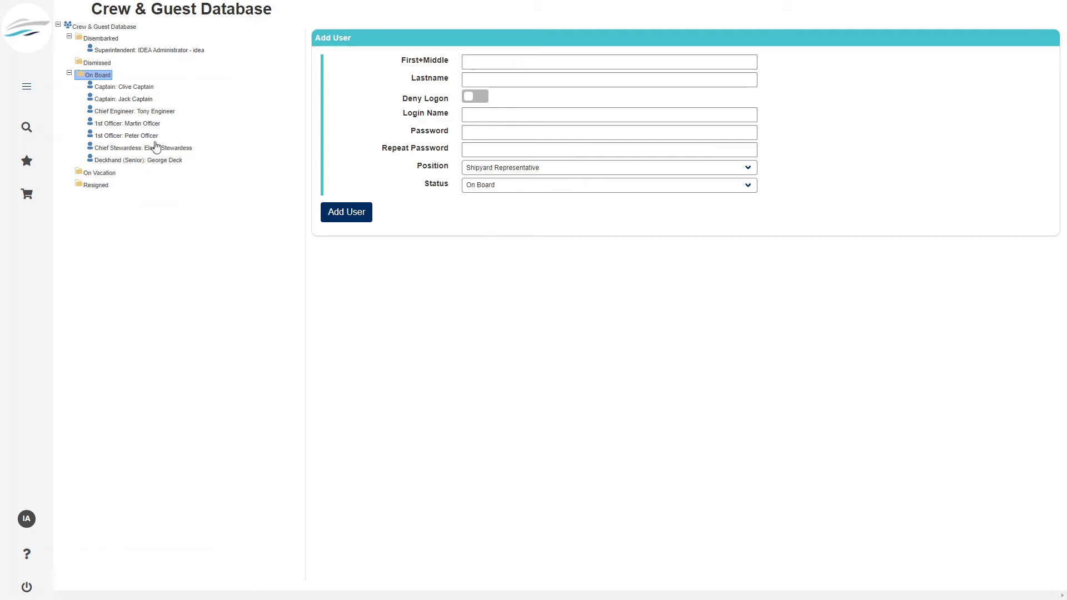
{"action": "left_click", "coordinate": [497, 63]}
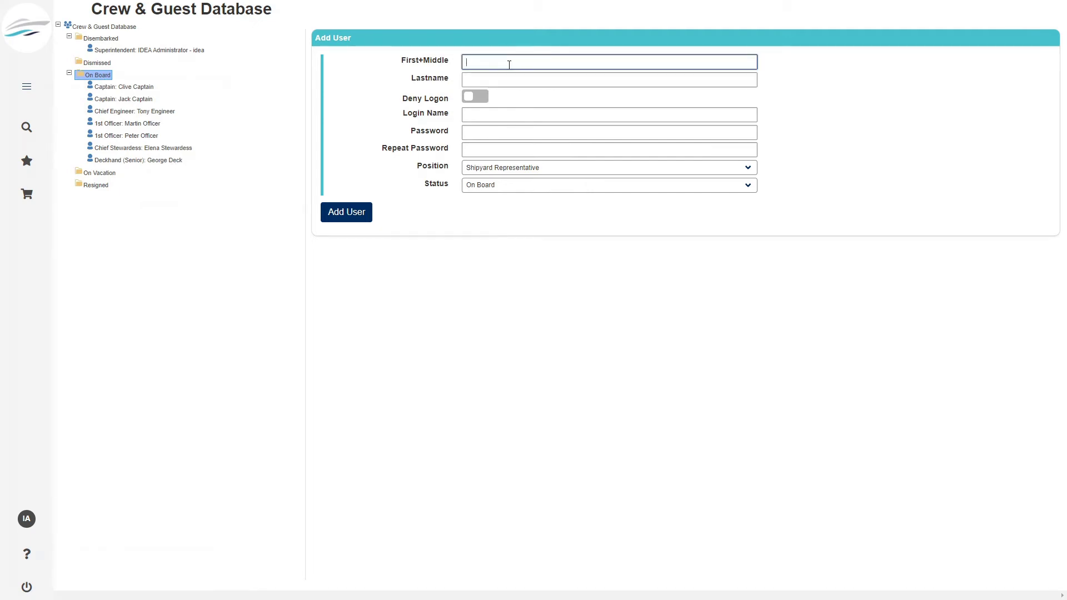
- Enter the new user's last name and password and set the position to Chief Engineer
{"action": "key", "text": "Tab"}
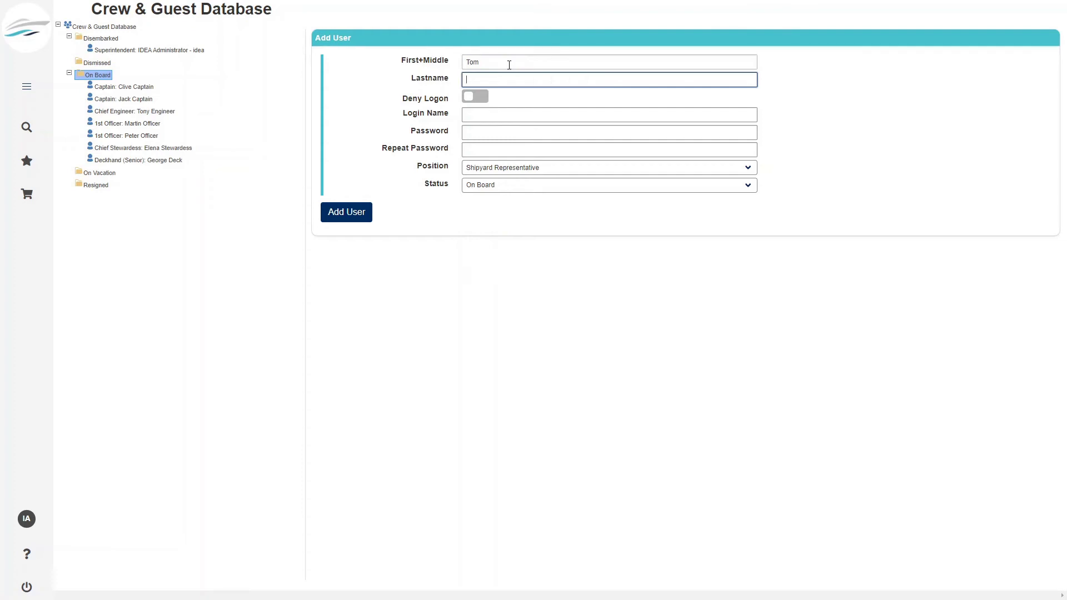
{"action": "type", "text": "Jones"}
{"action": "left_click", "coordinate": [536, 132]}
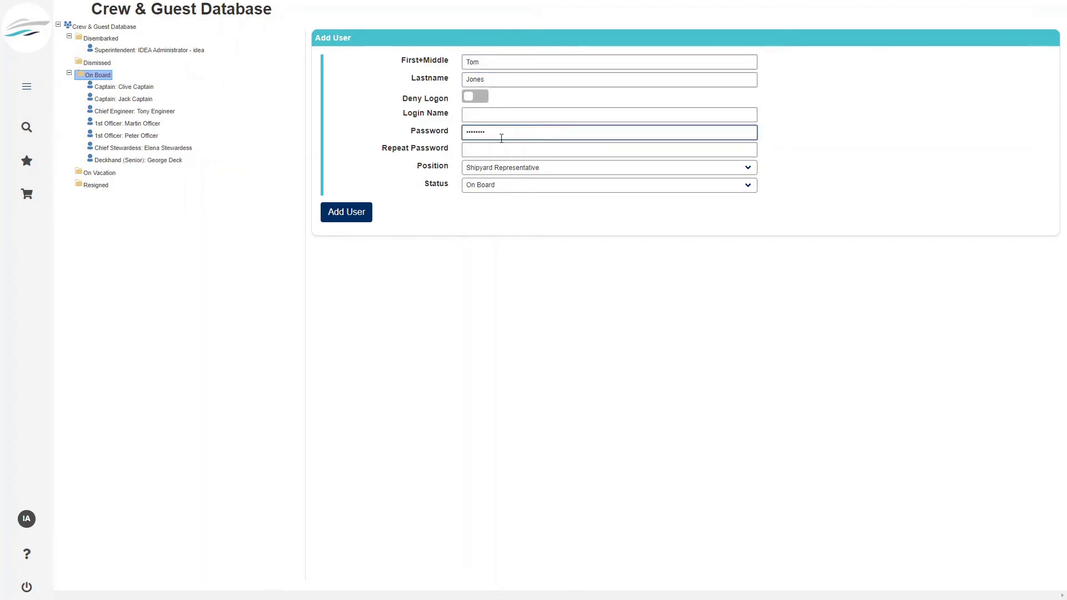
{"action": "left_click", "coordinate": [574, 168]}
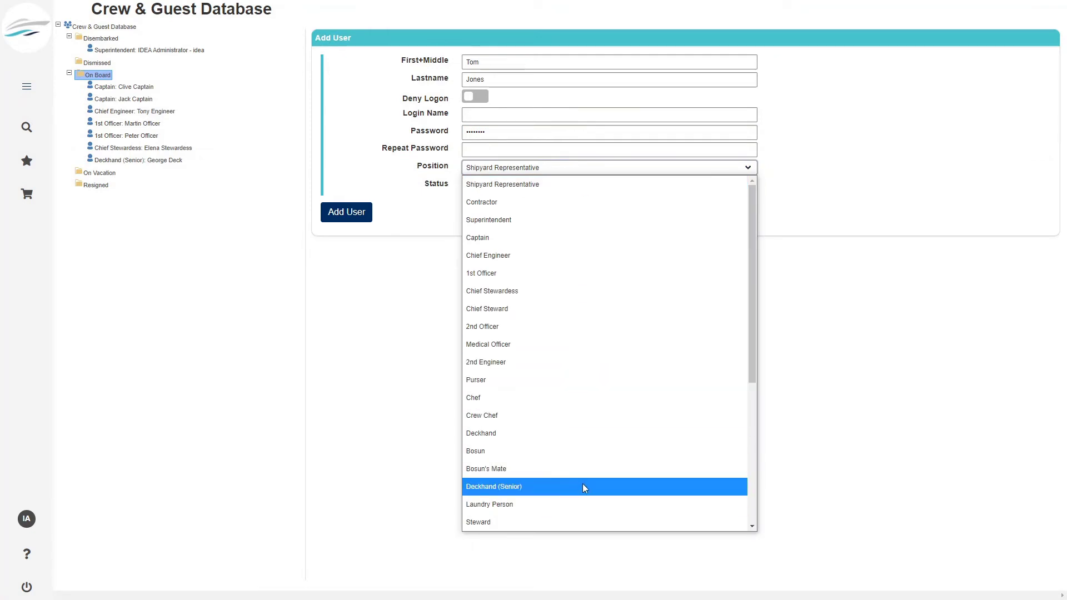
{"action": "scroll", "coordinate": [583, 488], "scroll_direction": "down", "scroll_amount": 4}
{"action": "left_click", "coordinate": [532, 283]}
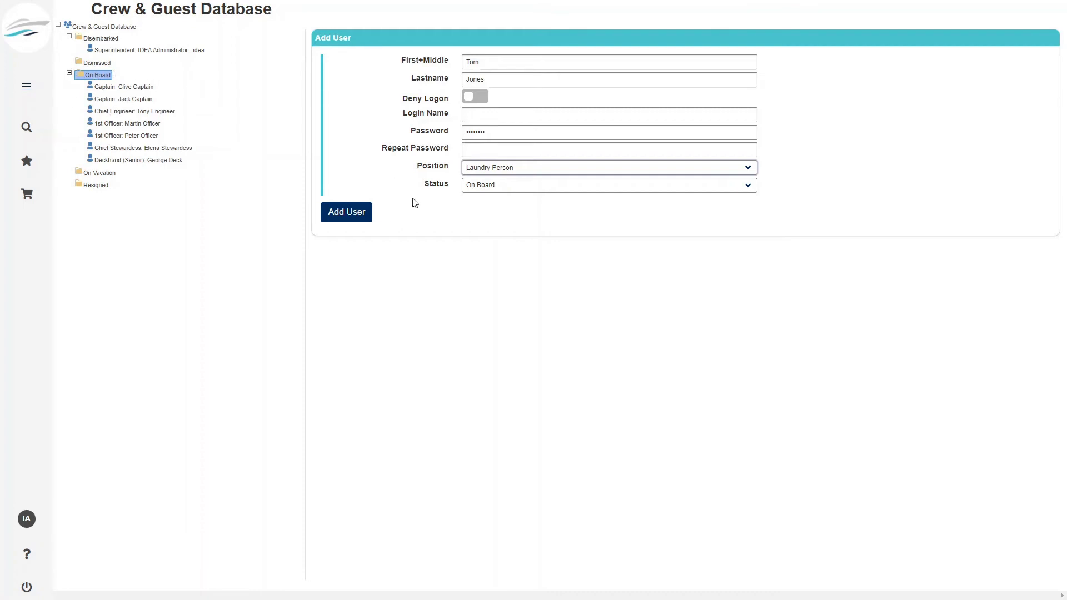
{"action": "left_click", "coordinate": [509, 168]}
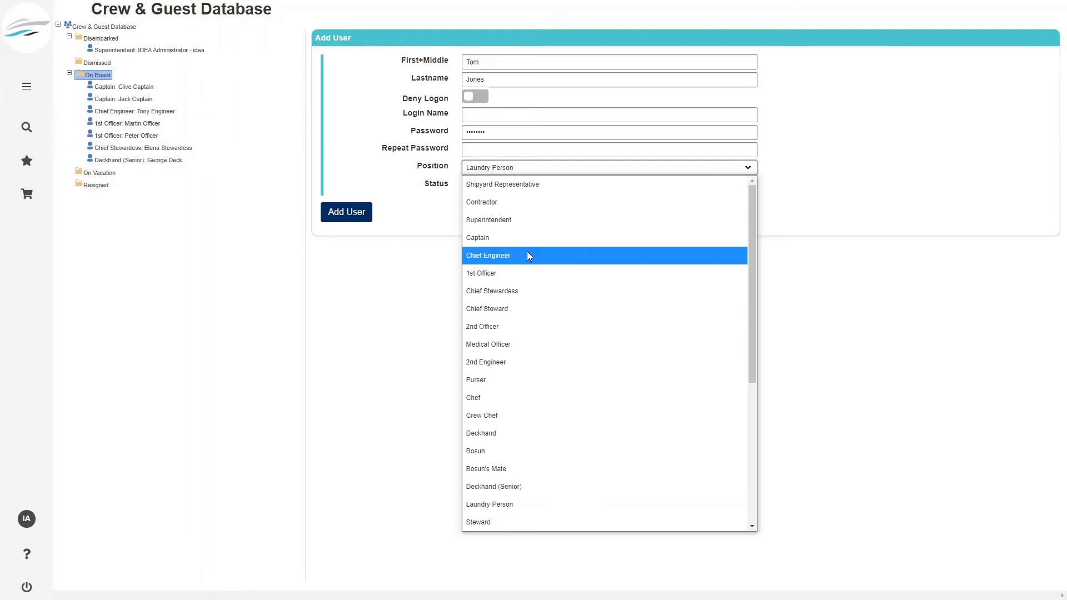
{"action": "left_click", "coordinate": [530, 260]}
- Add the user, fixing the password mismatch by re-entering the confirmation password
{"action": "left_click", "coordinate": [348, 213]}
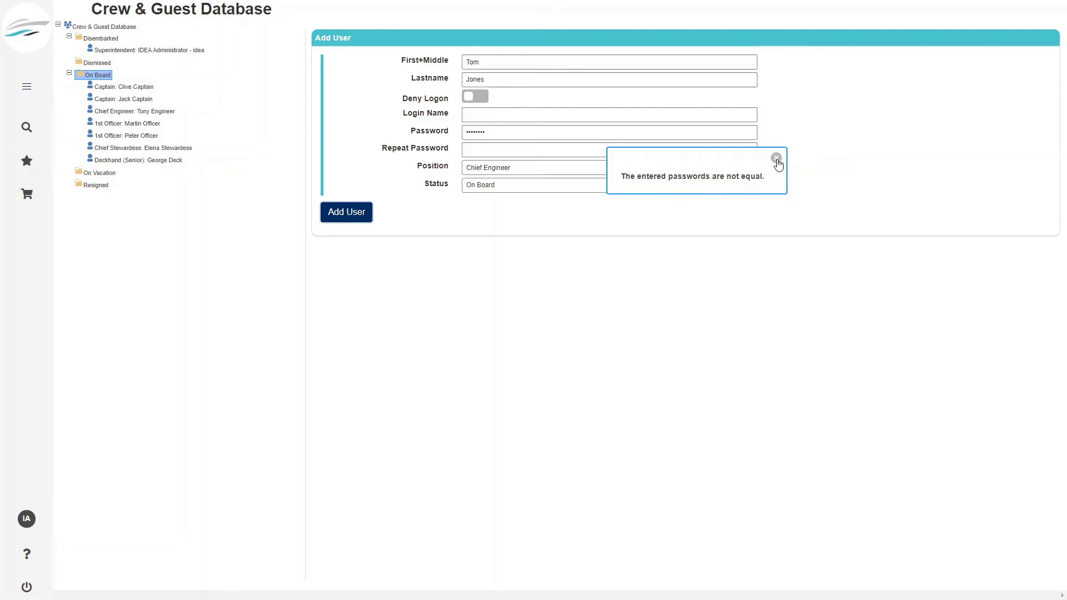
{"action": "left_click", "coordinate": [777, 160]}
{"action": "left_click", "coordinate": [564, 148]}
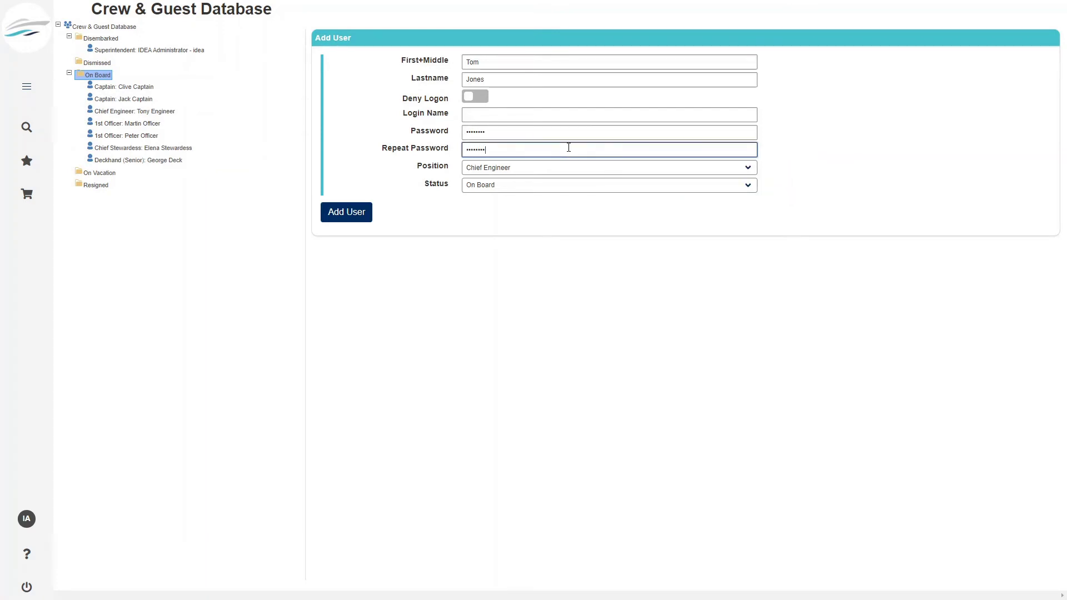
{"action": "left_click", "coordinate": [368, 212]}
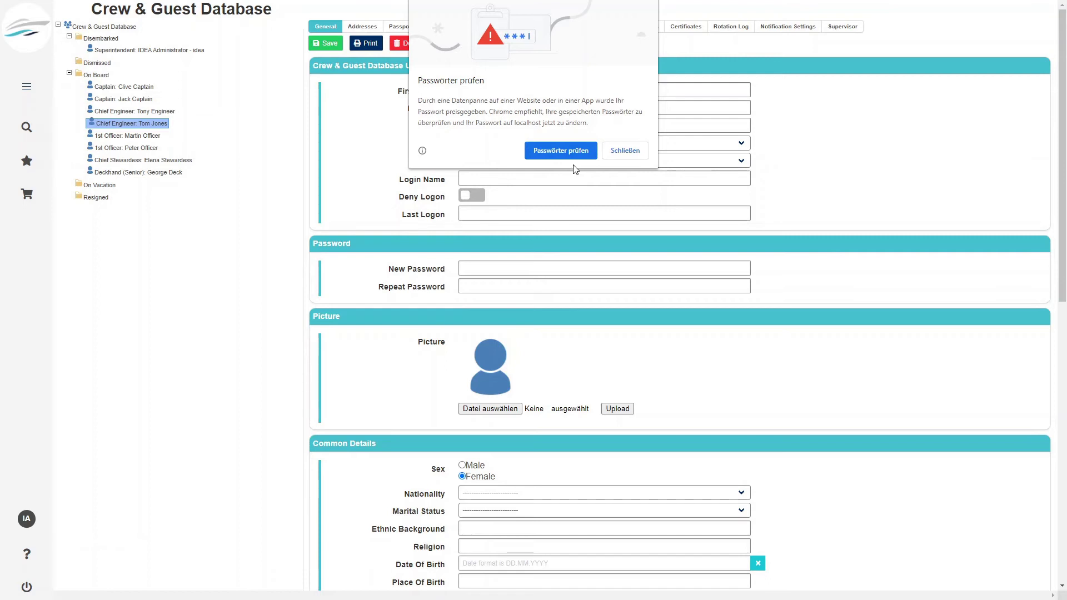
- Dismiss Chrome's password check popup and log out of the administrator account
{"action": "left_click", "coordinate": [571, 153]}
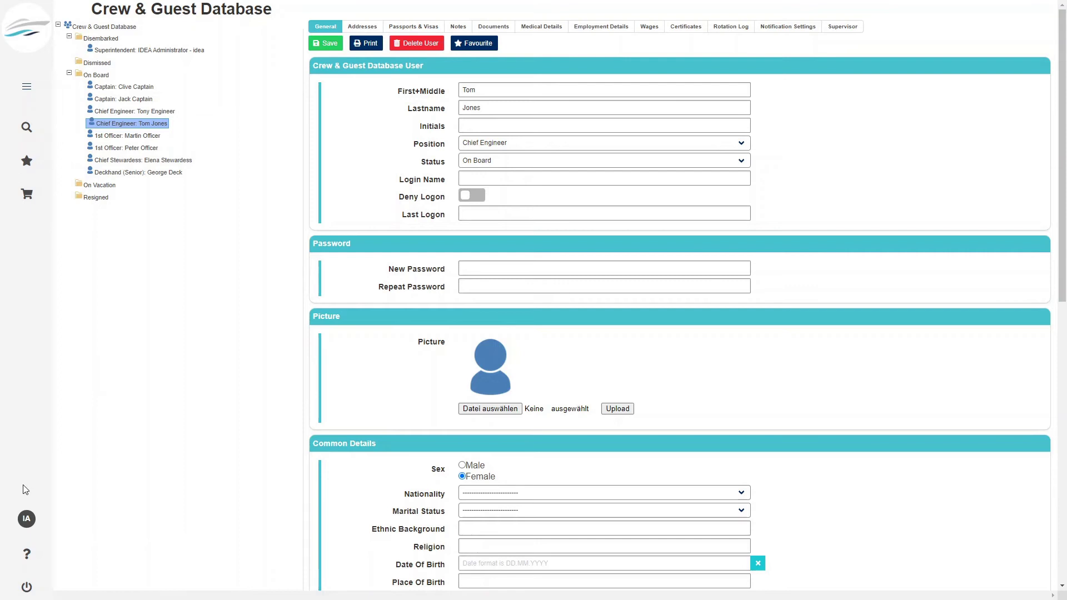
{"action": "left_click", "coordinate": [26, 587]}
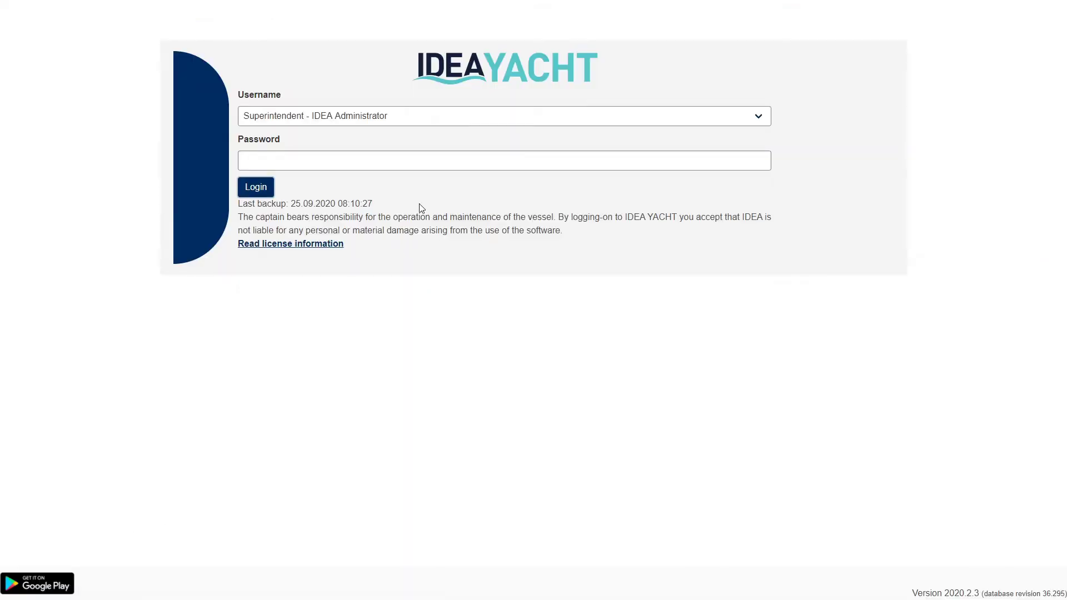
- Log in as the new Chief Engineer user with their password
{"action": "left_click", "coordinate": [409, 119]}
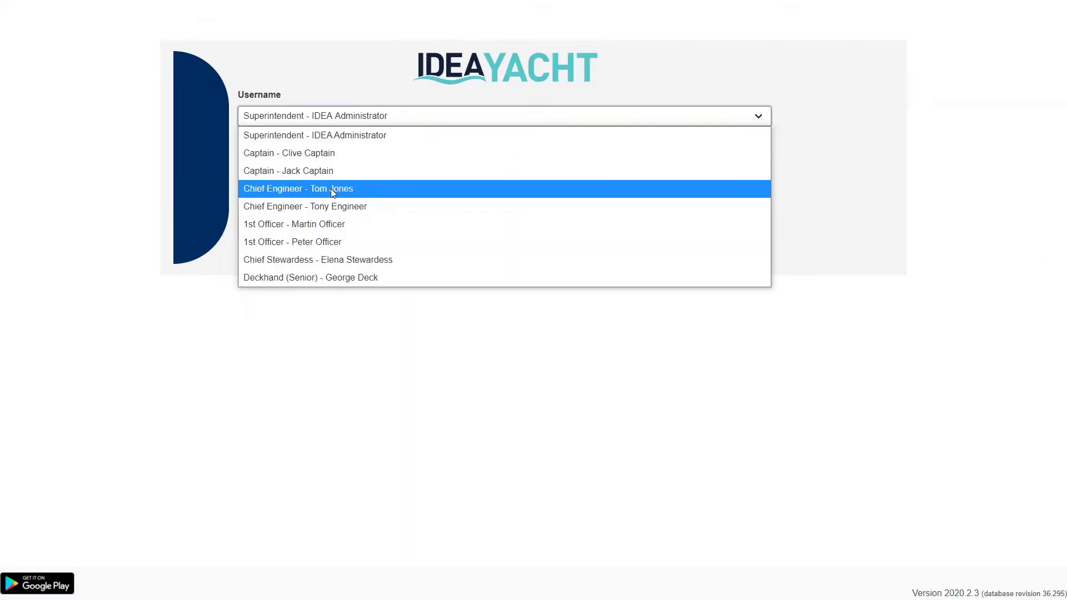
{"action": "left_click", "coordinate": [332, 188]}
{"action": "left_click", "coordinate": [295, 157]}
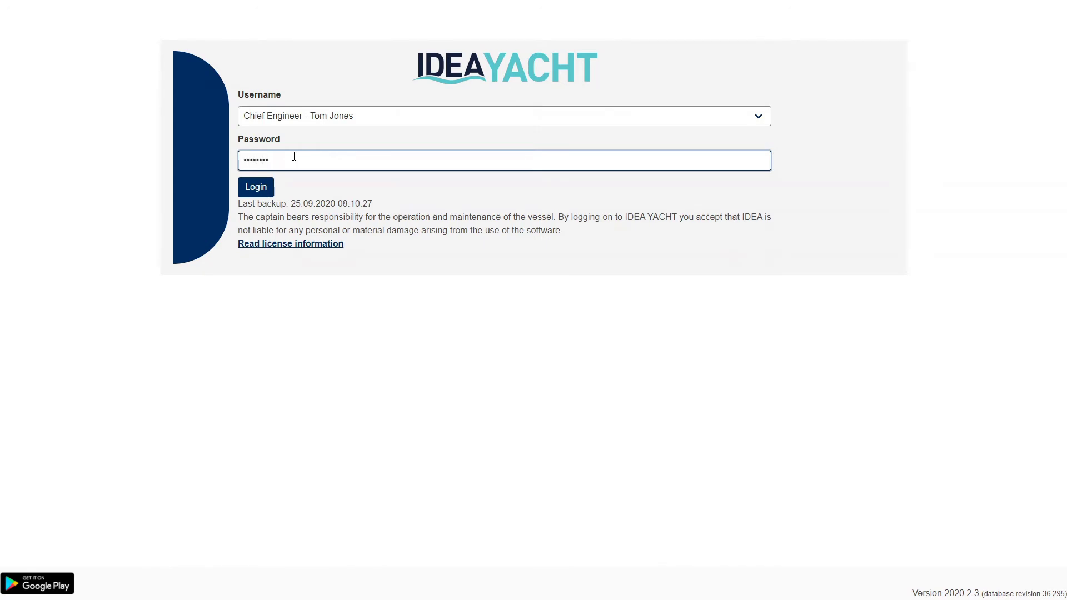
{"action": "left_click", "coordinate": [248, 189]}
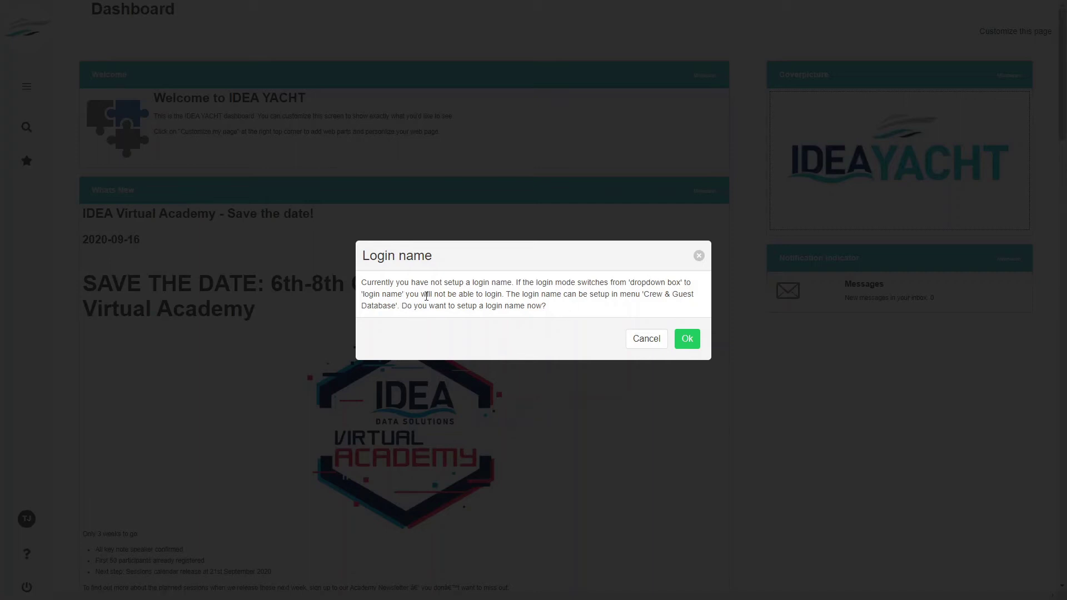
- Enter and save a login name for the Chief Engineer user, then return to the Dashboard
{"action": "left_click", "coordinate": [686, 339]}
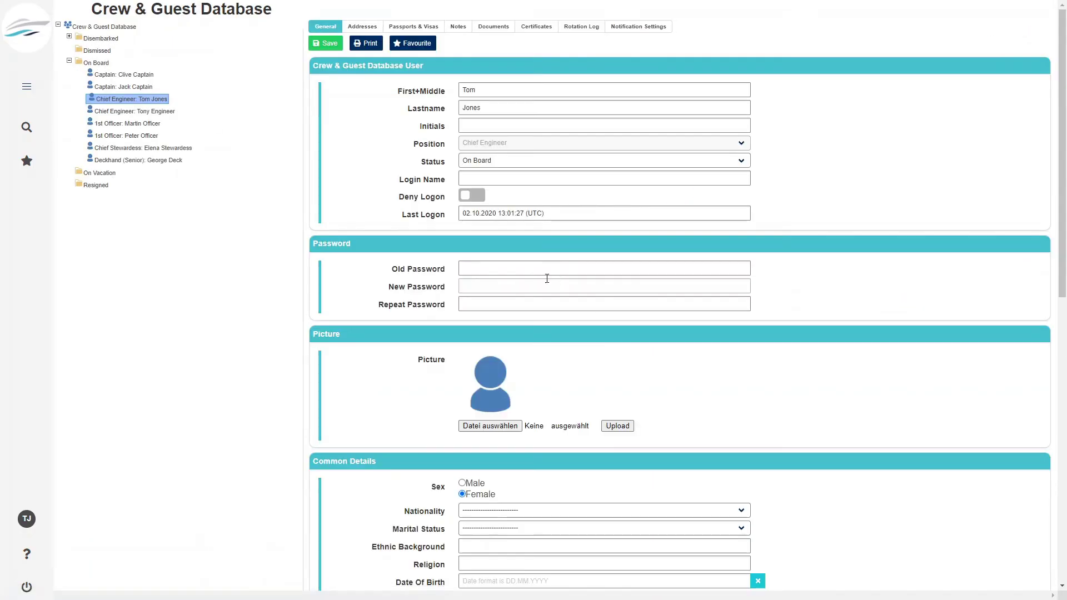
{"action": "left_click", "coordinate": [487, 176]}
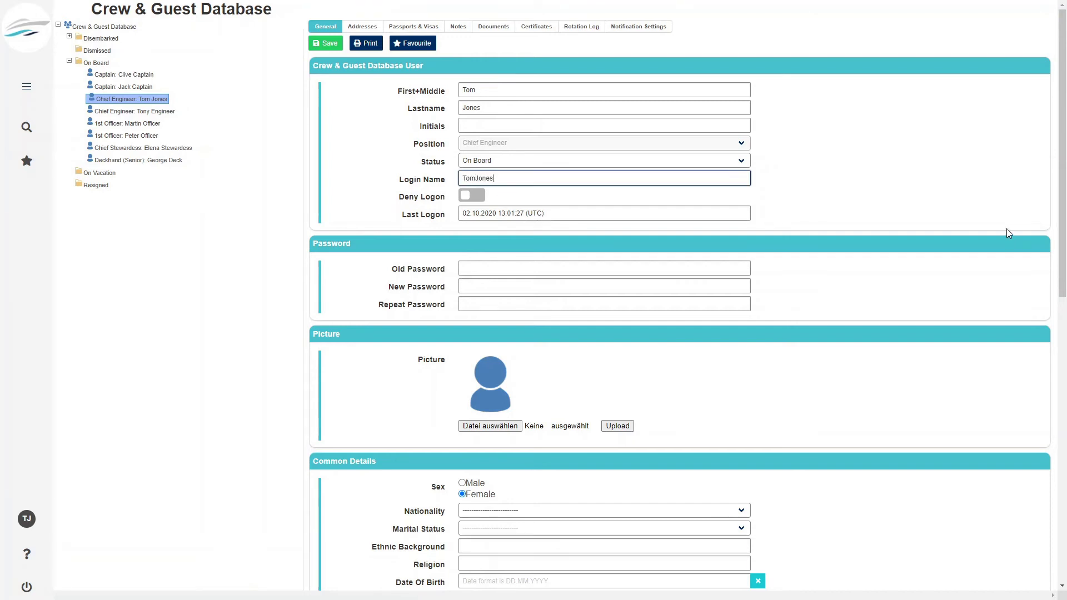
{"action": "left_click", "coordinate": [328, 46]}
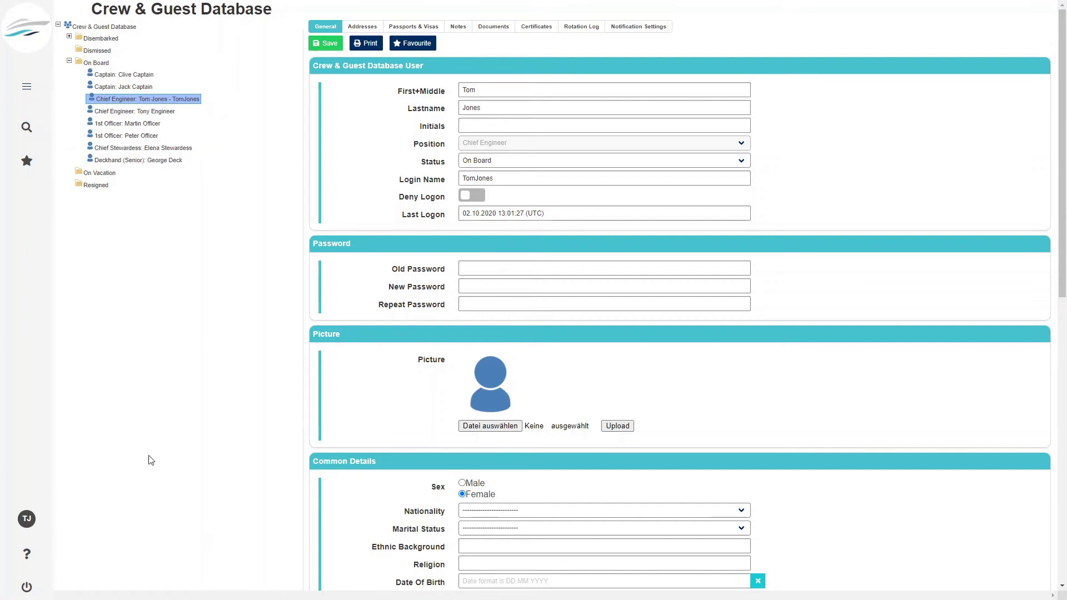
{"action": "left_click", "coordinate": [18, 23]}
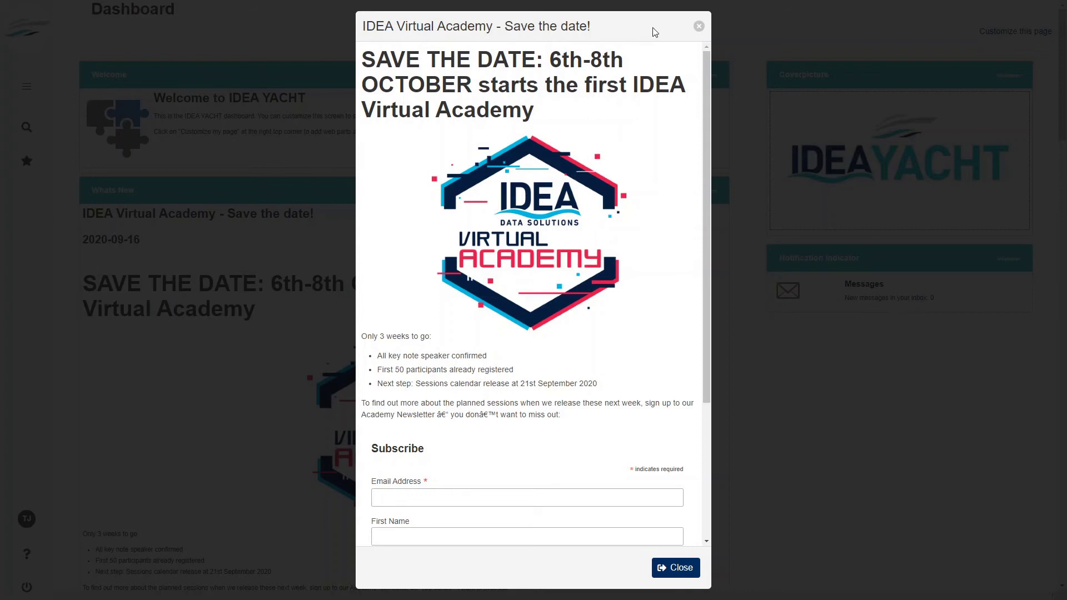
- Close the Save-the-date popup and minimize the Whats New, Modules and Welcome panels
{"action": "left_click", "coordinate": [674, 572]}
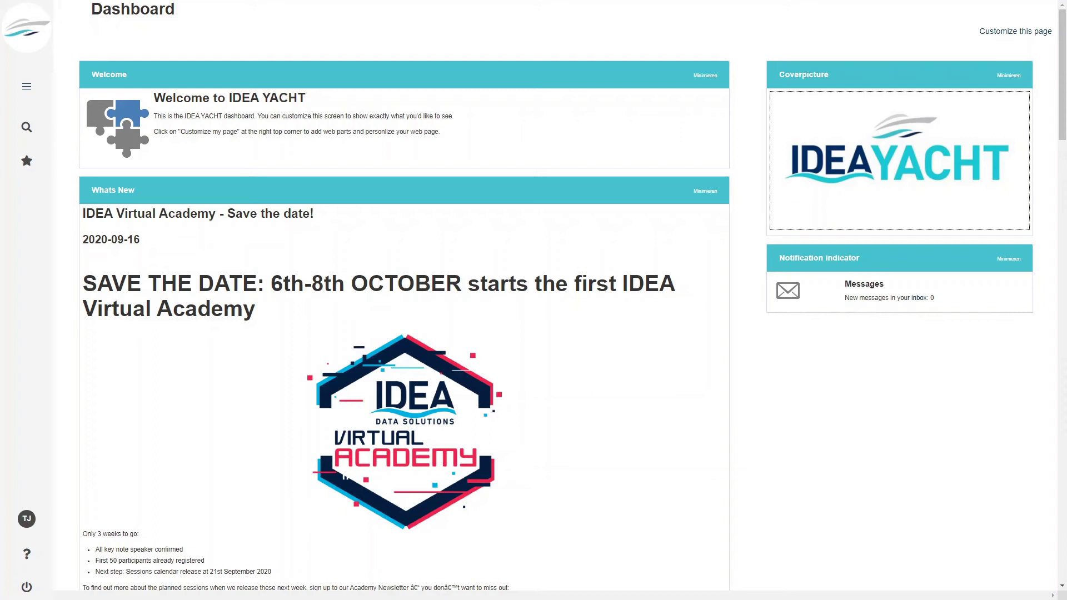
{"action": "left_click", "coordinate": [706, 192]}
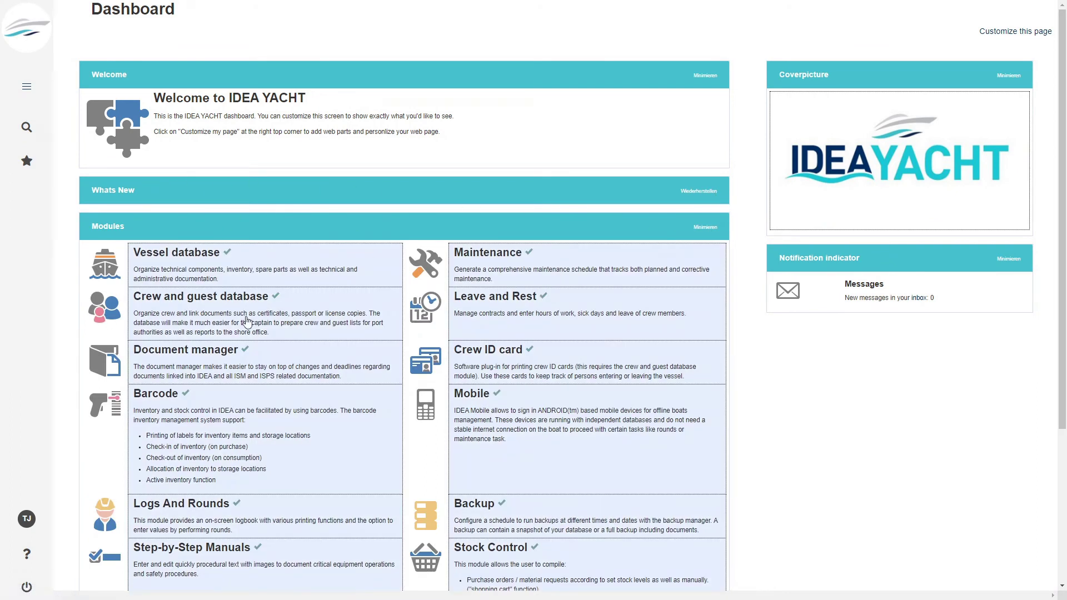
{"action": "left_click", "coordinate": [706, 227]}
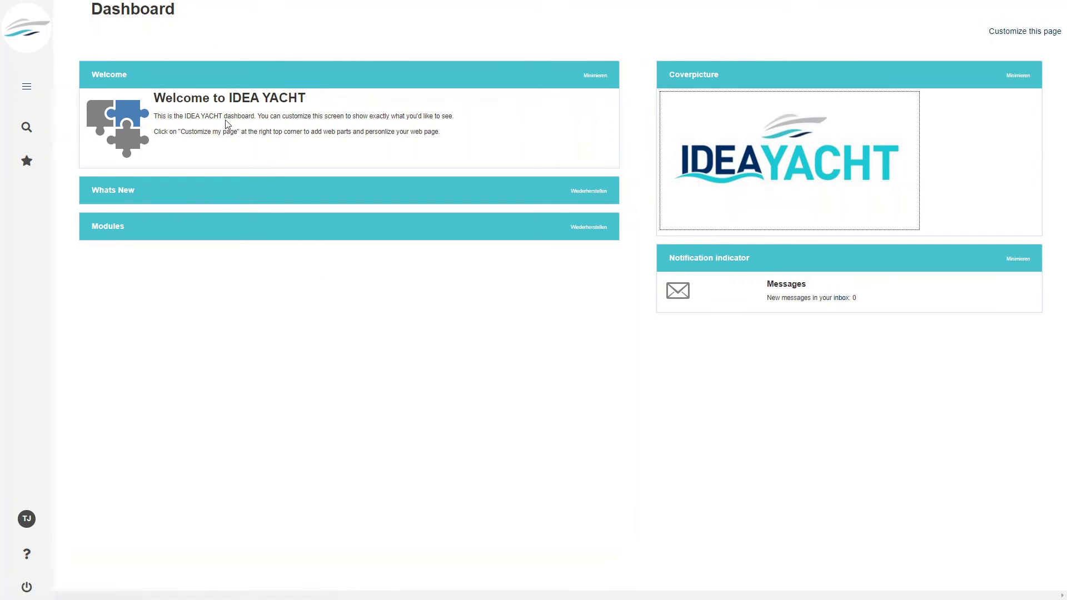
{"action": "left_click", "coordinate": [598, 77]}
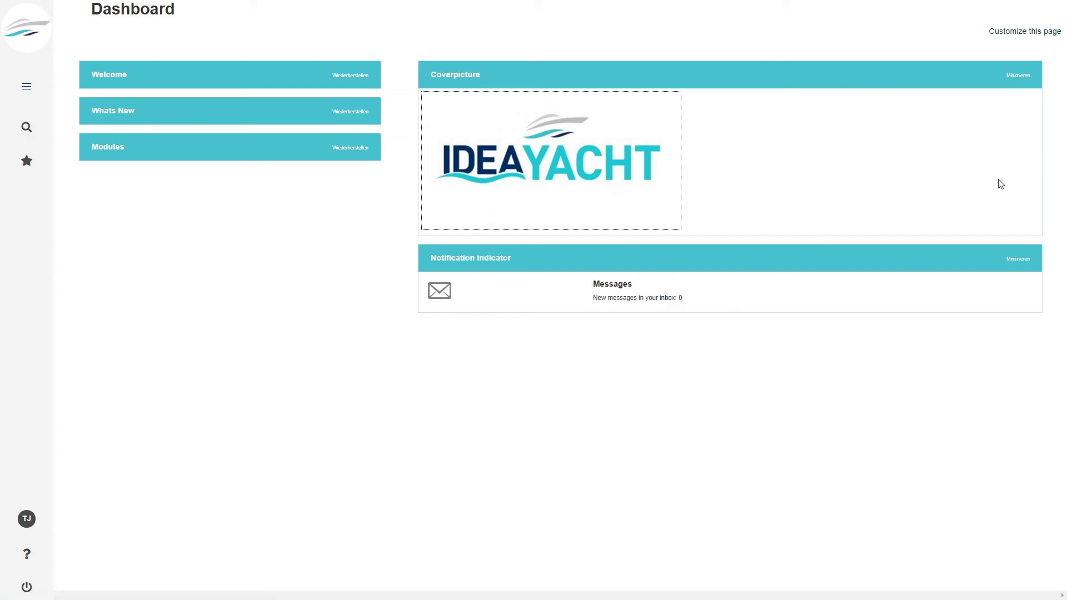
- In dashboard customization mode, delete the Welcome, What's New and Modules panels
{"action": "left_click", "coordinate": [1021, 32]}
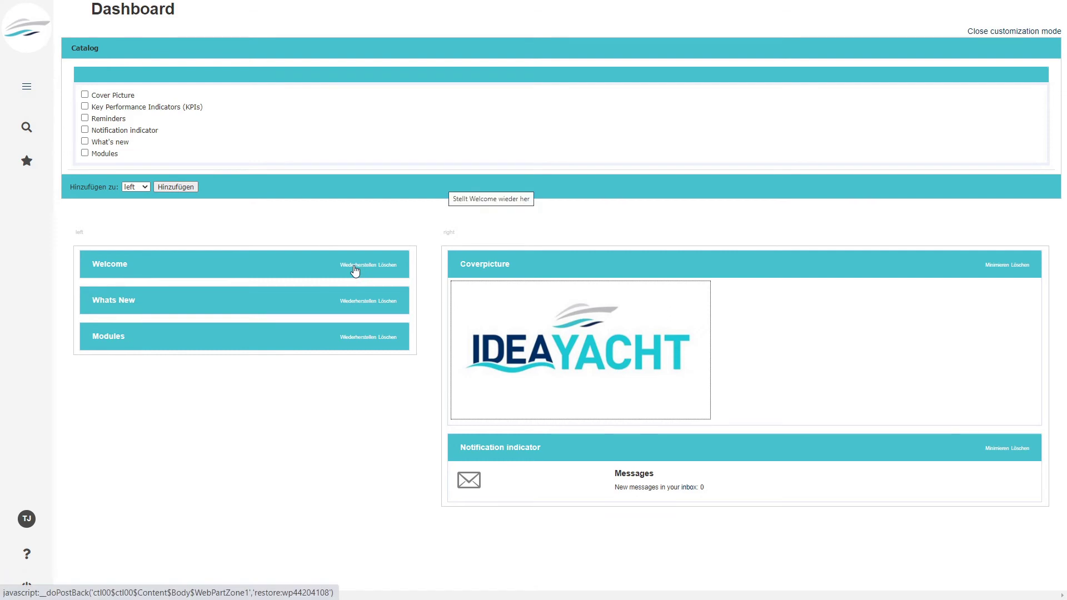
{"action": "left_click", "coordinate": [389, 267]}
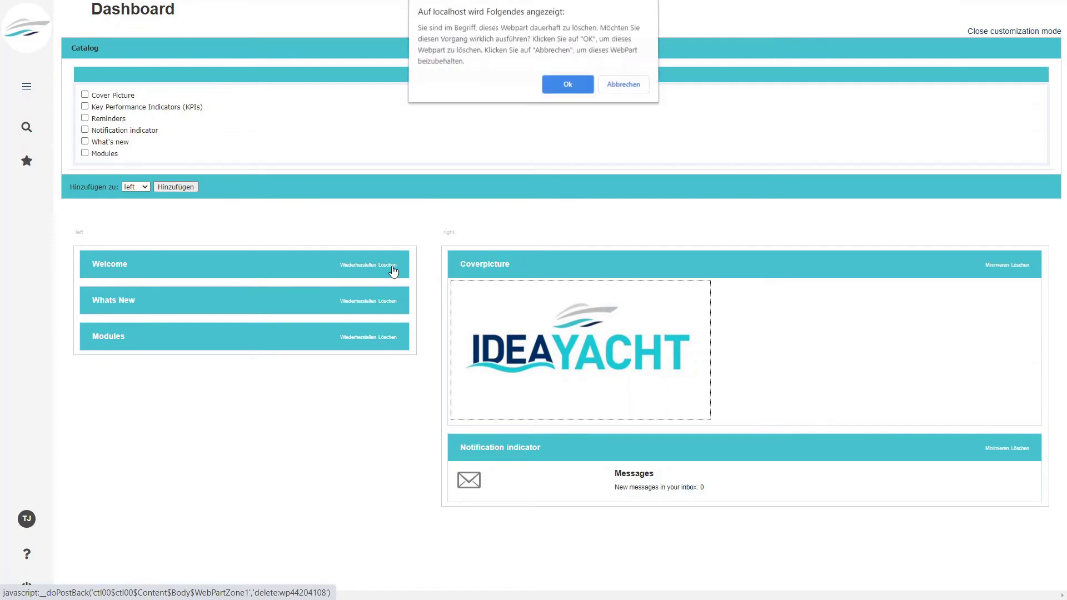
{"action": "left_click", "coordinate": [566, 86]}
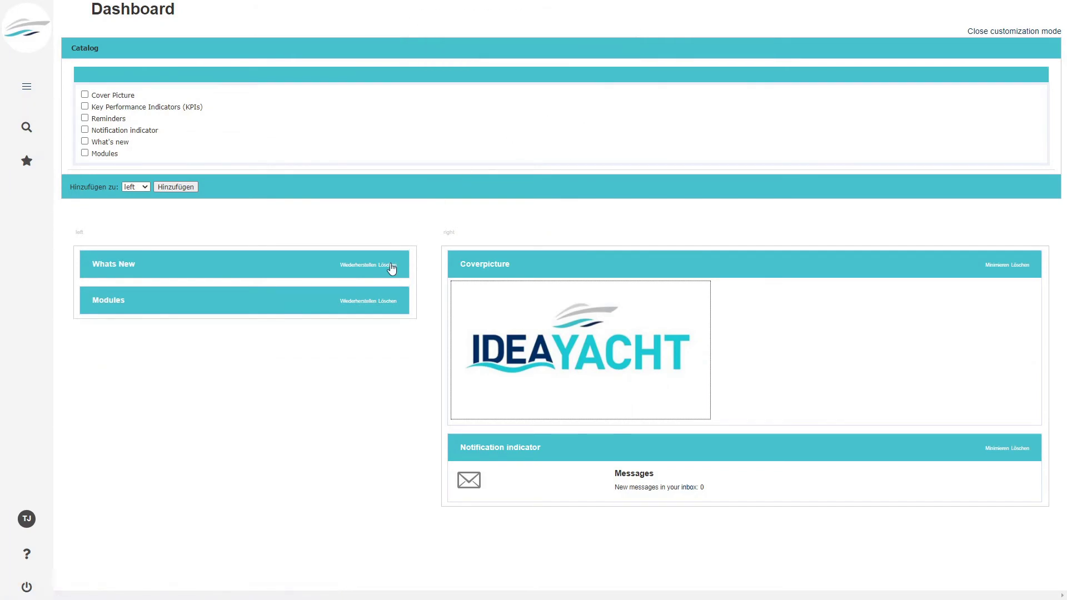
{"action": "left_click", "coordinate": [391, 267]}
{"action": "left_click", "coordinate": [565, 86]}
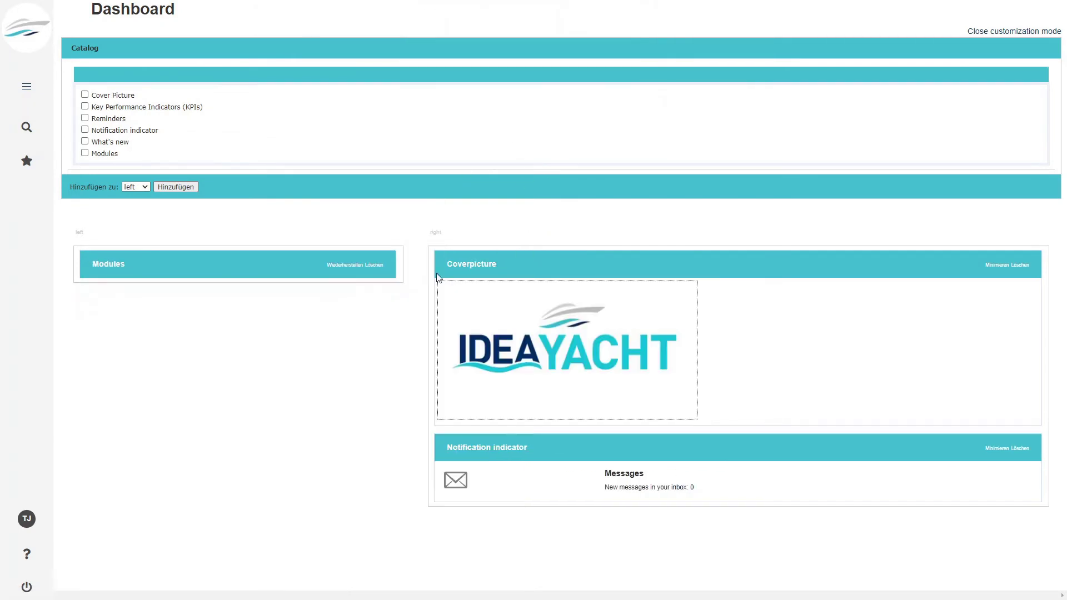
{"action": "left_click", "coordinate": [376, 261]}
{"action": "left_click", "coordinate": [575, 87]}
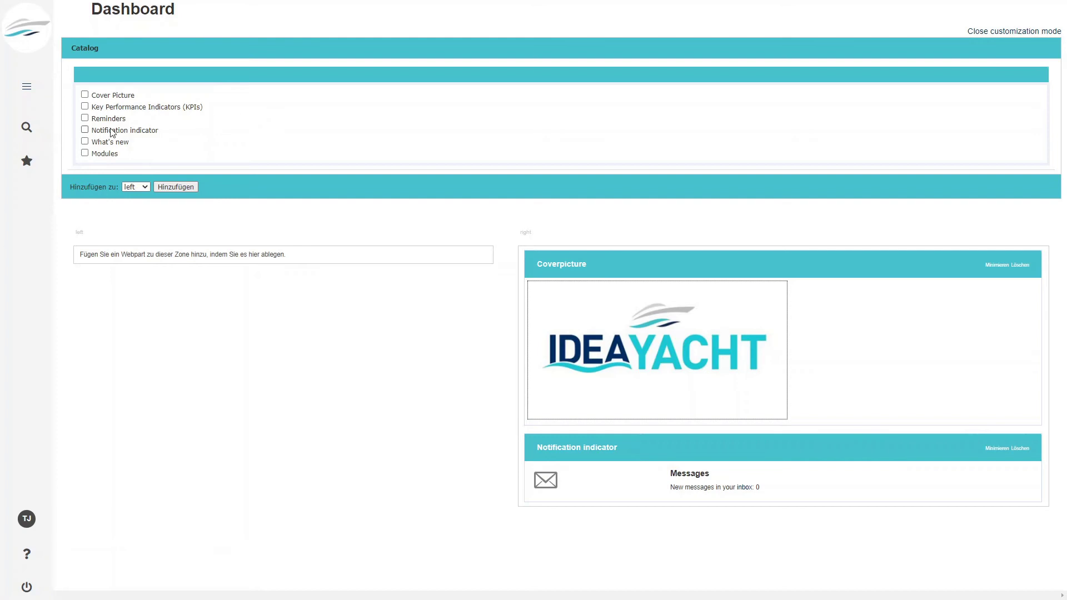
- Add the KPIs and Reminders panels to the left column and leave customization mode
{"action": "left_click", "coordinate": [85, 118]}
{"action": "left_click", "coordinate": [189, 188]}
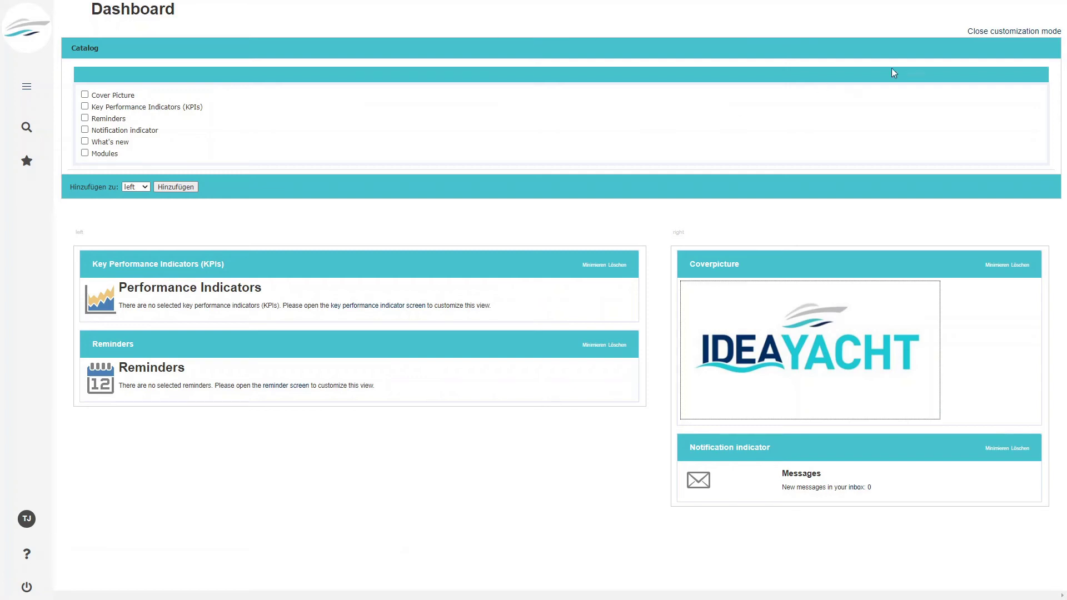
{"action": "left_click", "coordinate": [970, 33]}
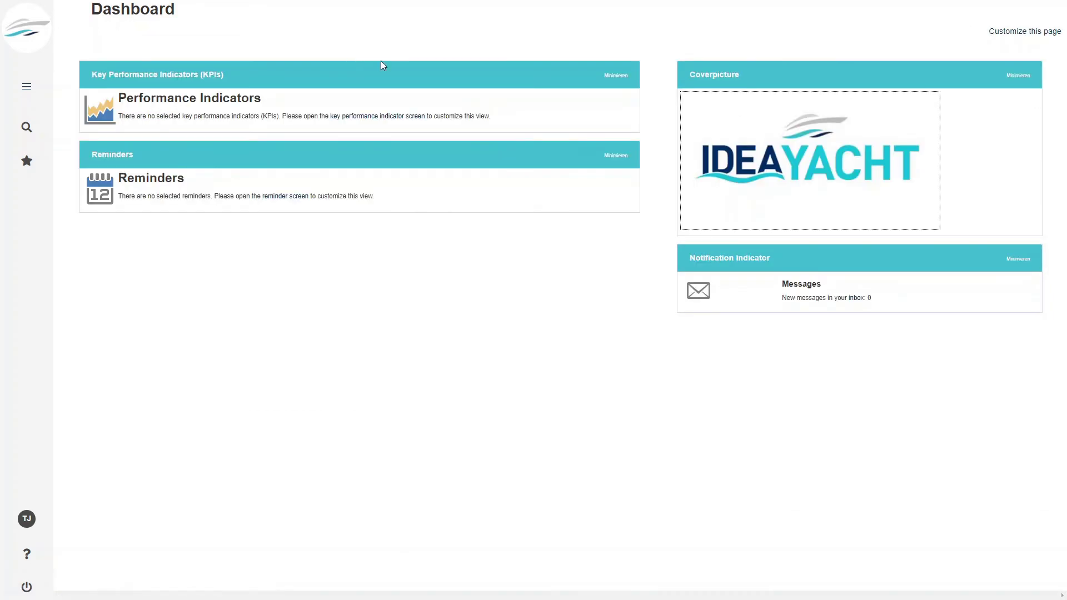
{"action": "left_click", "coordinate": [26, 86]}
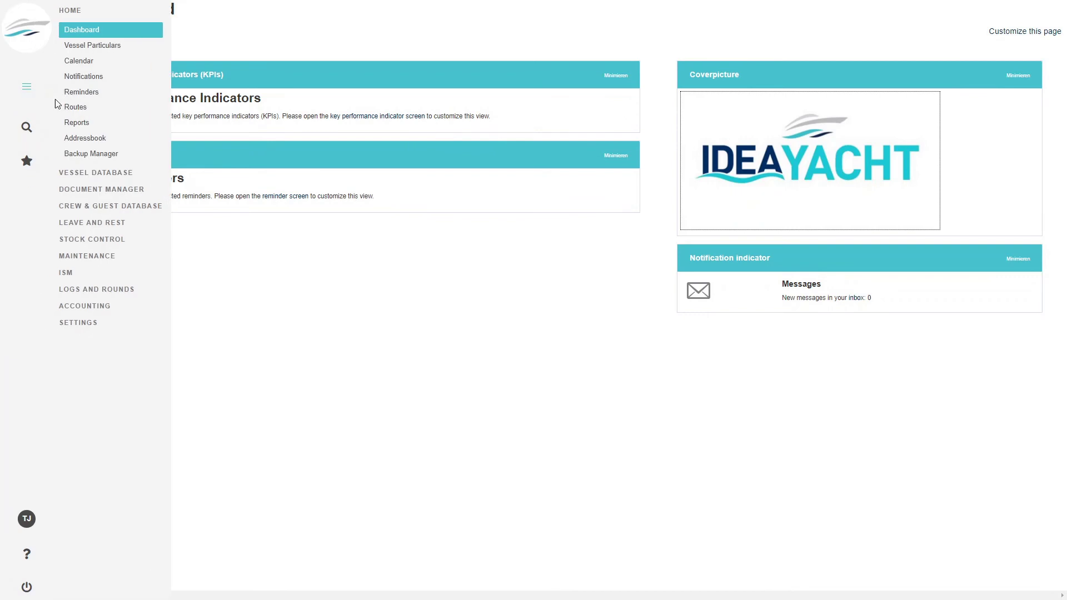
- In My KPIs, show Critical and Non Critical Maintenance Tasks Overdue on the homescreen, then return to Dashboard
{"action": "left_click", "coordinate": [79, 322]}
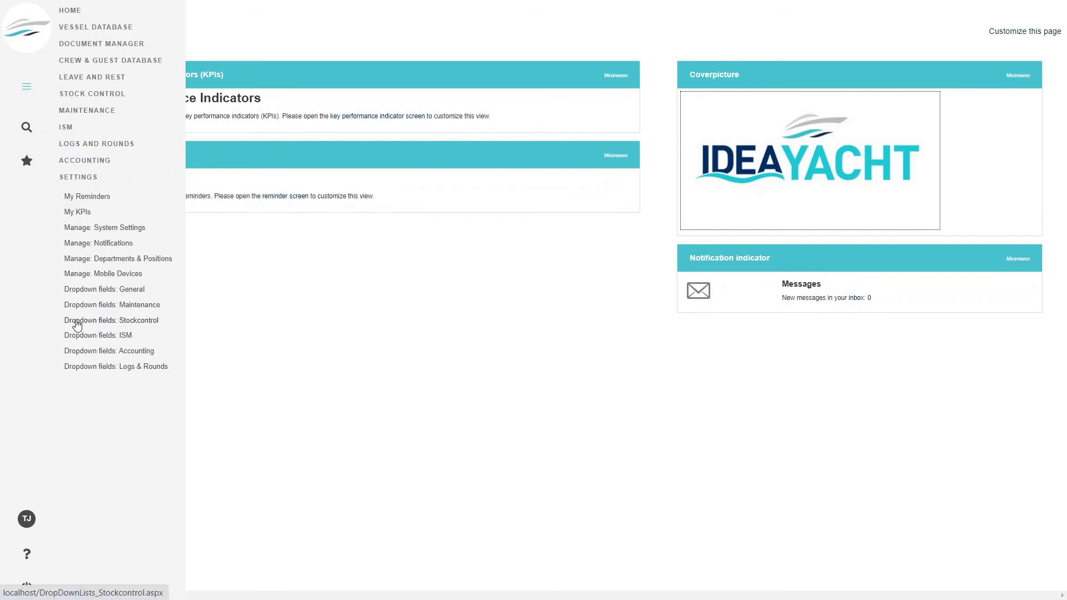
{"action": "left_click", "coordinate": [79, 213]}
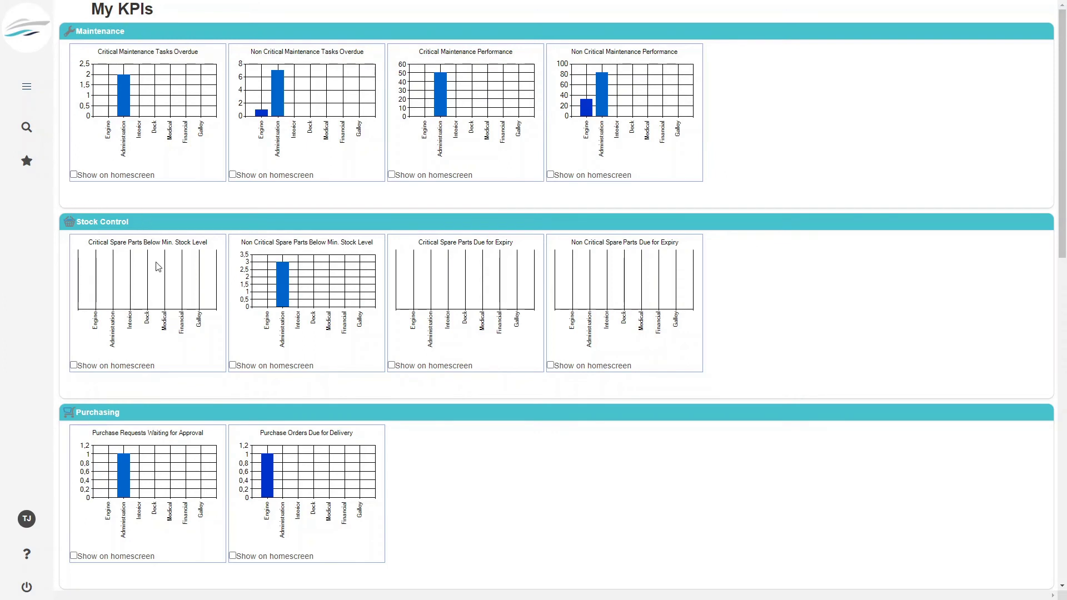
{"action": "scroll", "coordinate": [210, 441], "scroll_direction": "down", "scroll_amount": 6}
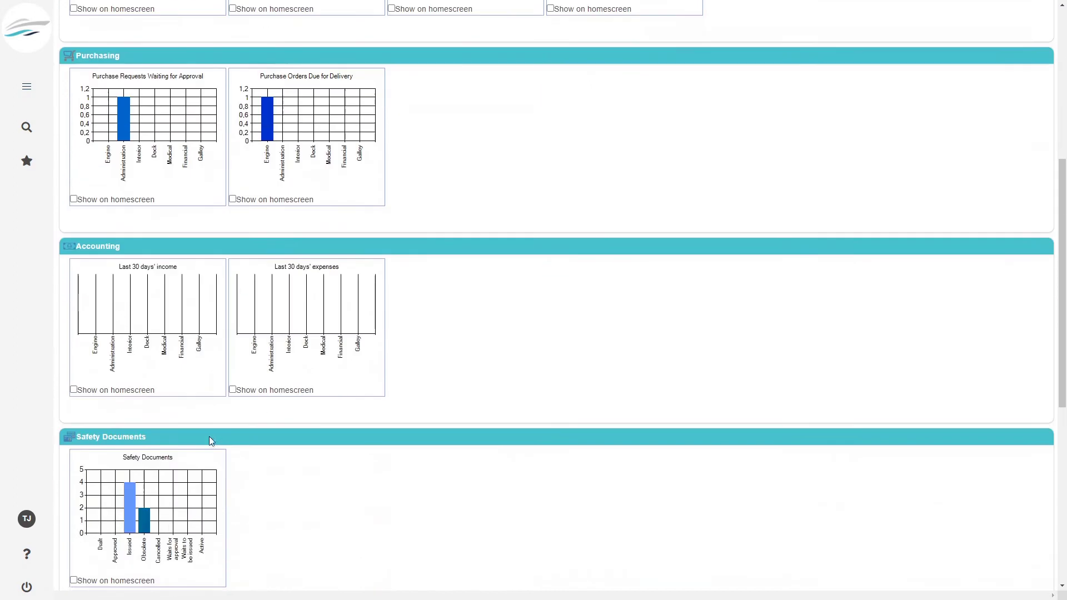
{"action": "scroll", "coordinate": [226, 462], "scroll_direction": "up", "scroll_amount": 8}
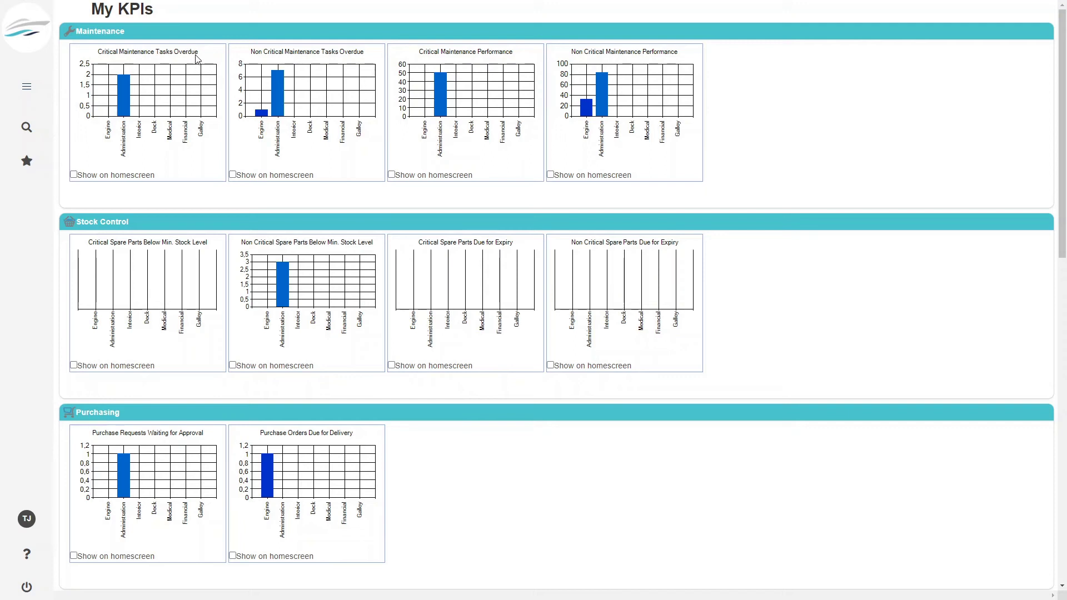
{"action": "left_click", "coordinate": [74, 174]}
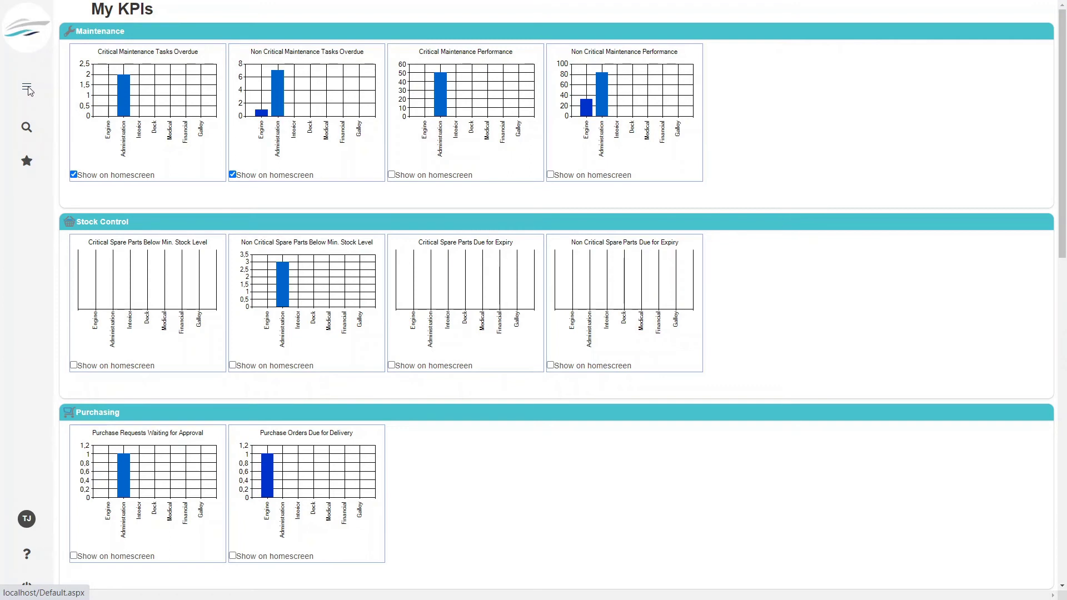
{"action": "left_click", "coordinate": [25, 31]}
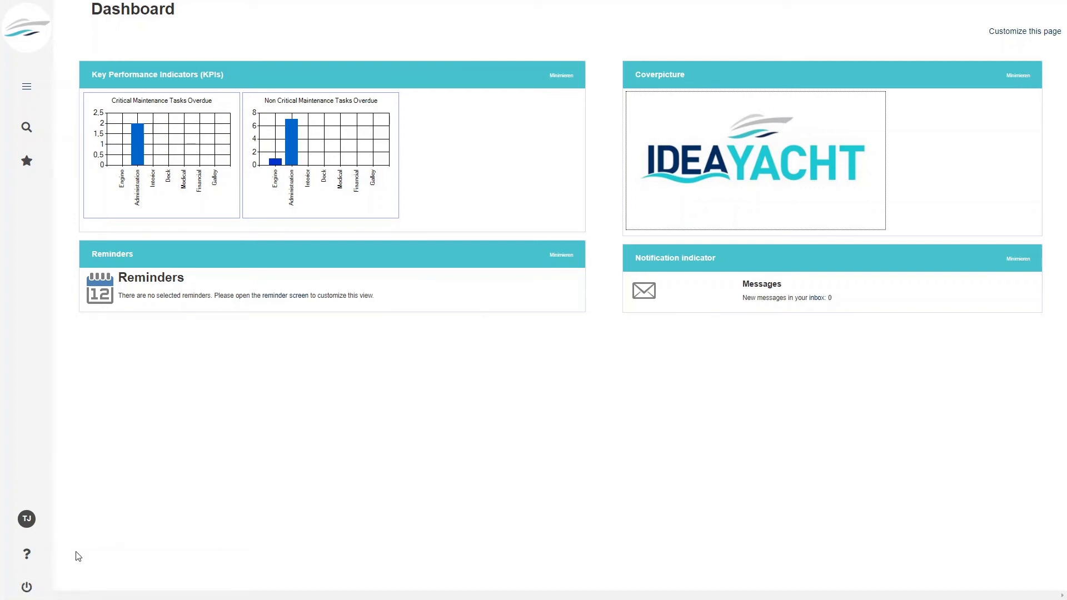
- Log out, log back in as the Superintendent administrator, and open Settings > Manage: Reminders
{"action": "left_click", "coordinate": [27, 589]}
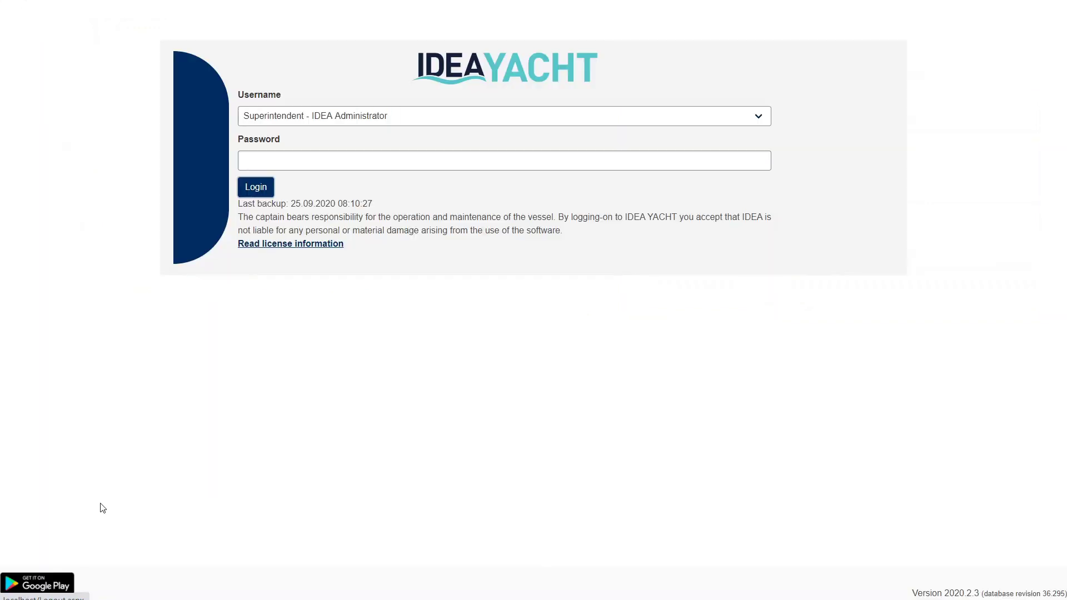
{"action": "left_click", "coordinate": [268, 195]}
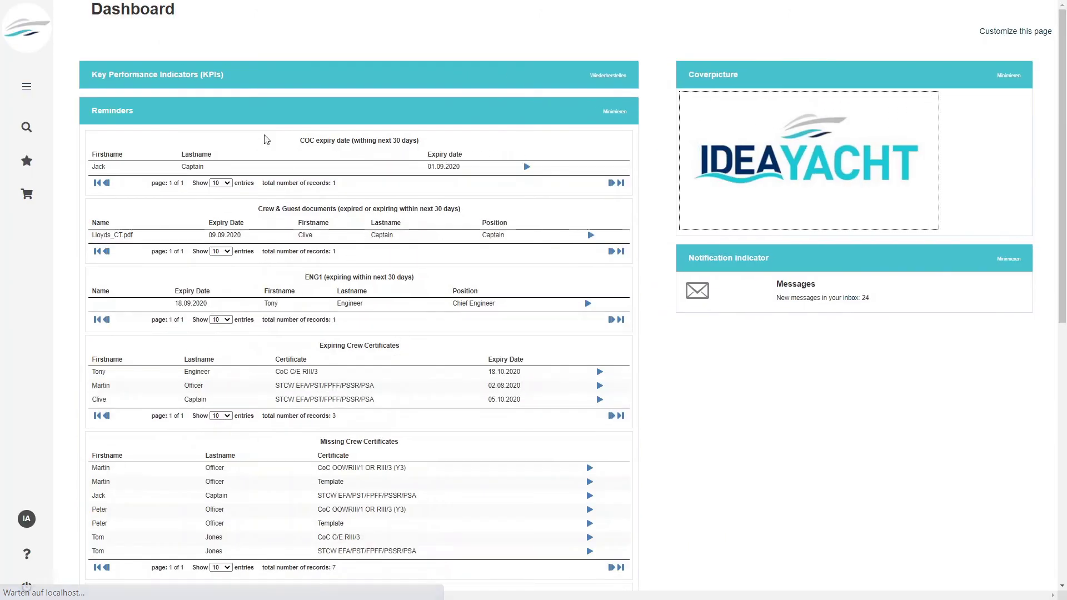
{"action": "left_click", "coordinate": [27, 84]}
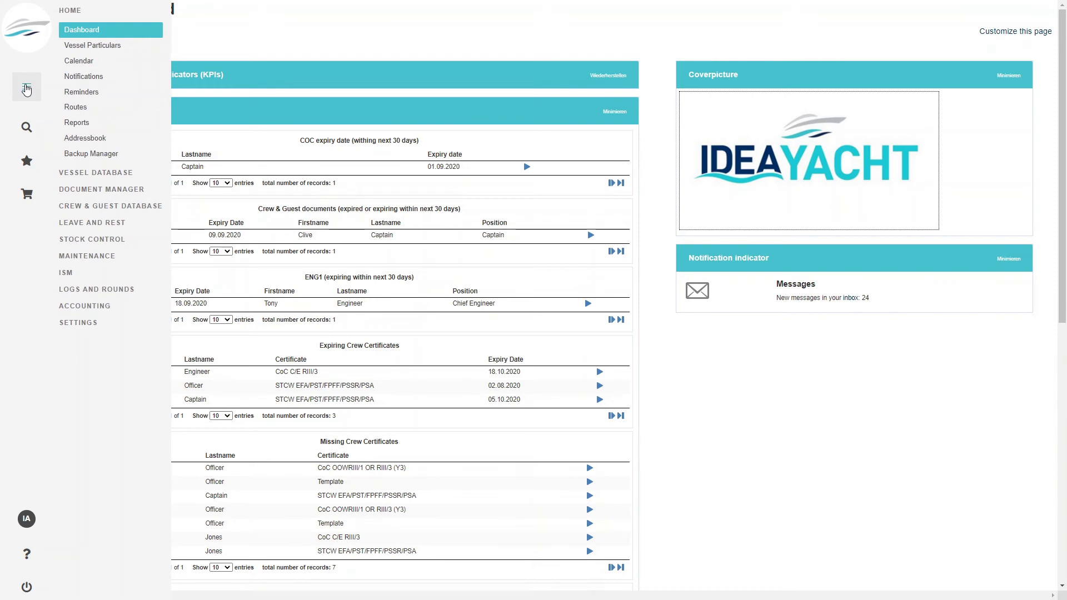
{"action": "left_click", "coordinate": [83, 324]}
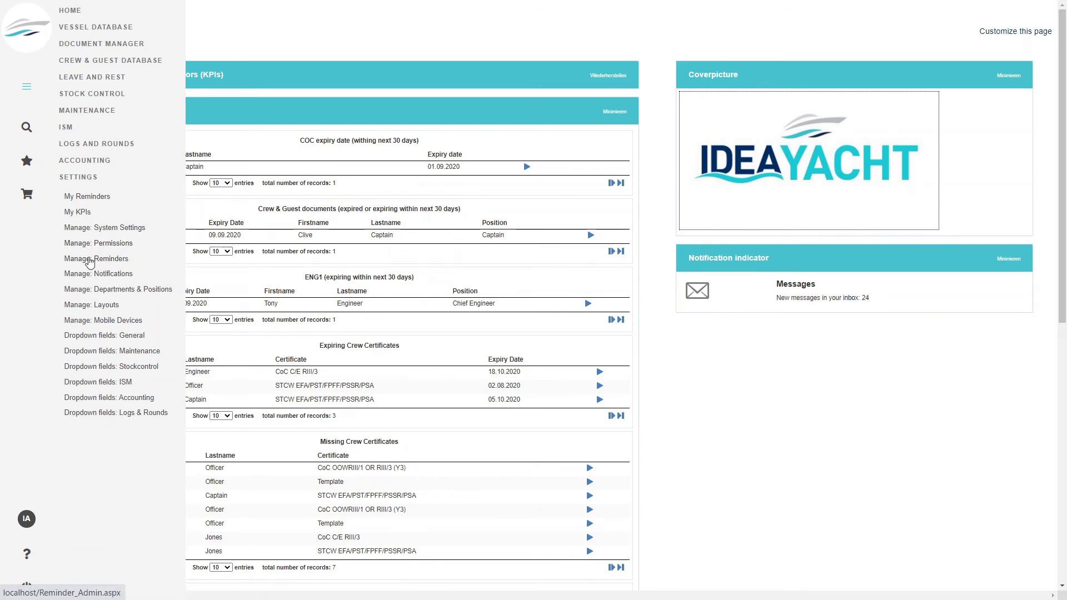
{"action": "left_click", "coordinate": [90, 259]}
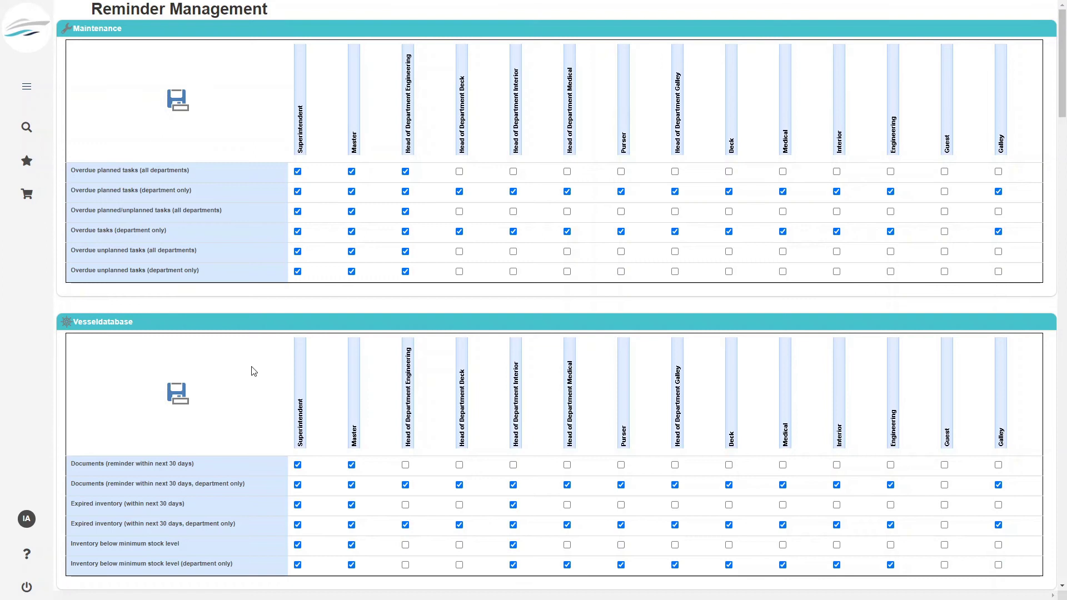
- Grant Head of Department Engineering all Vesseldatabase reminders (documents, expired inventory, low stock, remaining inventory), save, and log out
{"action": "scroll", "coordinate": [223, 388], "scroll_direction": "down", "scroll_amount": 3}
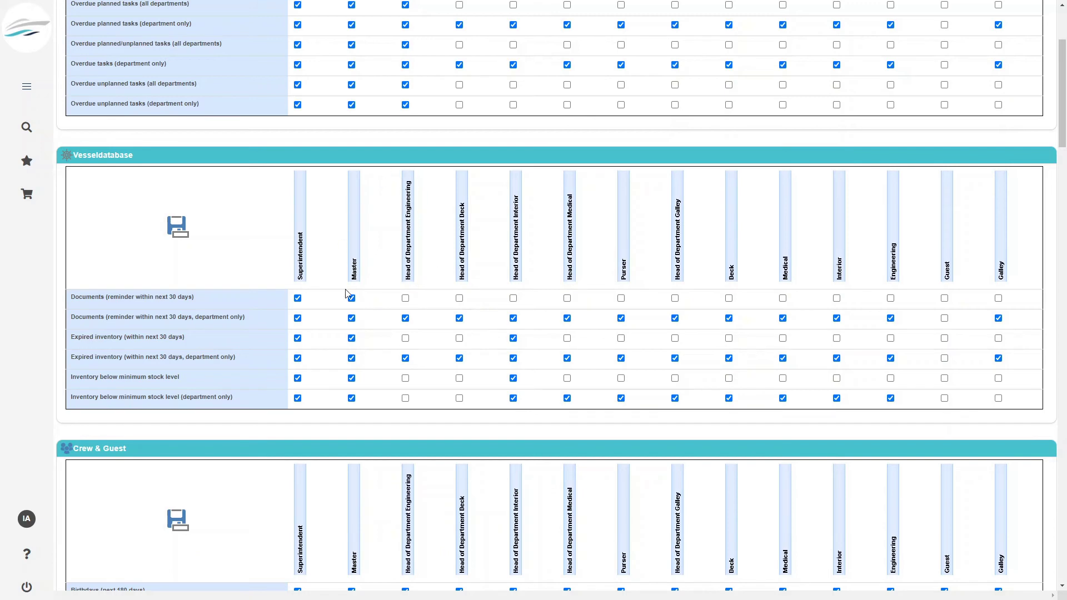
{"action": "left_click", "coordinate": [406, 299]}
{"action": "left_click", "coordinate": [405, 338]}
{"action": "left_click", "coordinate": [405, 378]}
{"action": "left_click", "coordinate": [405, 398]}
{"action": "left_click", "coordinate": [177, 227]}
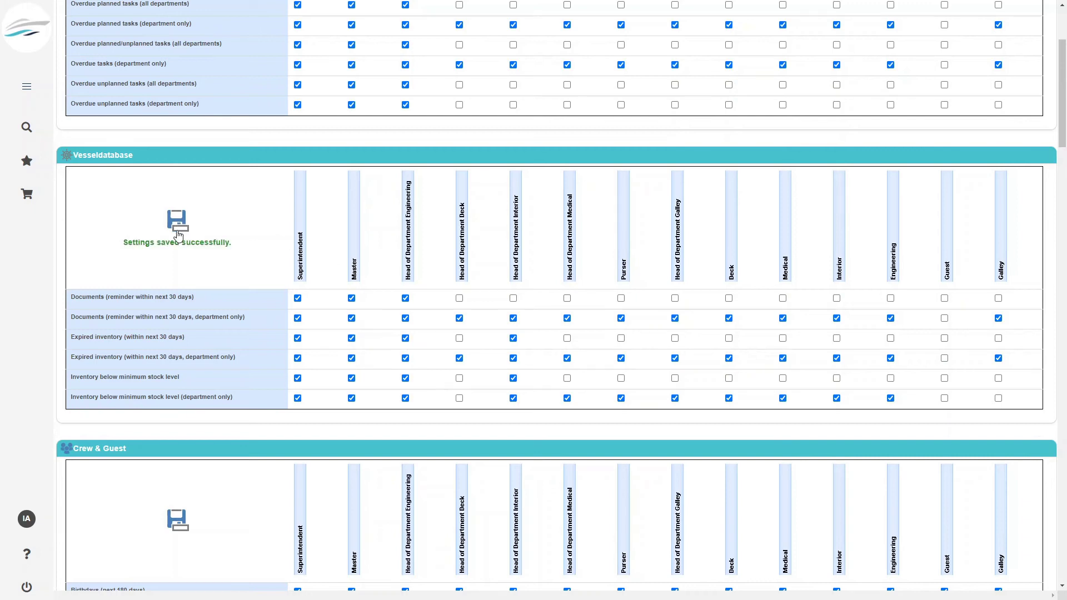
{"action": "scroll", "coordinate": [567, 404], "scroll_direction": "up", "scroll_amount": 3}
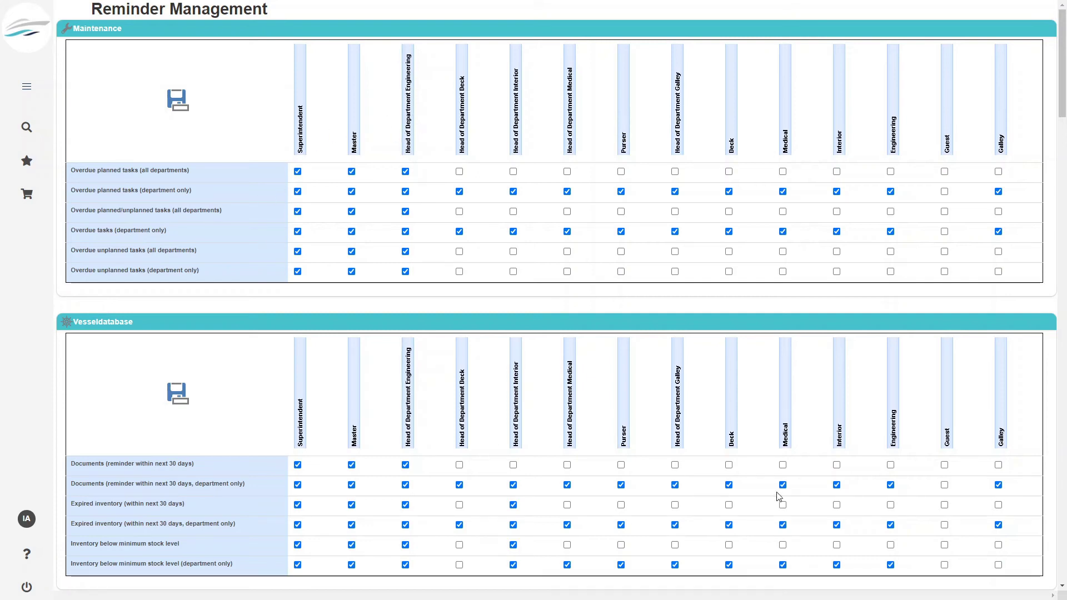
{"action": "left_click", "coordinate": [26, 588]}
- Log in as Chief Engineer with the account password and open Settings > My Reminders
{"action": "left_click", "coordinate": [336, 121]}
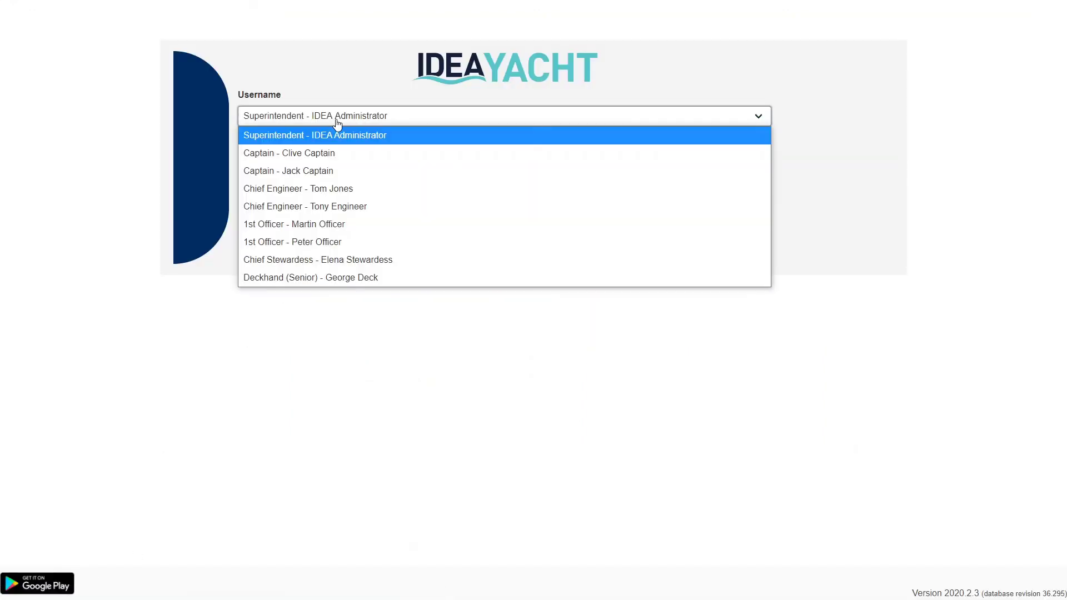
{"action": "left_click", "coordinate": [341, 188]}
{"action": "left_click", "coordinate": [270, 162]}
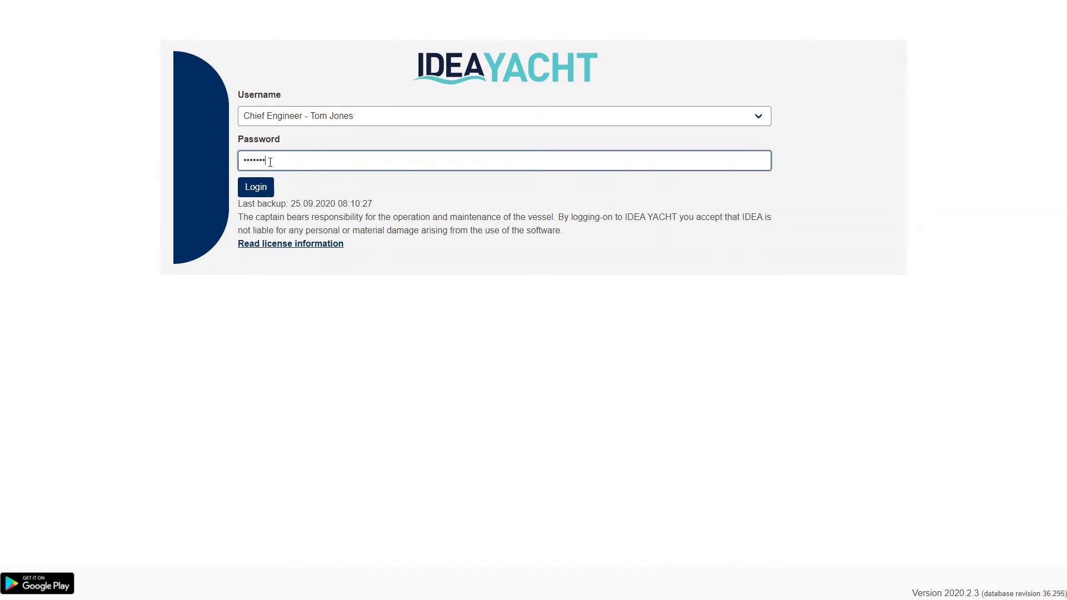
{"action": "left_click", "coordinate": [259, 188]}
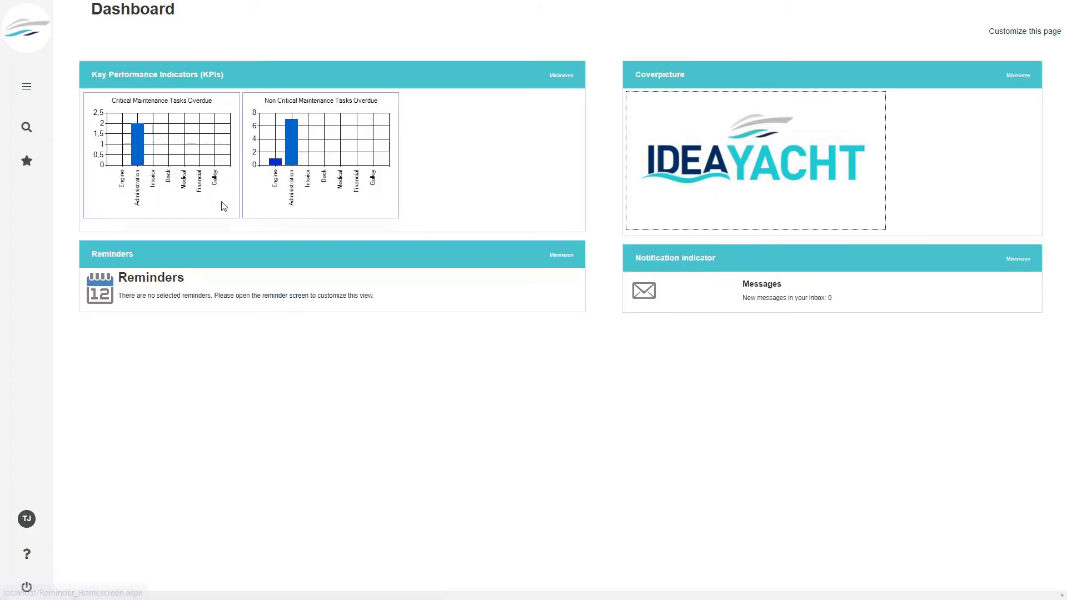
{"action": "left_click", "coordinate": [26, 85]}
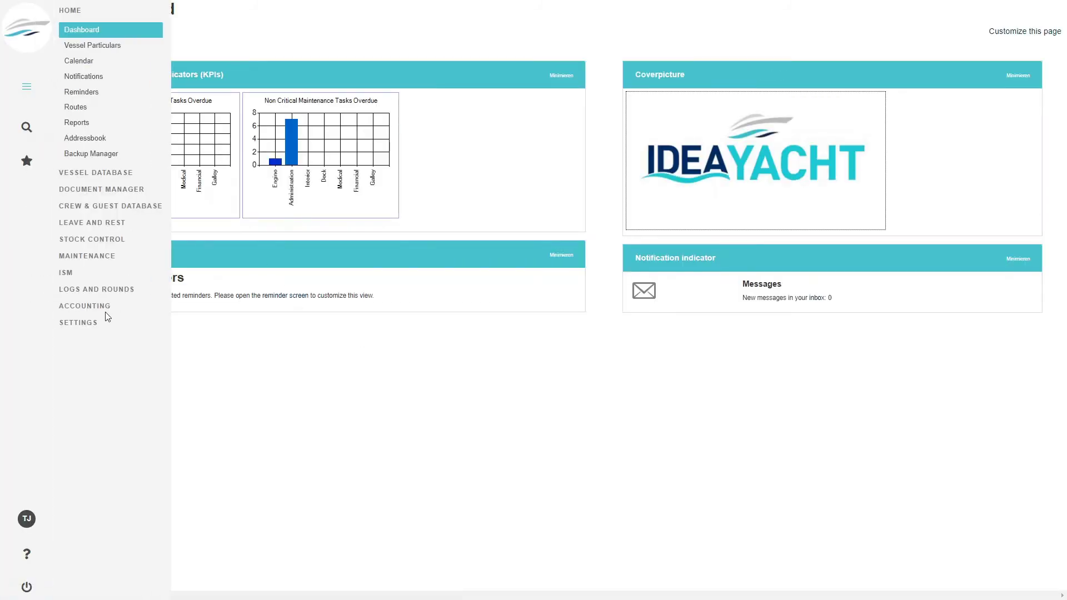
{"action": "left_click", "coordinate": [76, 322]}
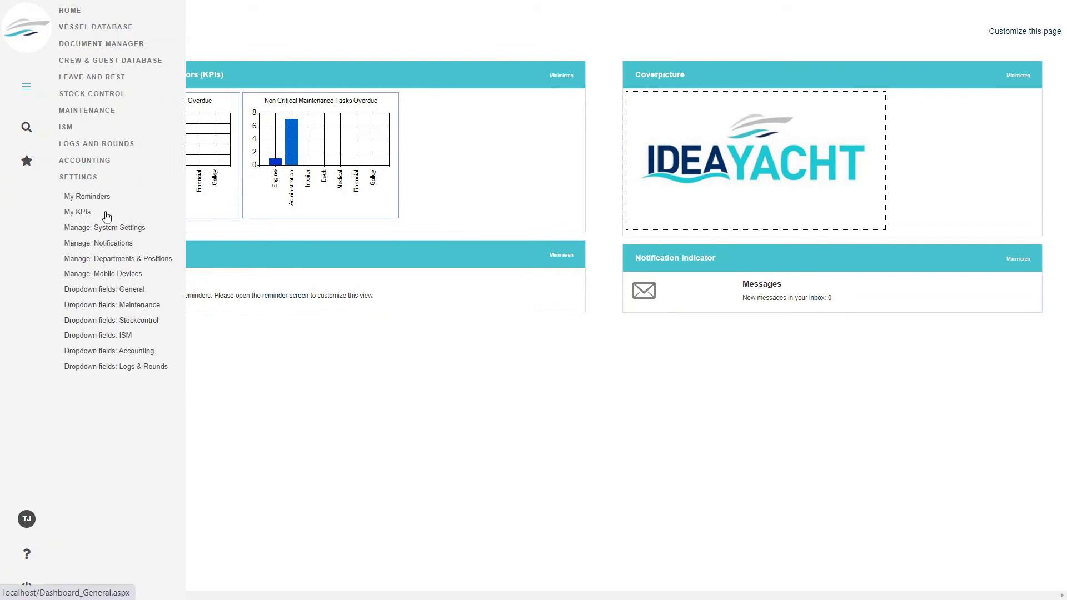
{"action": "left_click", "coordinate": [92, 197]}
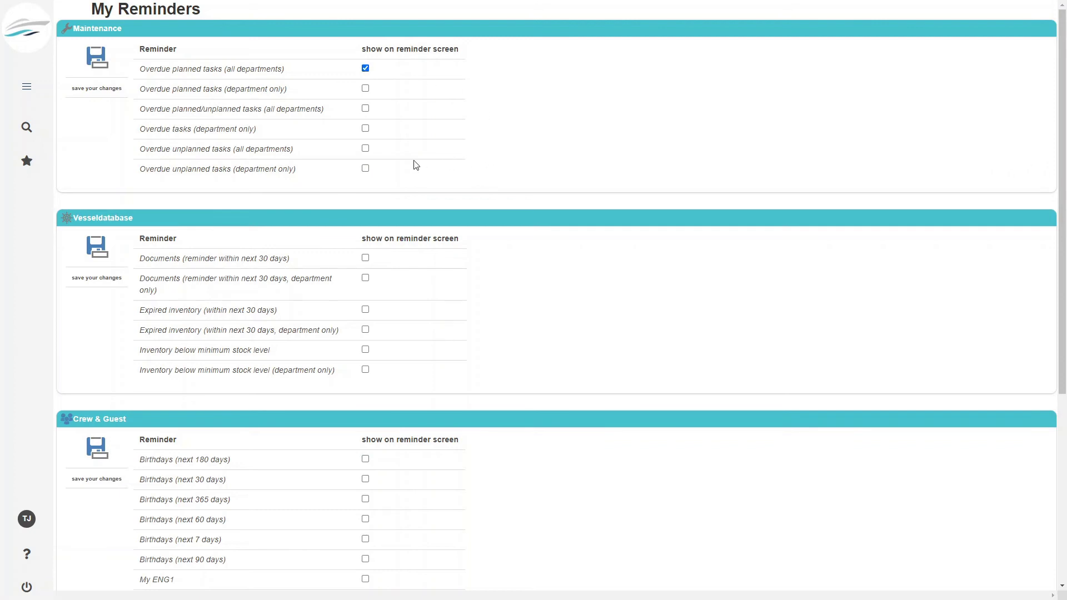
- Enable overdue unplanned task reminders from all departments, save, and review the Dashboard's overdue tasks
{"action": "left_click", "coordinate": [365, 149]}
{"action": "left_click", "coordinate": [97, 64]}
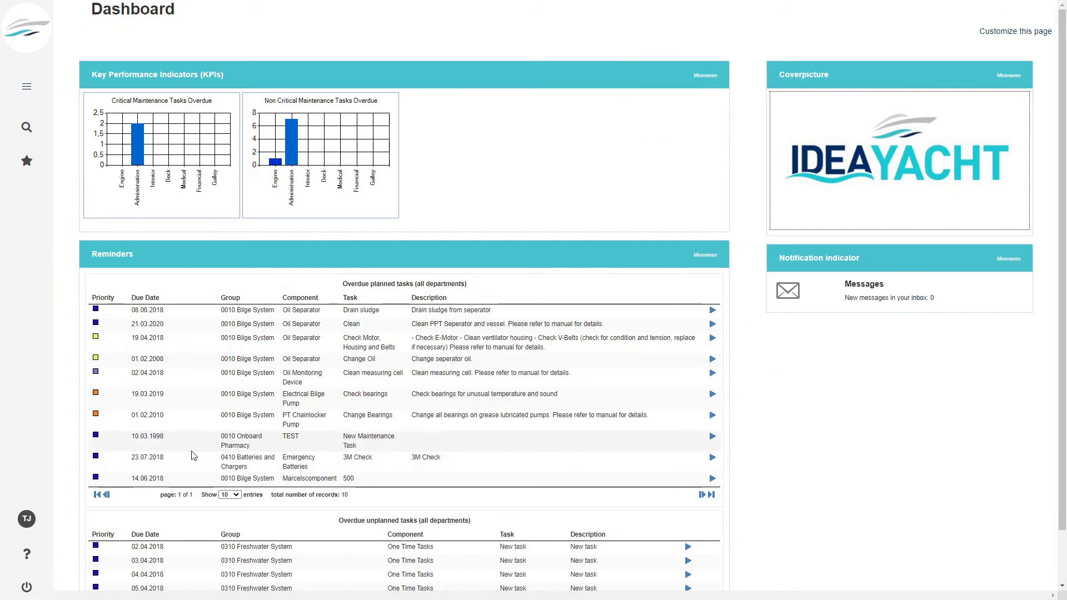
{"action": "scroll", "coordinate": [356, 457], "scroll_direction": "down", "scroll_amount": 2}
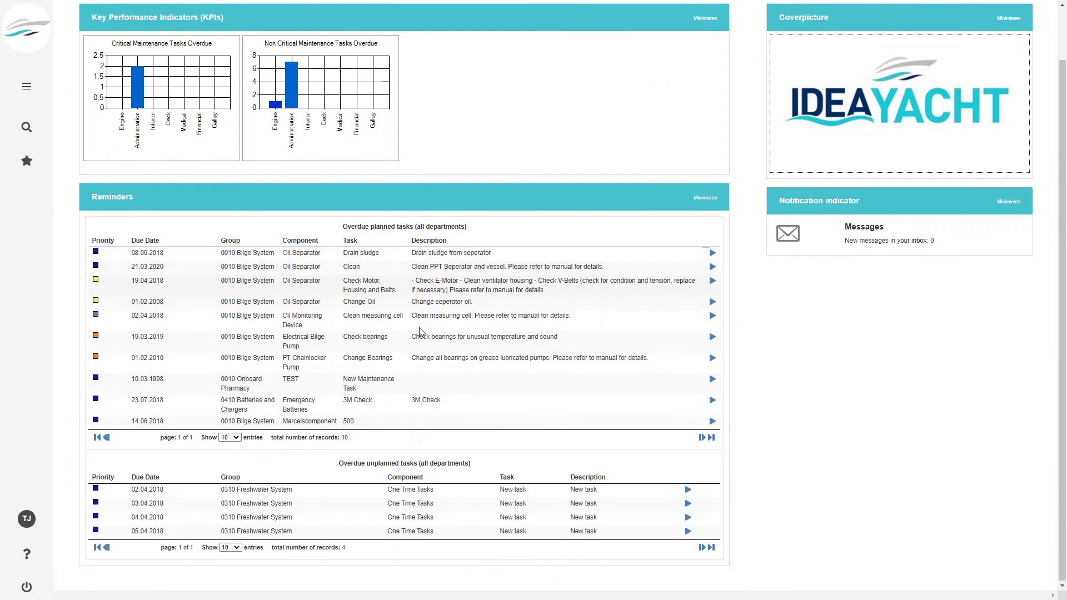
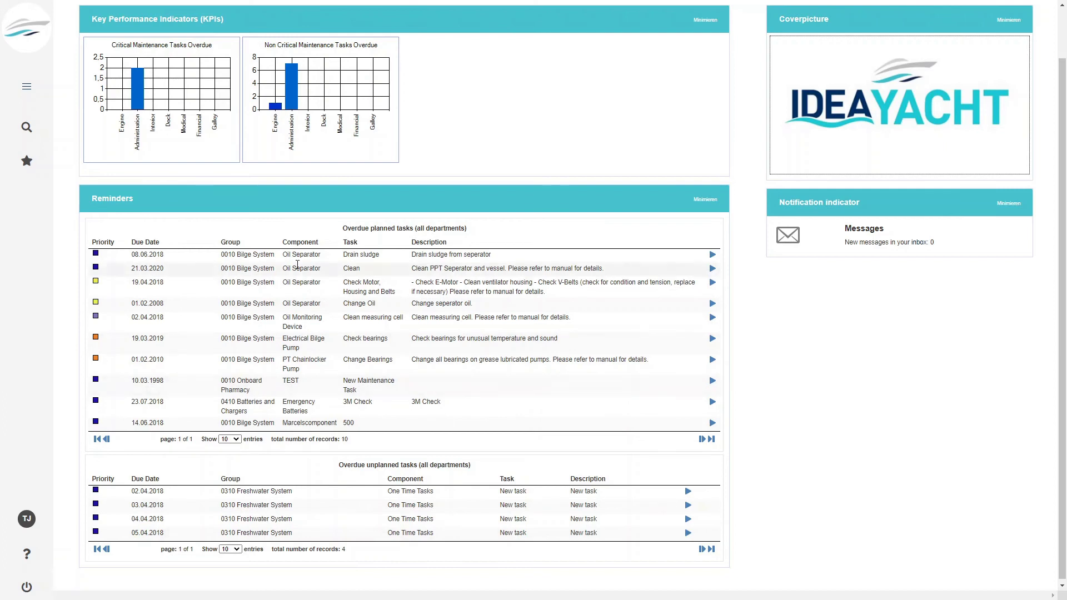
- Check the empty Home > Notifications inbox, then log out
{"action": "left_click", "coordinate": [30, 89]}
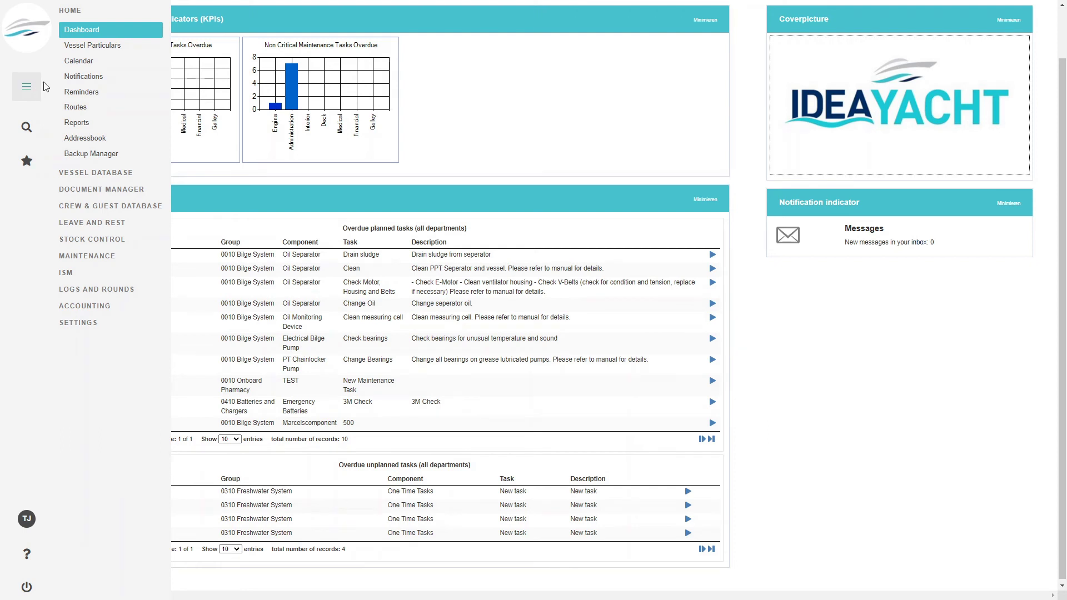
{"action": "left_click", "coordinate": [94, 81]}
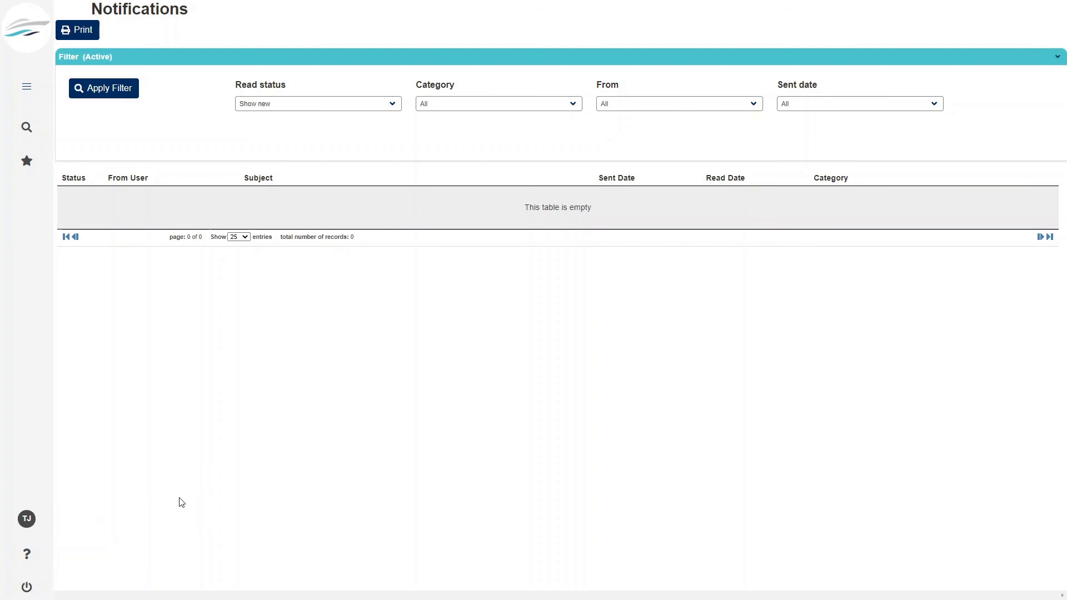
{"action": "left_click", "coordinate": [27, 588]}
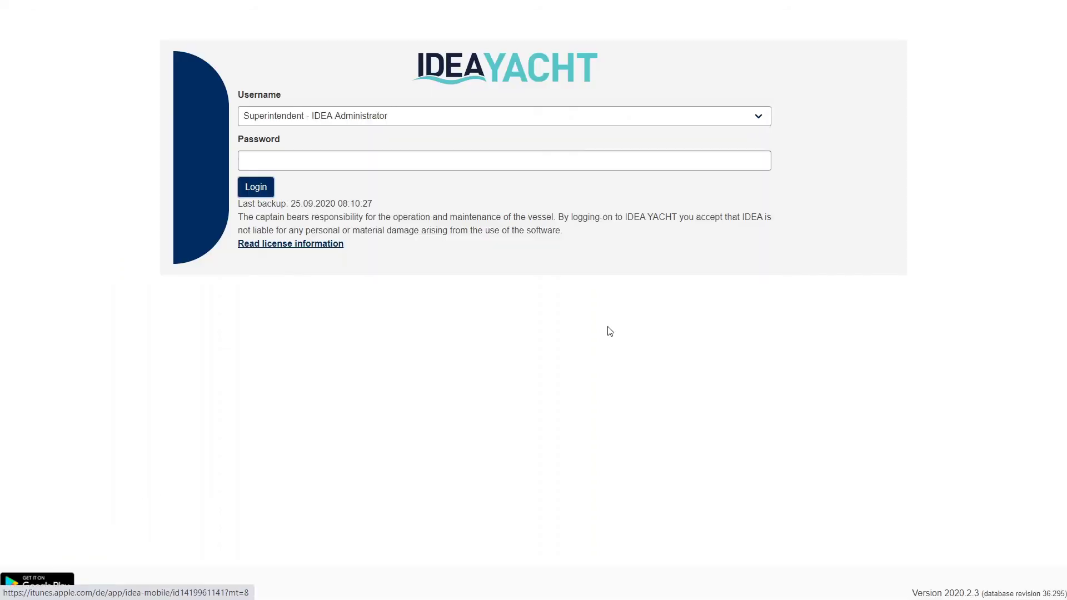
- Sign back in as the administrator and open Settings > Manage: Notifications
{"action": "left_click", "coordinate": [265, 191]}
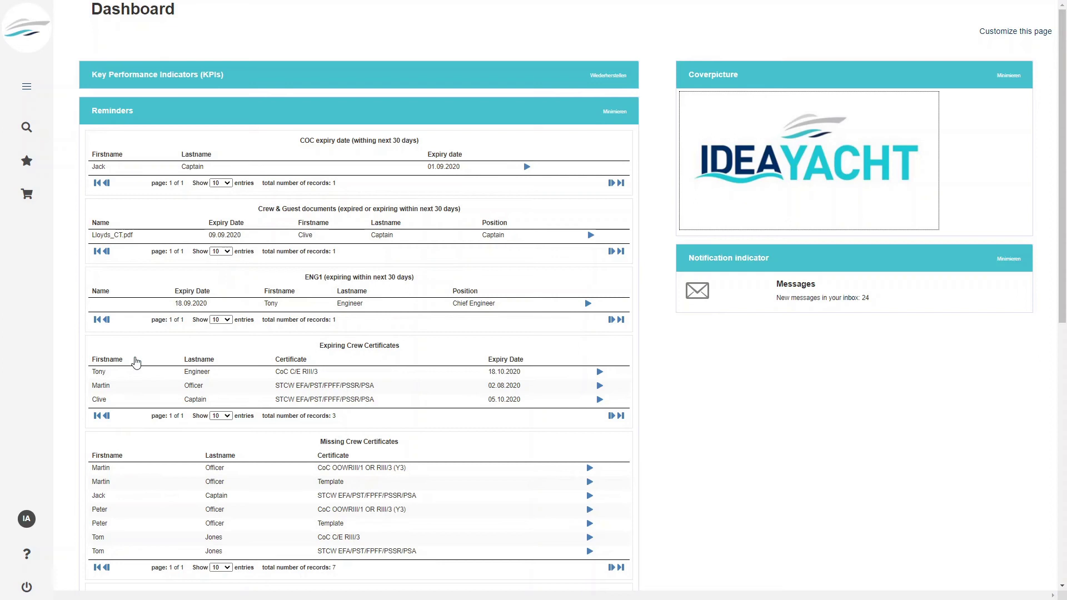
{"action": "left_click", "coordinate": [27, 86]}
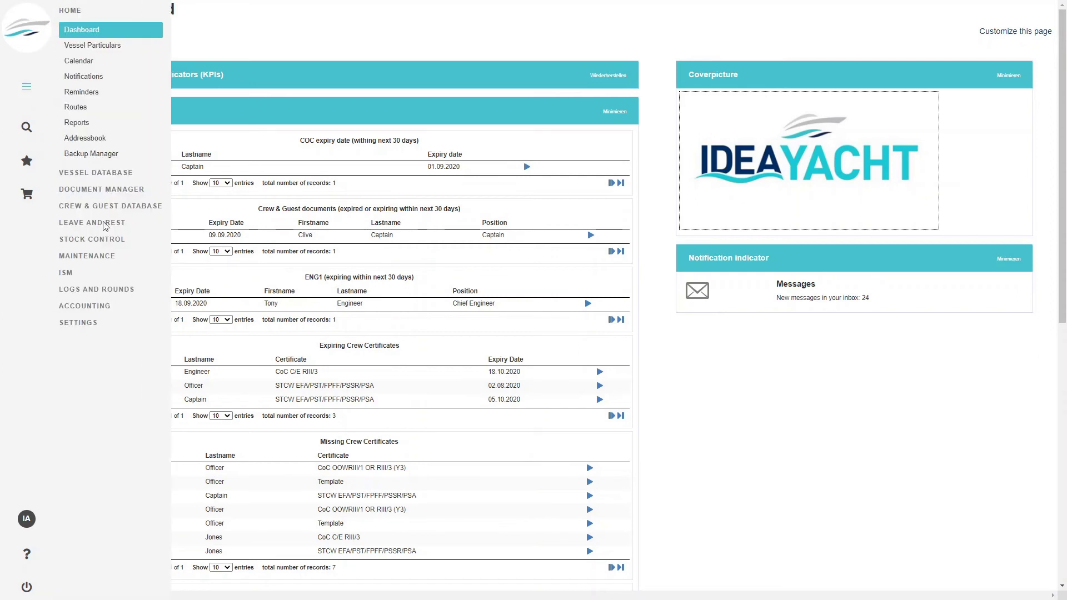
{"action": "left_click", "coordinate": [94, 325]}
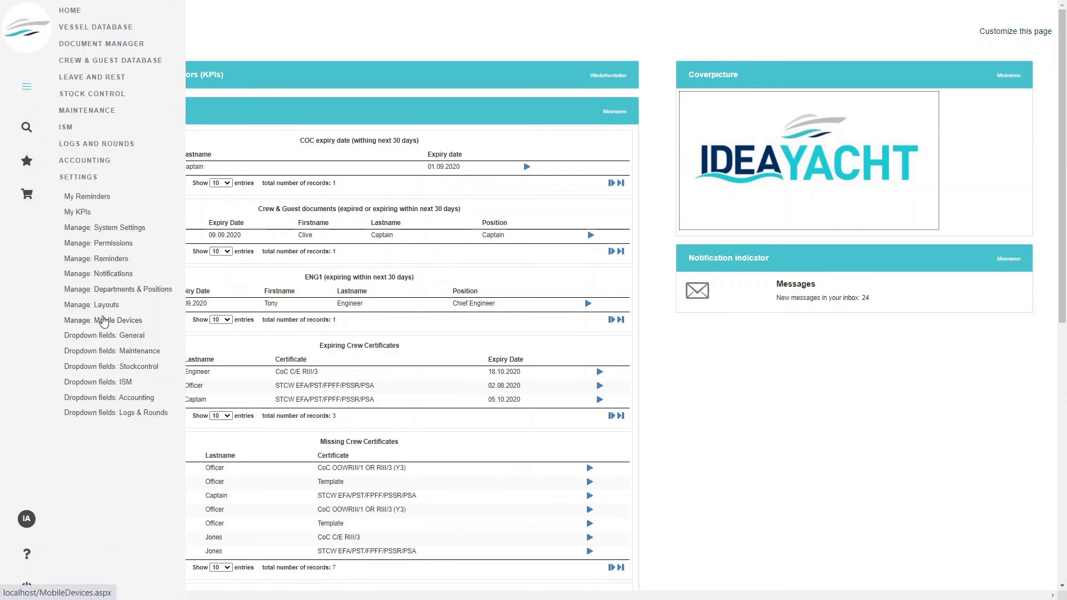
{"action": "left_click", "coordinate": [123, 277]}
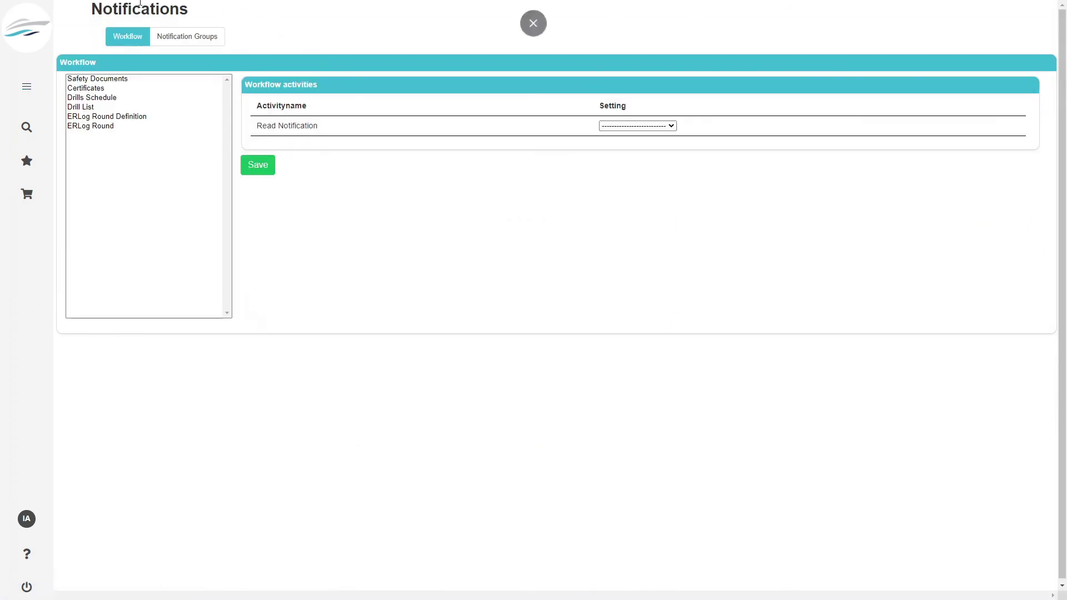
- Create a notification group named 'Approved documents for Safety documents'
{"action": "left_click", "coordinate": [190, 46]}
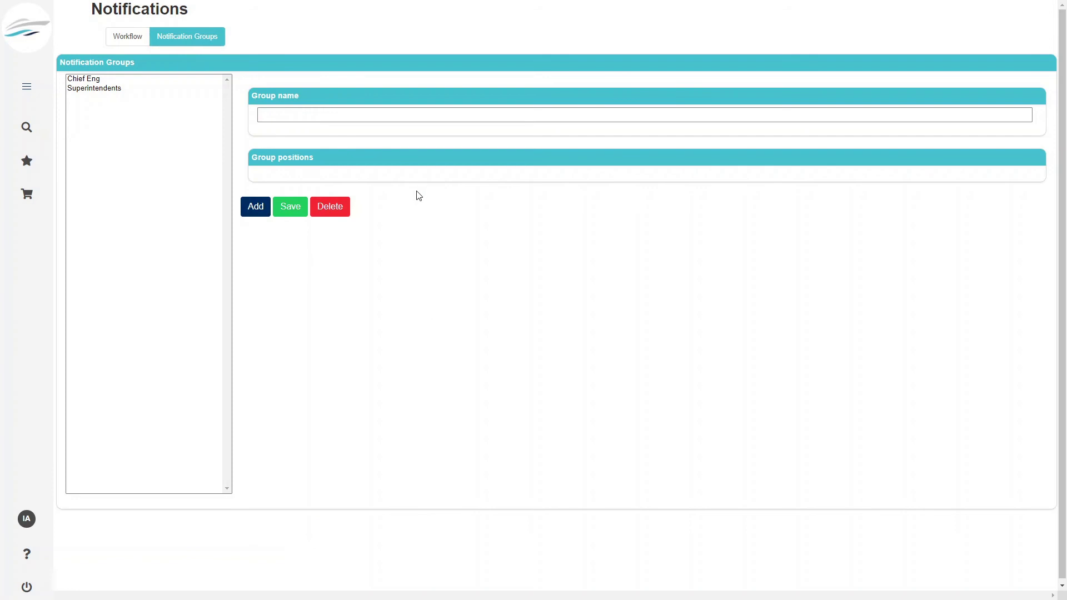
{"action": "left_click", "coordinate": [366, 116]}
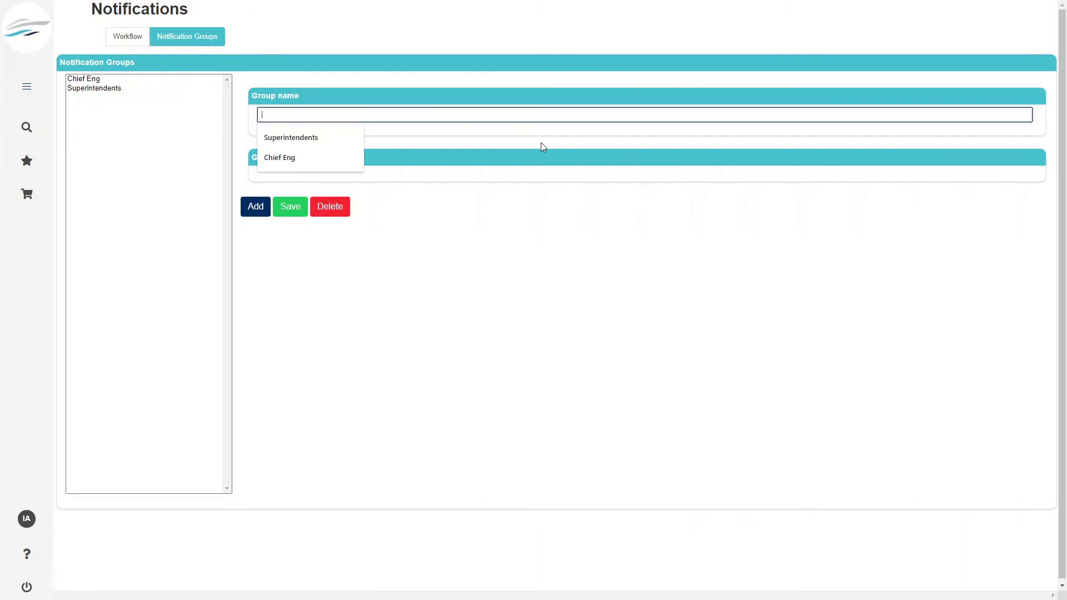
{"action": "type", "text": "Approved documents for Safet"}
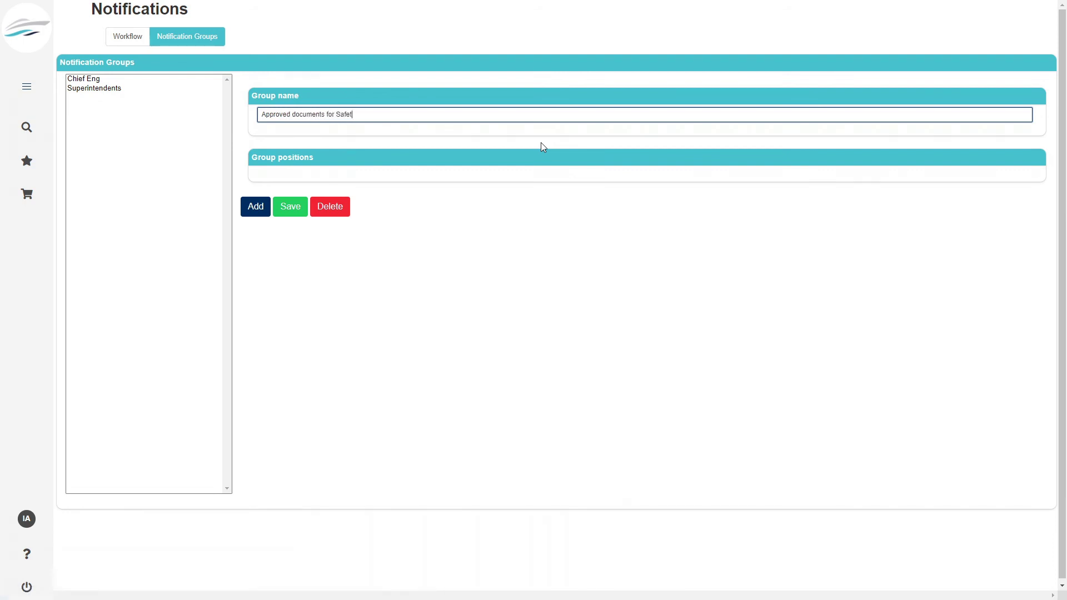
{"action": "type", "text": "y documents"}
{"action": "left_click", "coordinate": [281, 211]}
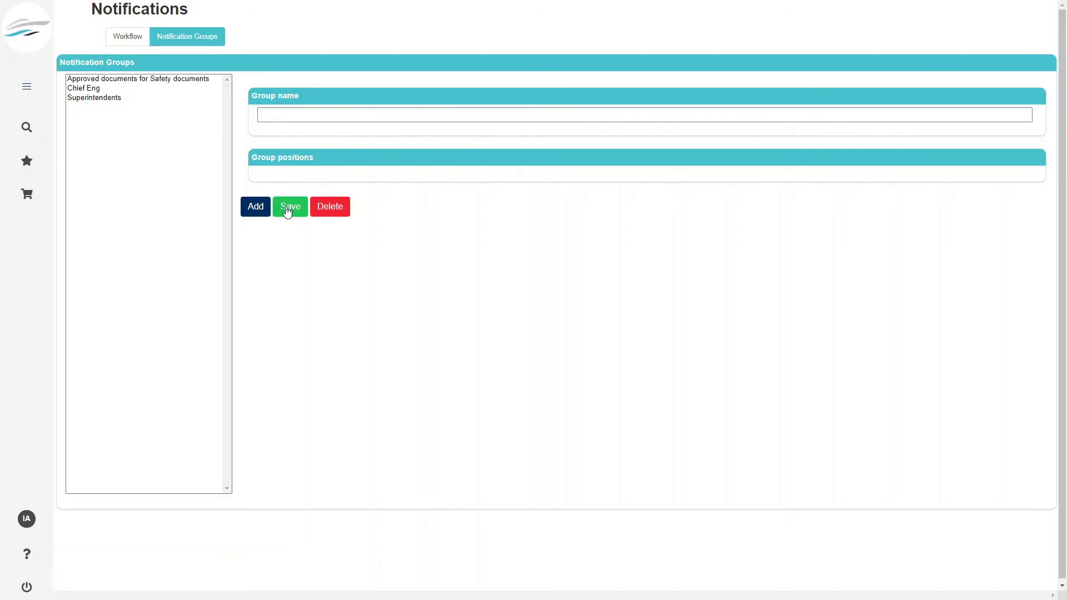
- Add the Superintendent and Chief Engineer positions to the new group and save
{"action": "left_click", "coordinate": [157, 79]}
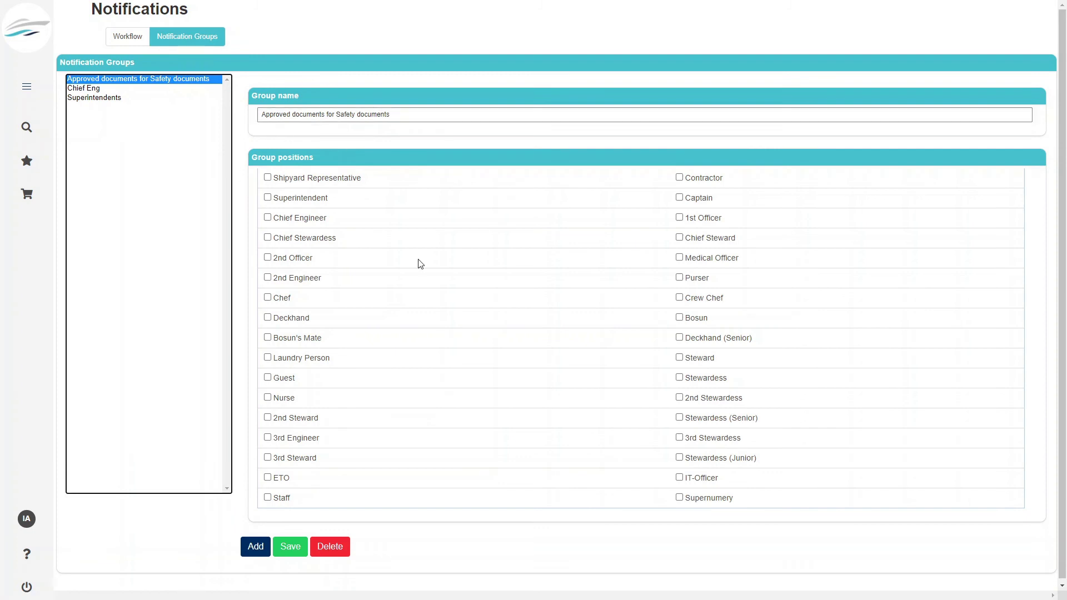
{"action": "left_click", "coordinate": [268, 197]}
{"action": "left_click", "coordinate": [269, 217]}
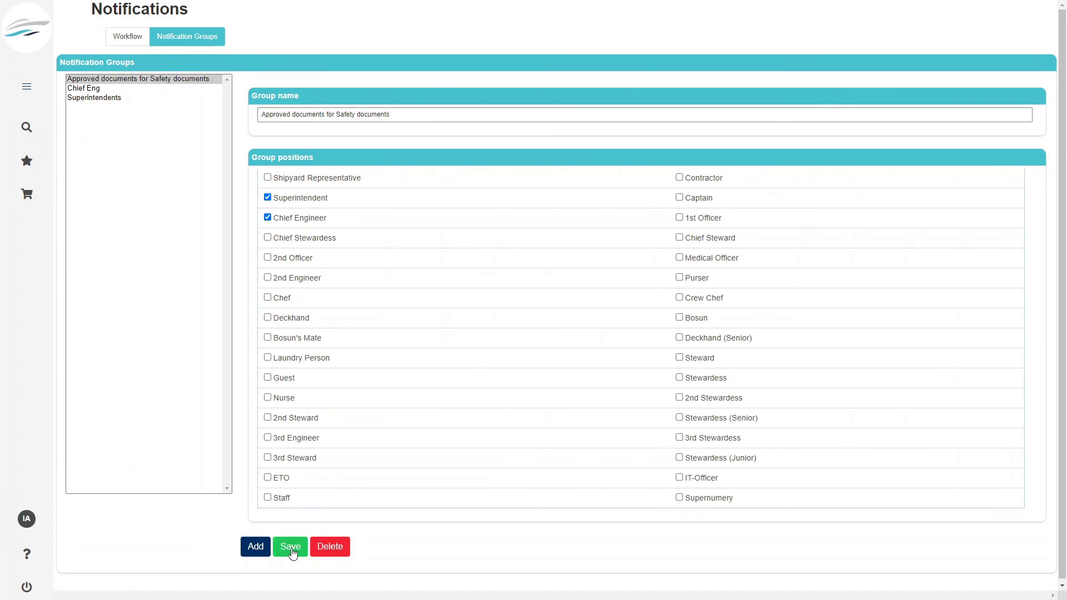
{"action": "left_click", "coordinate": [291, 551]}
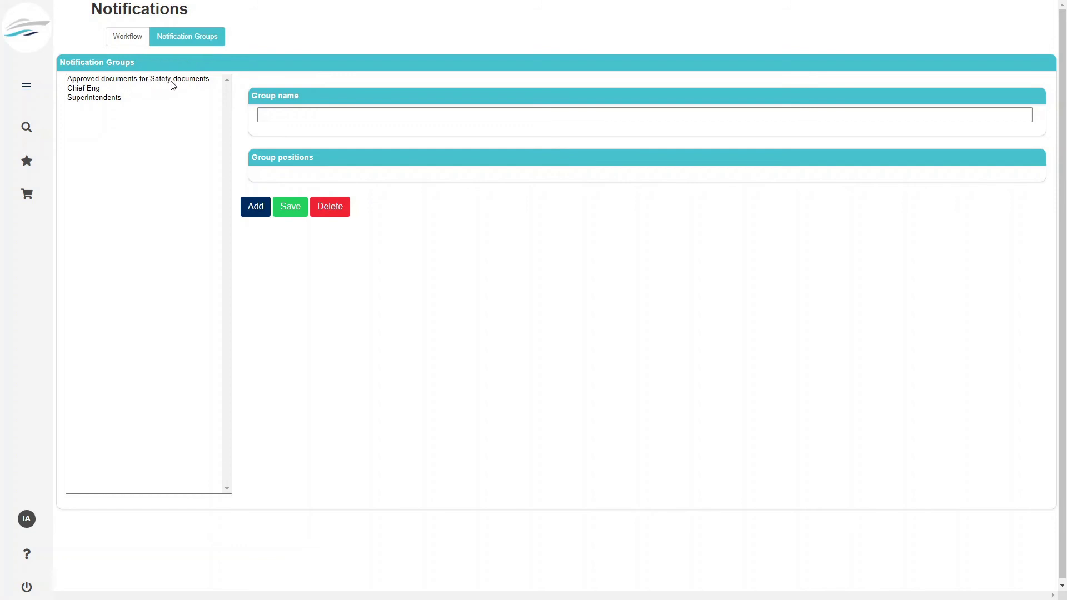
{"action": "left_click", "coordinate": [132, 38]}
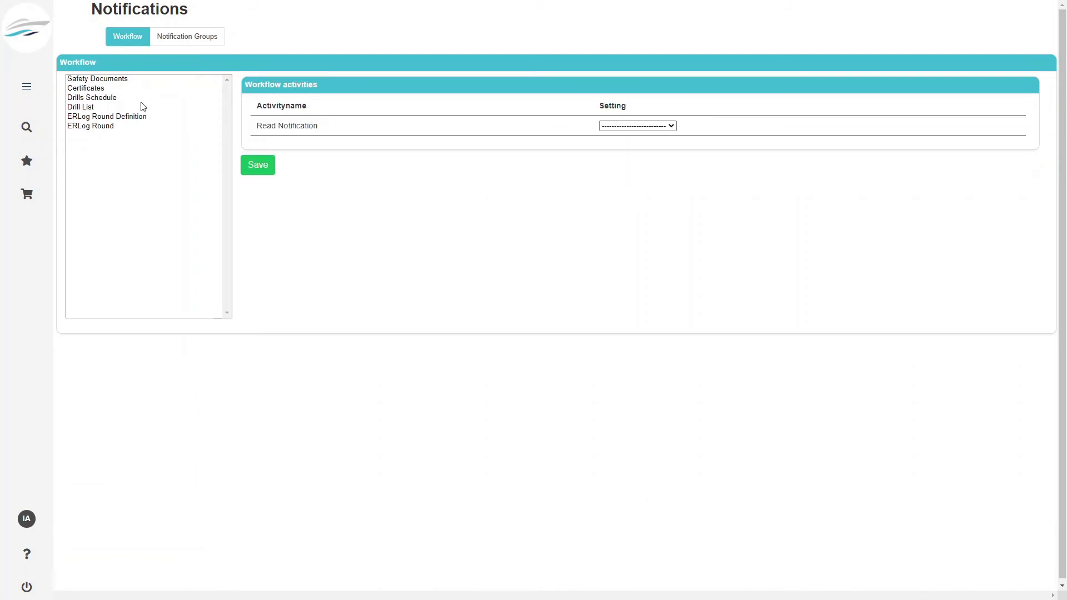
- For Safety Documents, send Revoke request, Approve document, Request approval, Revoke approval, Request issue to the new group
{"action": "left_click", "coordinate": [109, 80]}
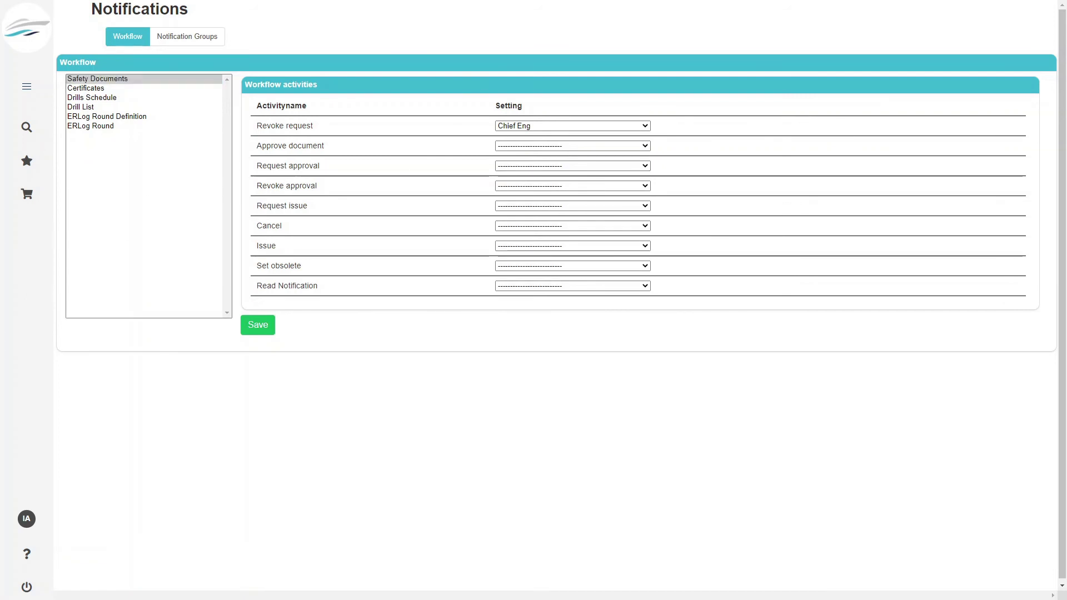
{"action": "left_click", "coordinate": [561, 130]}
{"action": "left_click", "coordinate": [573, 166]}
{"action": "left_click", "coordinate": [529, 144]}
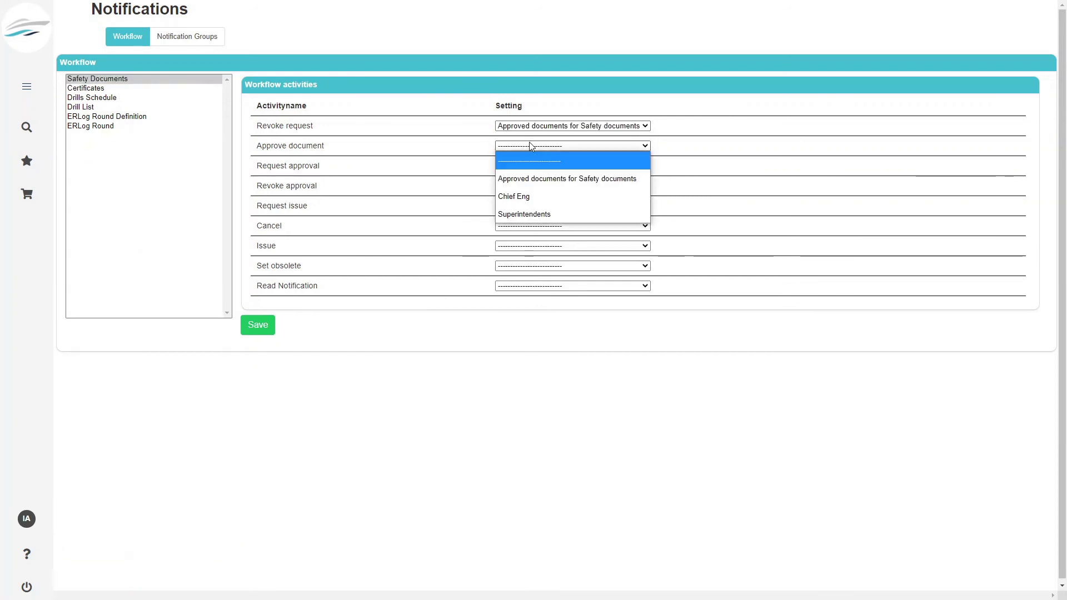
{"action": "left_click", "coordinate": [542, 176]}
{"action": "left_click", "coordinate": [547, 166]}
{"action": "left_click", "coordinate": [561, 196]}
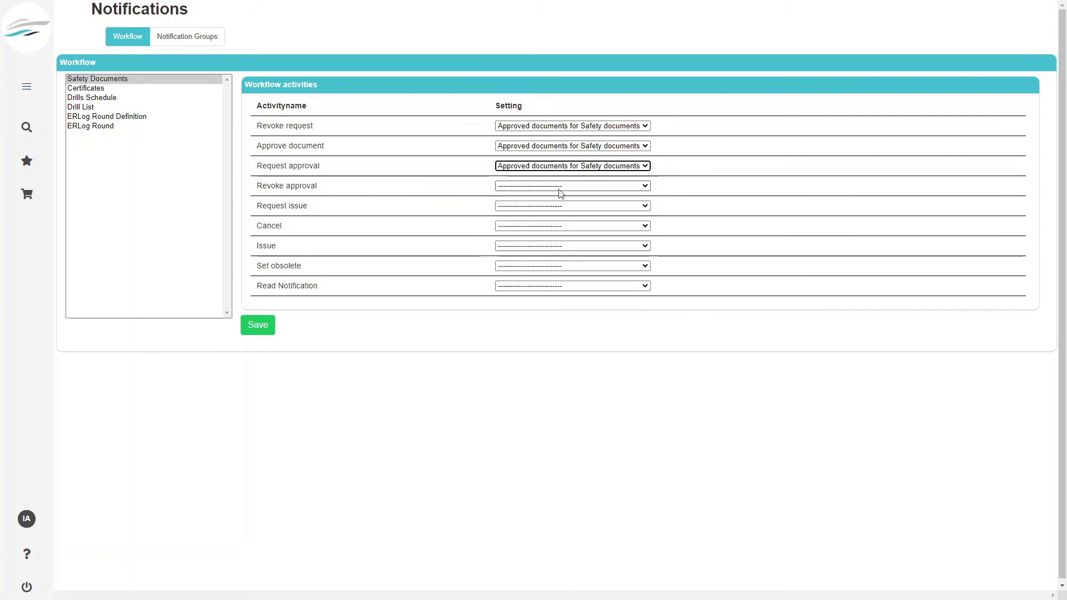
{"action": "left_click", "coordinate": [561, 187]}
{"action": "left_click", "coordinate": [561, 215]}
{"action": "left_click", "coordinate": [560, 207]}
{"action": "left_click", "coordinate": [559, 238]}
- Also route Cancel, Issue, Set obsolete and Read Notification to the new group, and save
{"action": "left_click", "coordinate": [554, 226]}
{"action": "left_click", "coordinate": [552, 257]}
{"action": "left_click", "coordinate": [552, 248]}
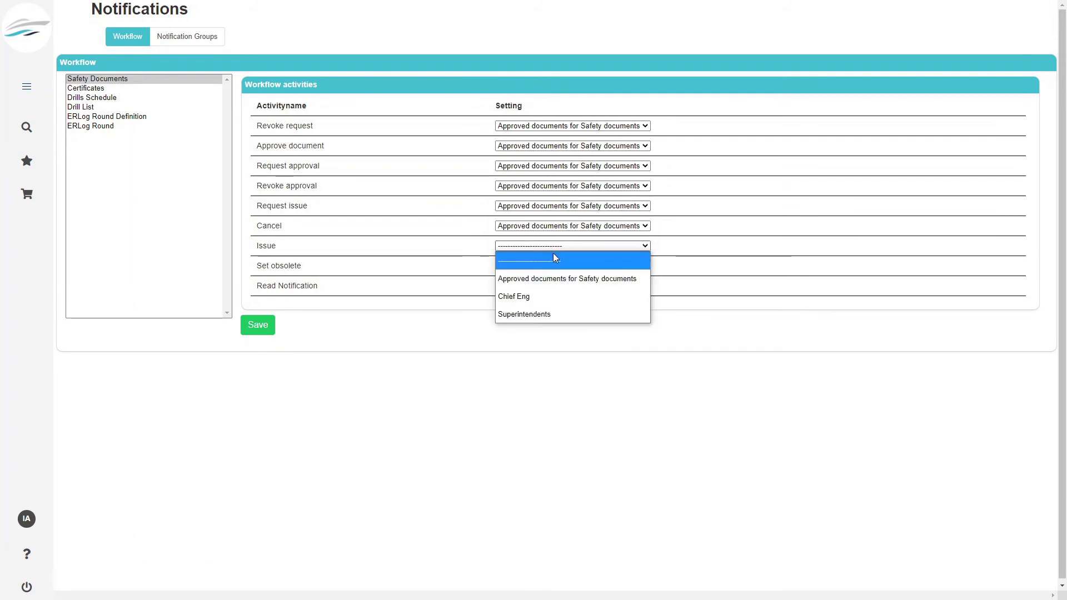
{"action": "left_click", "coordinate": [558, 276]}
{"action": "left_click", "coordinate": [559, 266]}
{"action": "left_click", "coordinate": [567, 299]}
{"action": "left_click", "coordinate": [555, 286]}
{"action": "left_click", "coordinate": [561, 317]}
{"action": "left_click", "coordinate": [260, 325]}
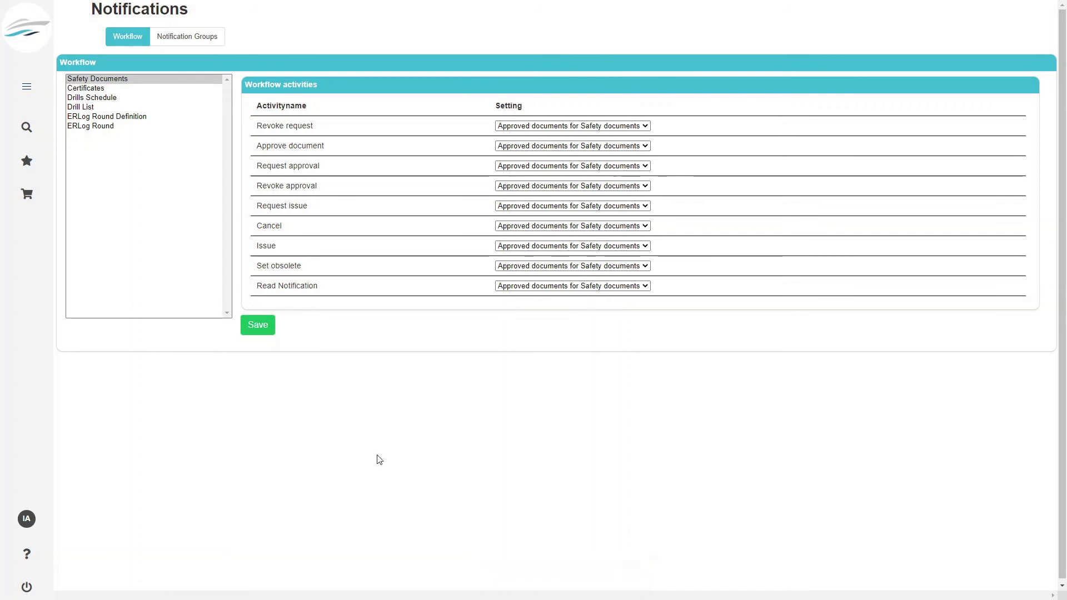
{"action": "left_click", "coordinate": [35, 94]}
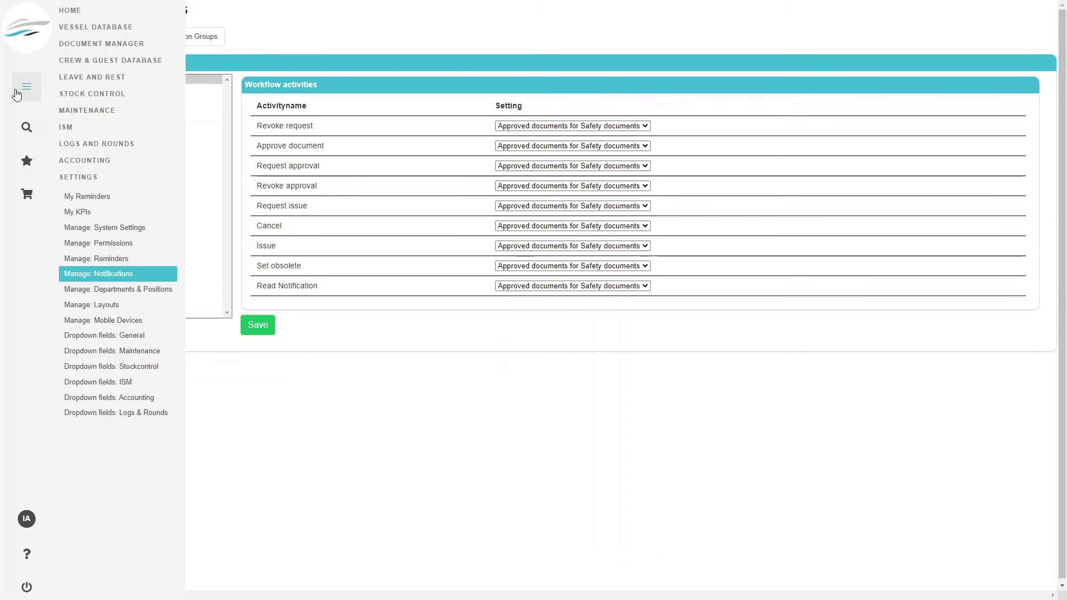
- Cancel safety document SMS 1.3 under ISM > Safety Documents, then log out
{"action": "left_click", "coordinate": [69, 129]}
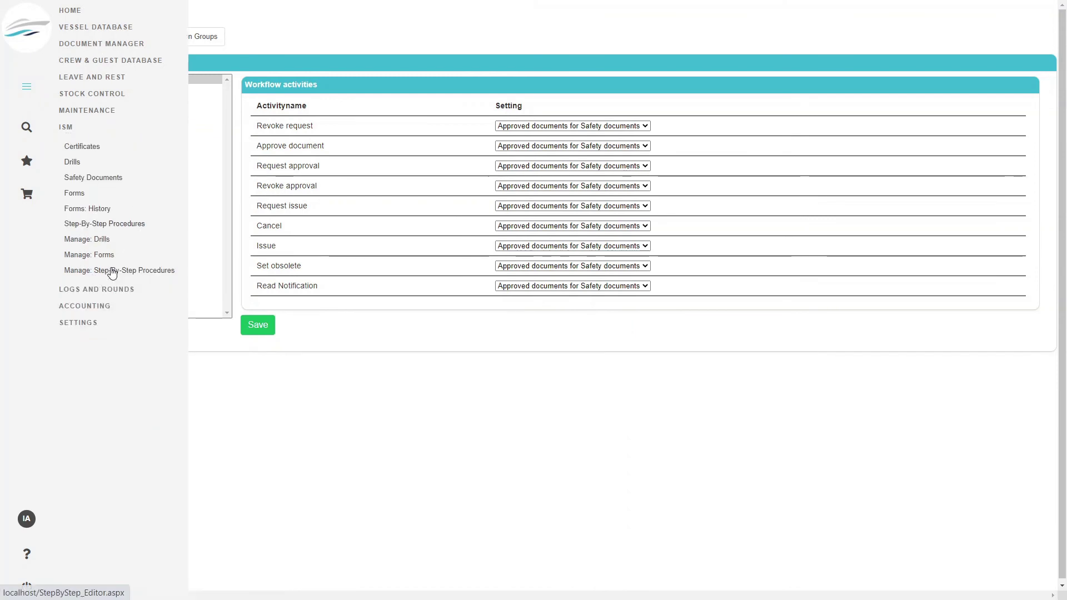
{"action": "left_click", "coordinate": [93, 183]}
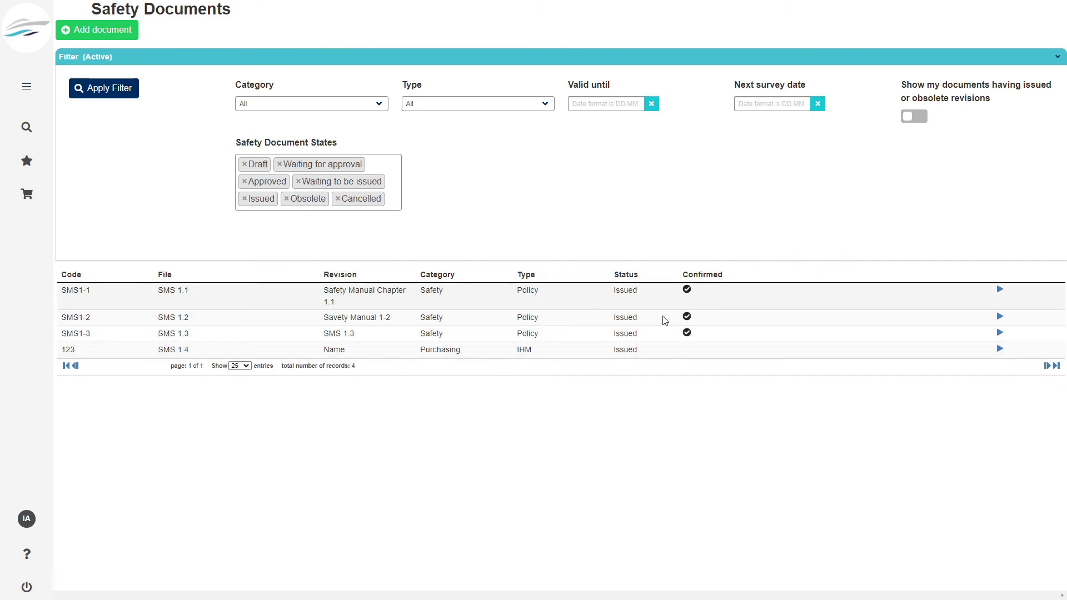
{"action": "left_click", "coordinate": [1001, 333]}
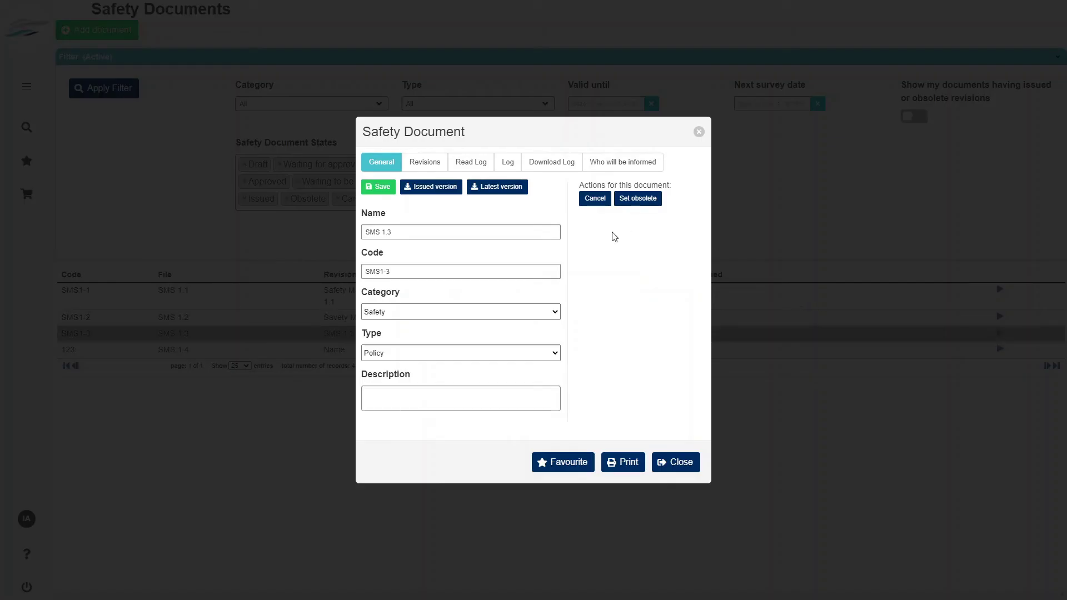
{"action": "left_click", "coordinate": [610, 201]}
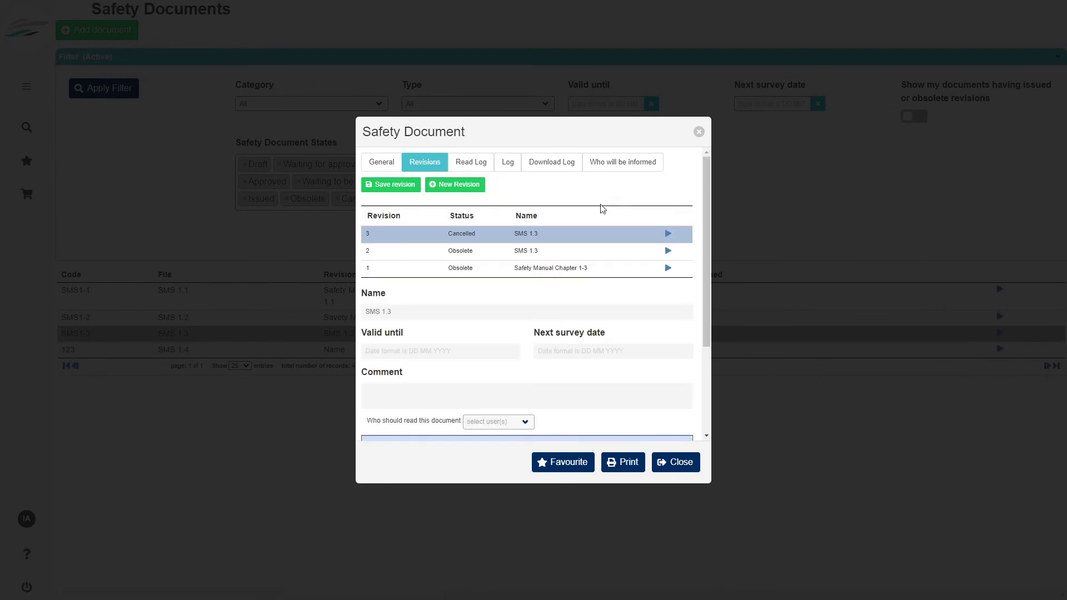
{"action": "left_click", "coordinate": [699, 132]}
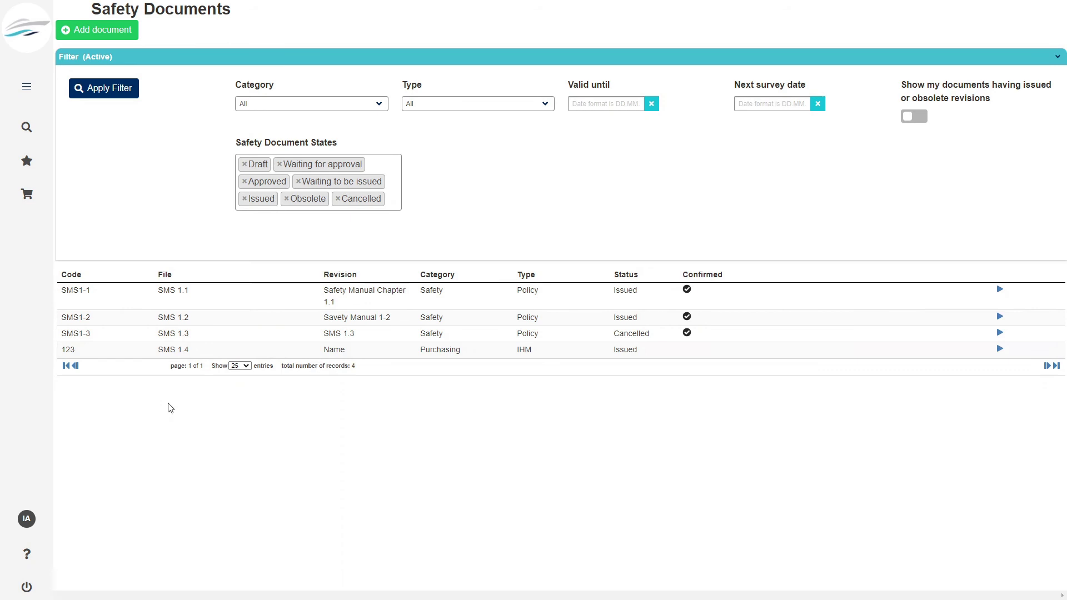
{"action": "left_click", "coordinate": [26, 591]}
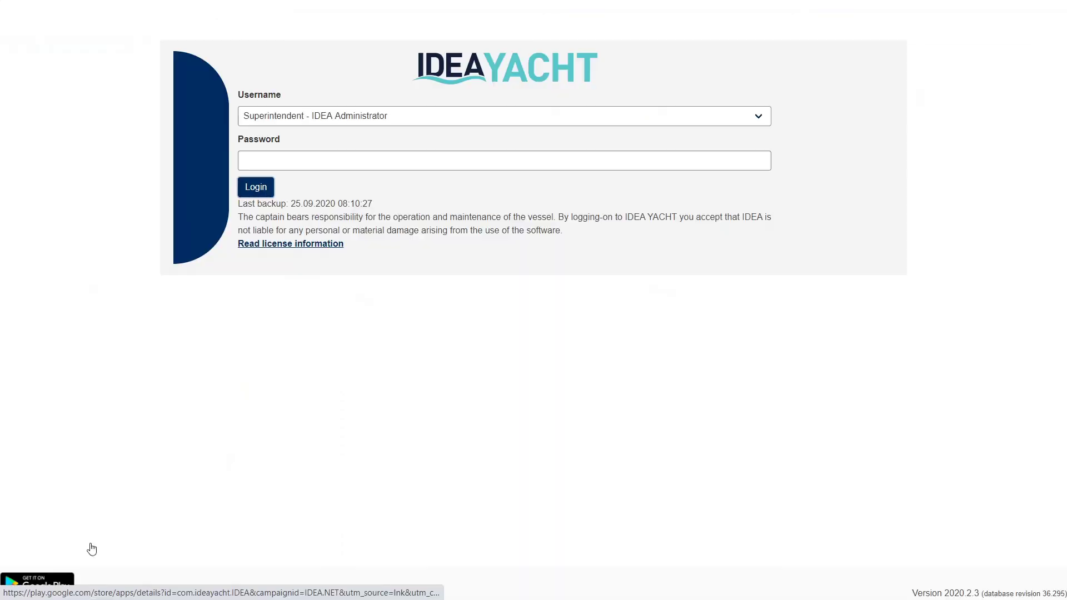
- Log in as the Chief Engineer with the account password
{"action": "left_click", "coordinate": [322, 120]}
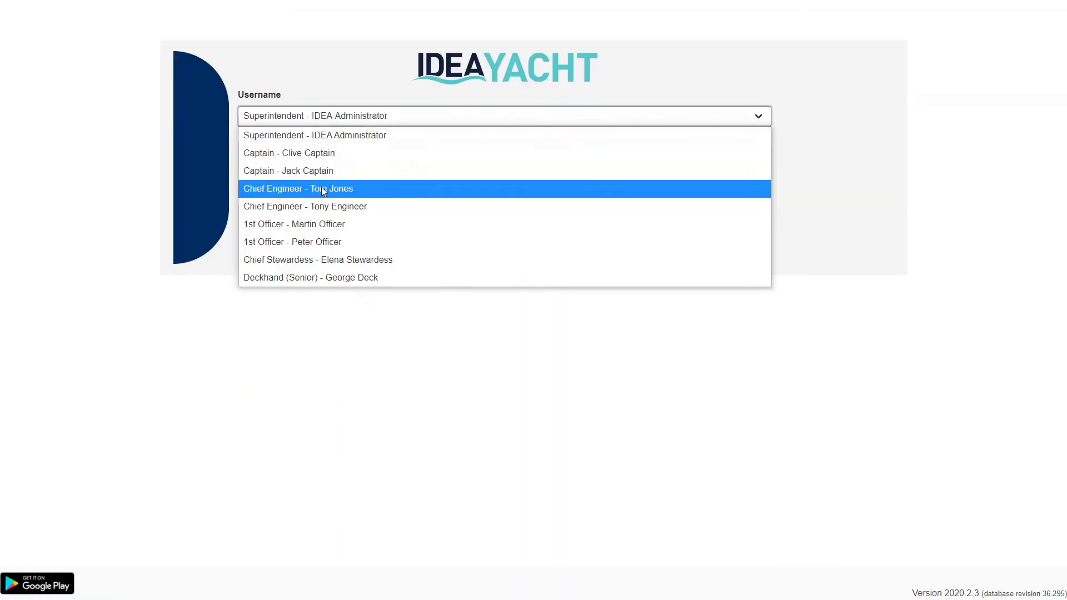
{"action": "left_click", "coordinate": [322, 188]}
{"action": "left_click", "coordinate": [302, 159]}
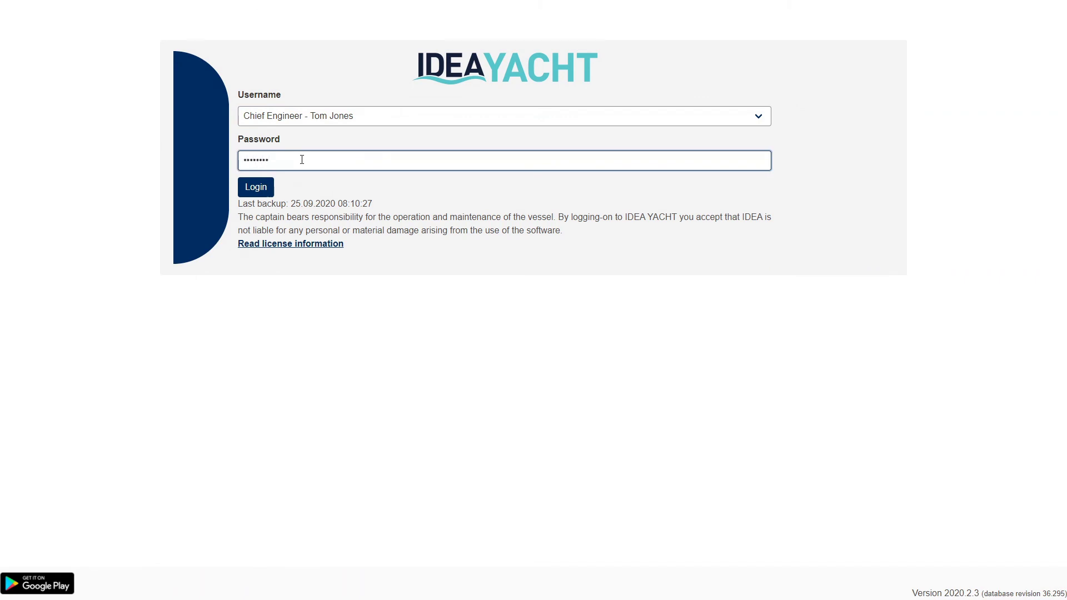
{"action": "left_click", "coordinate": [255, 188]}
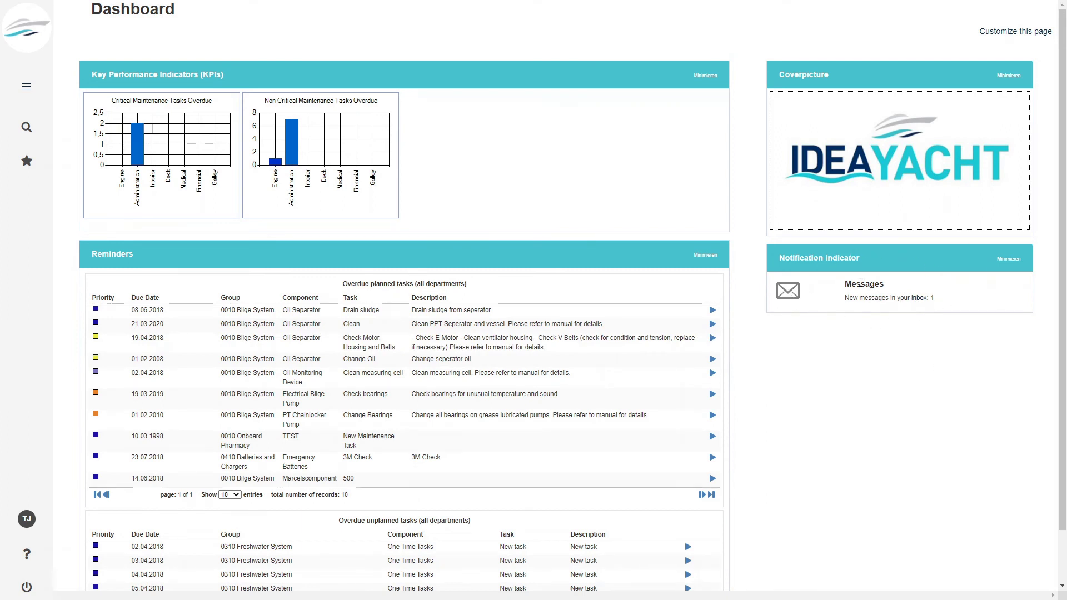
{"action": "left_click", "coordinate": [27, 87]}
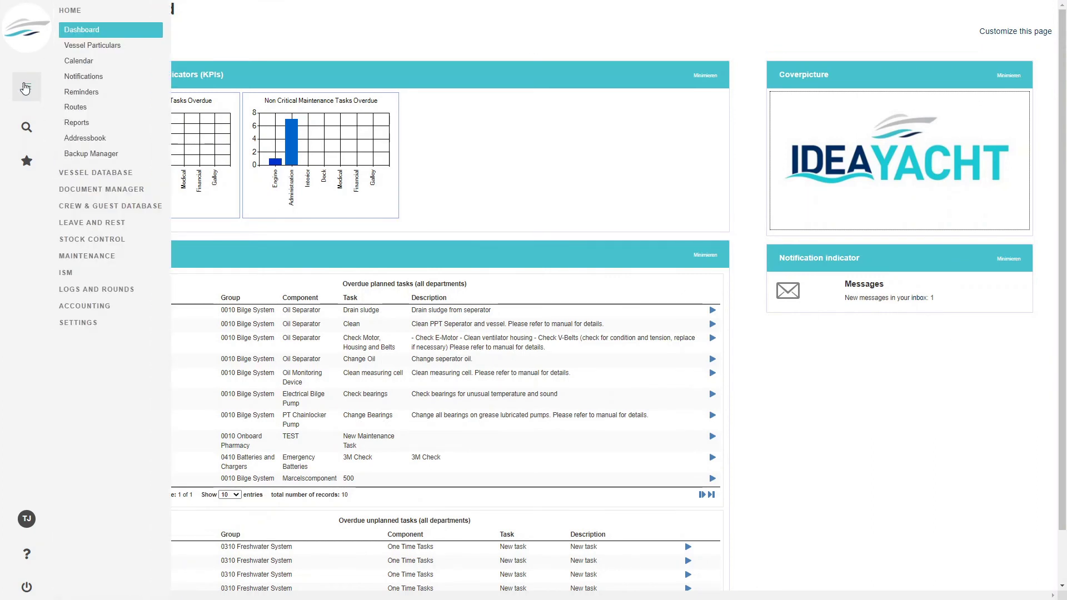
- View the Chief Engineer's new message that SMS 1.3 changed to cancelled
{"action": "left_click", "coordinate": [92, 77]}
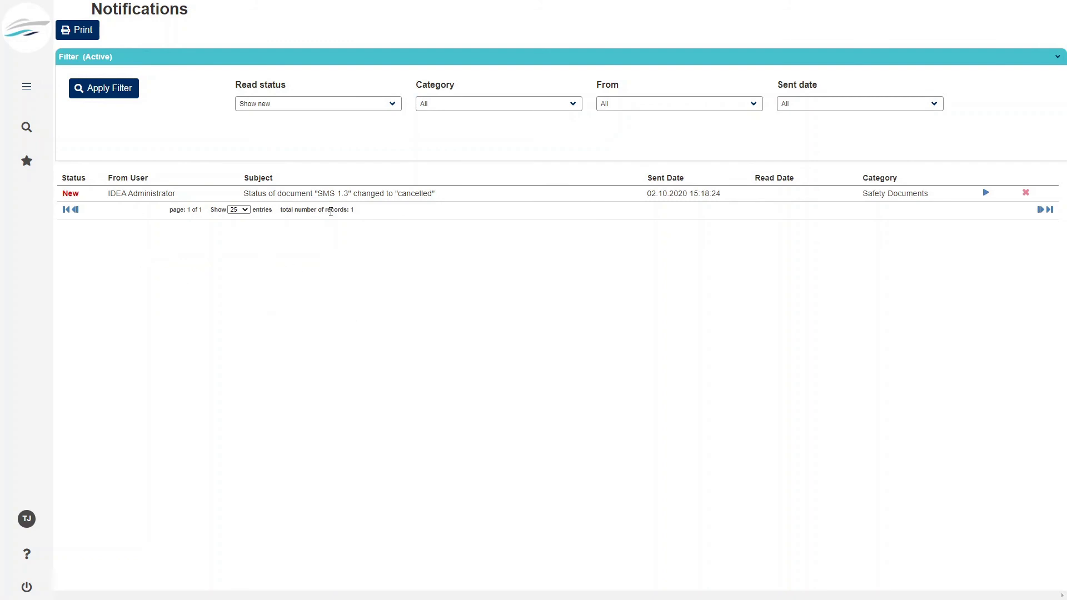
{"action": "mouse_move", "coordinate": [27, 87]}
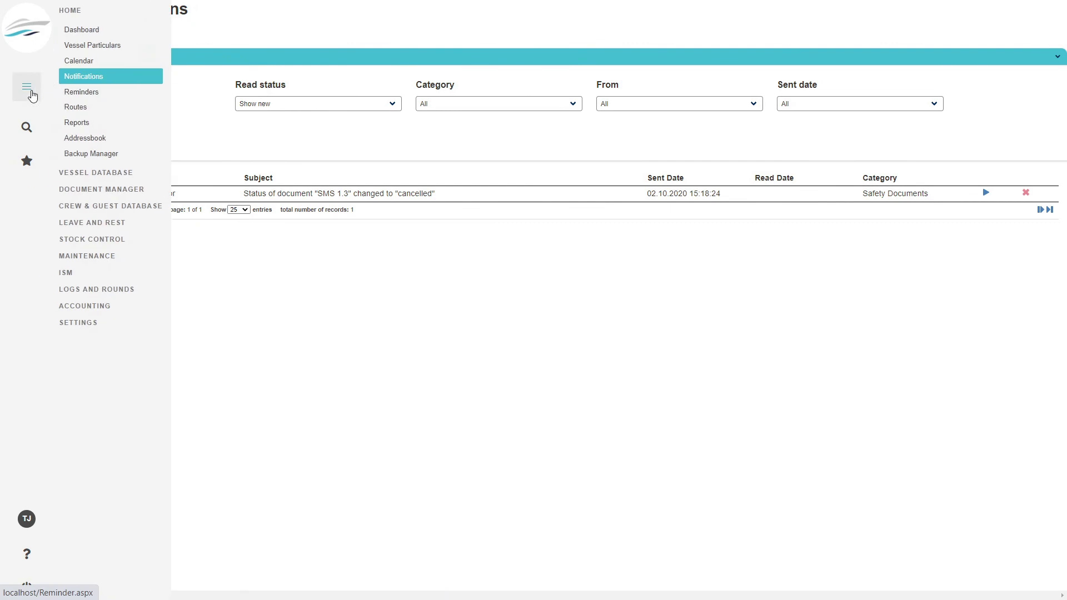
- Look at the Backup Manager as the Chief Engineer, then log out
{"action": "left_click", "coordinate": [98, 159]}
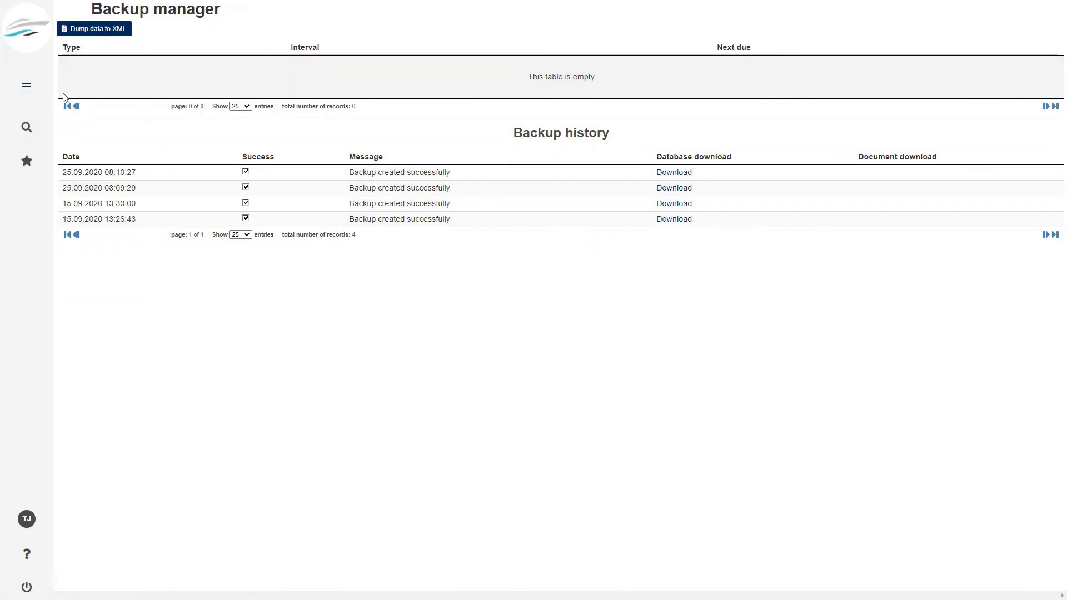
{"action": "left_click", "coordinate": [26, 587]}
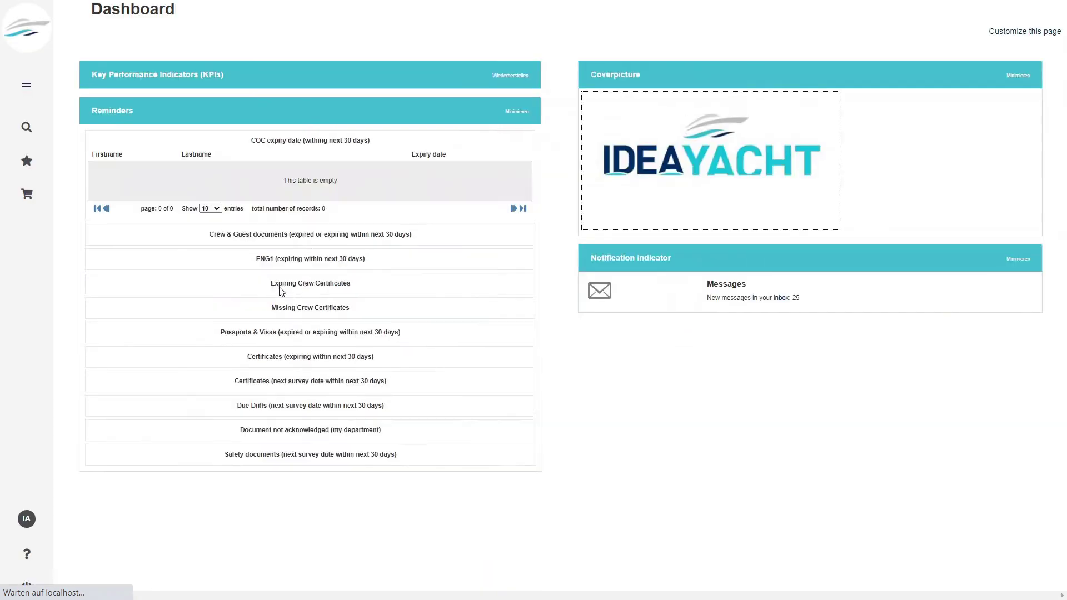
{"action": "left_click", "coordinate": [26, 87]}
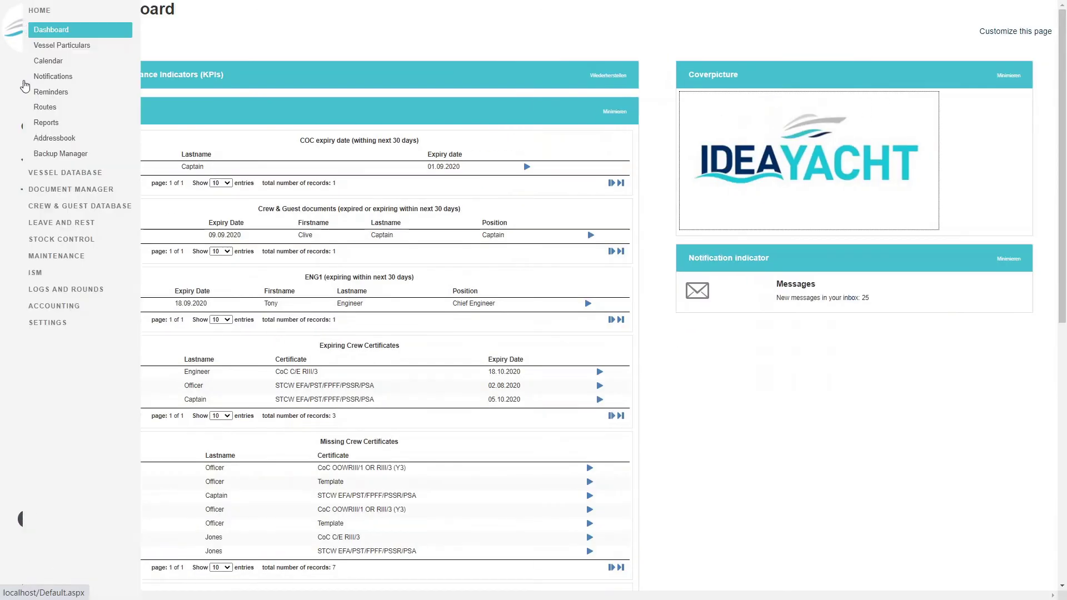
- Open the Backup Manager as administrator and start a new scheduled backup (Database Only, daily, 00:00)
{"action": "left_click", "coordinate": [88, 155]}
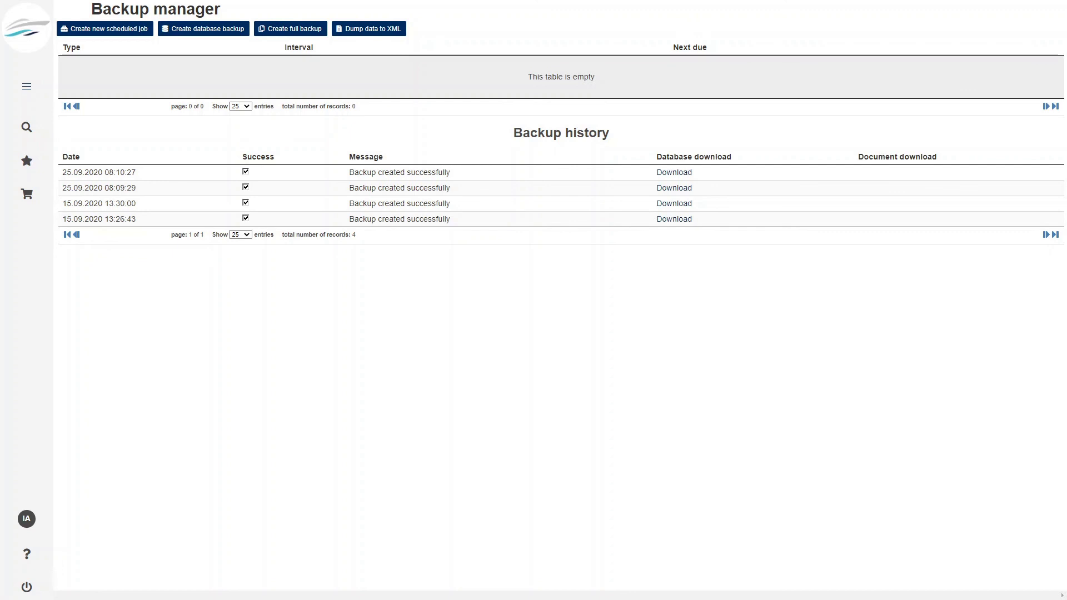
{"action": "left_click", "coordinate": [113, 32]}
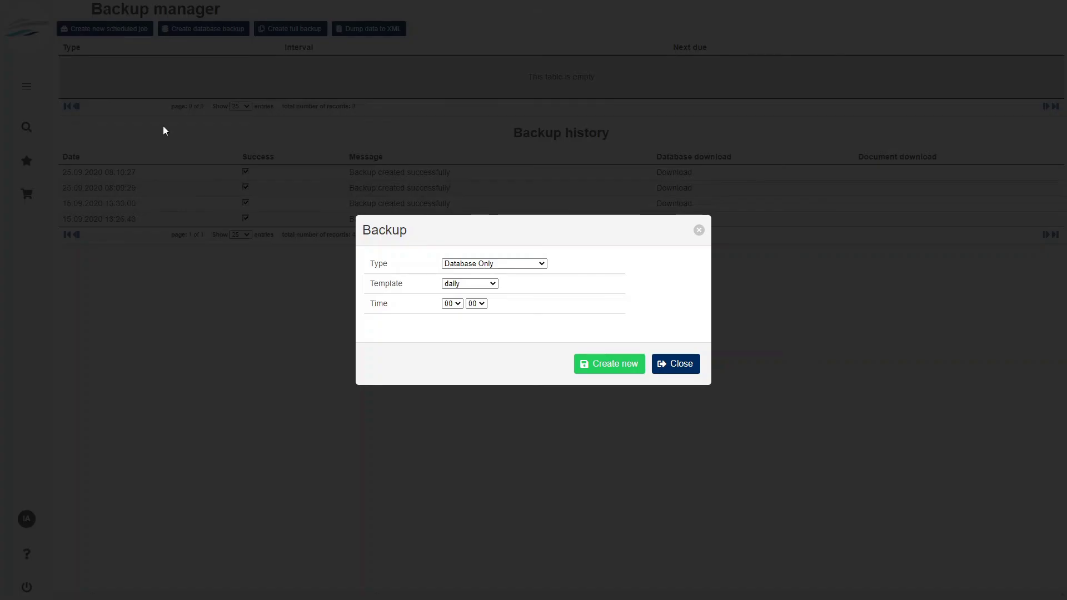
{"action": "left_click", "coordinate": [538, 262]}
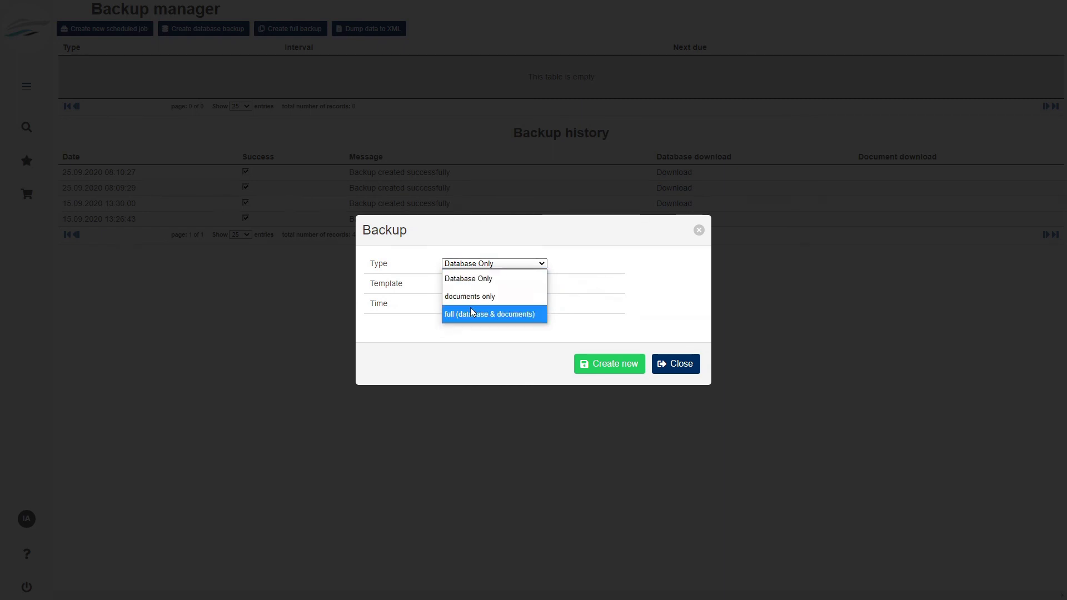
{"action": "left_click", "coordinate": [483, 278]}
{"action": "left_click", "coordinate": [494, 286]}
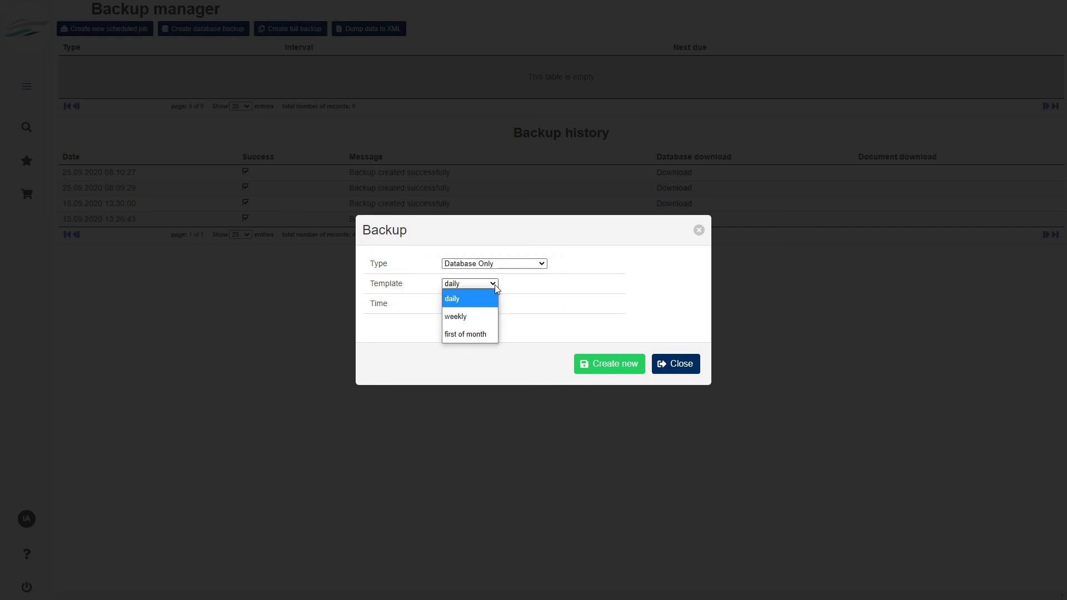
{"action": "left_click", "coordinate": [461, 298]}
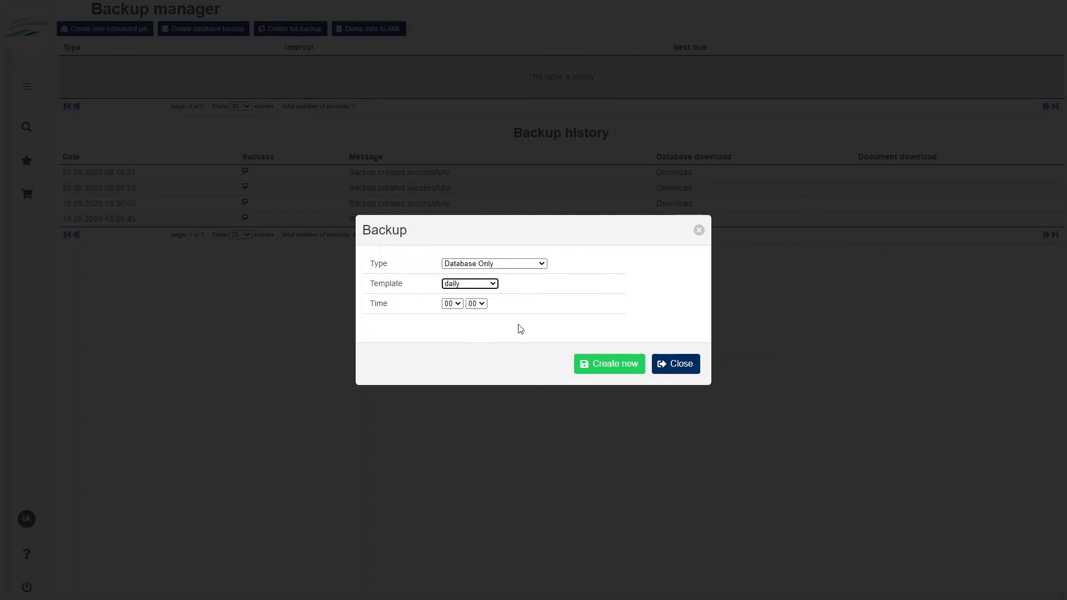
{"action": "left_click", "coordinate": [675, 364]}
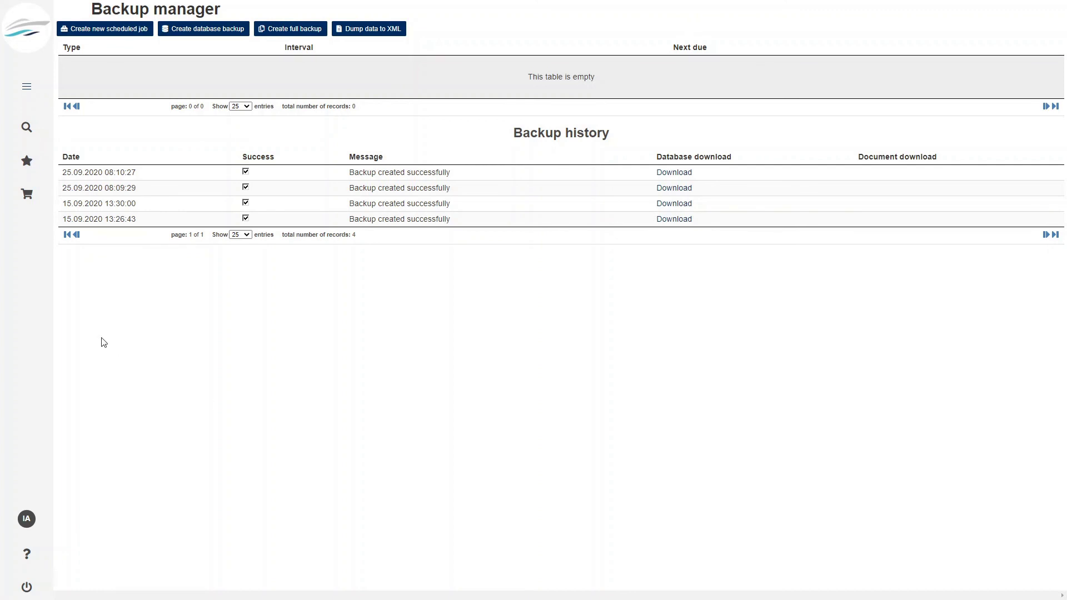
{"action": "left_click", "coordinate": [25, 86]}
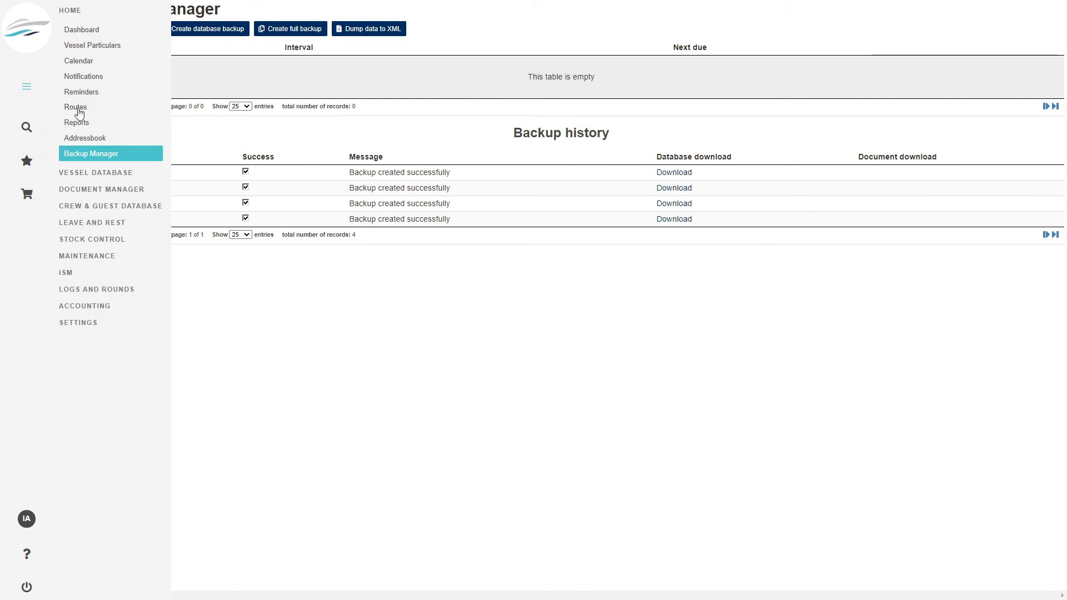
- Open Settings > Dropdown fields: General to show the Crew & Guest Stati list
{"action": "left_click", "coordinate": [78, 322]}
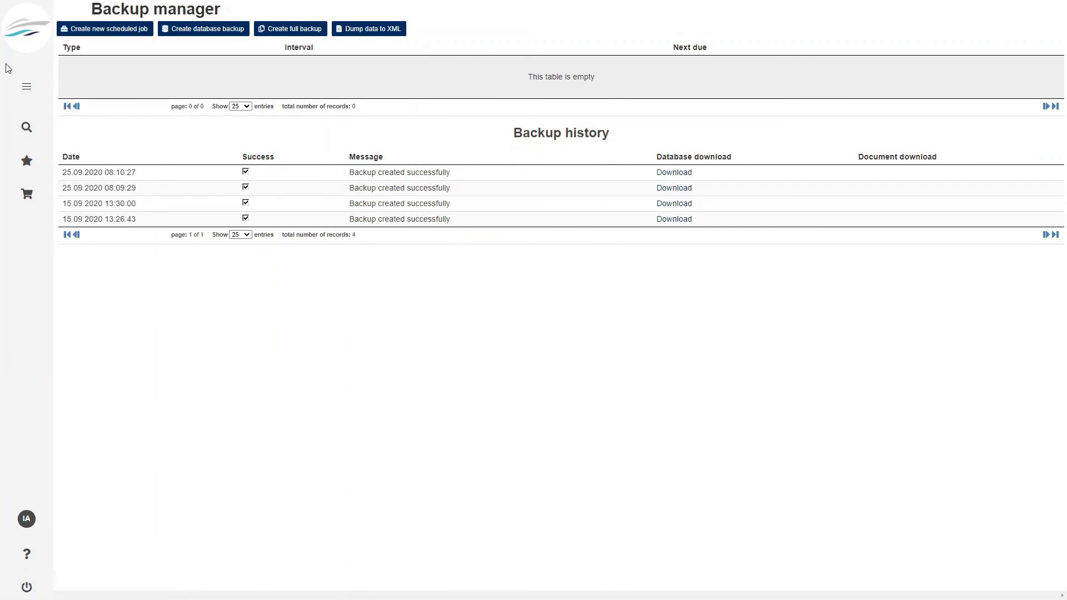
{"action": "mouse_move", "coordinate": [27, 95]}
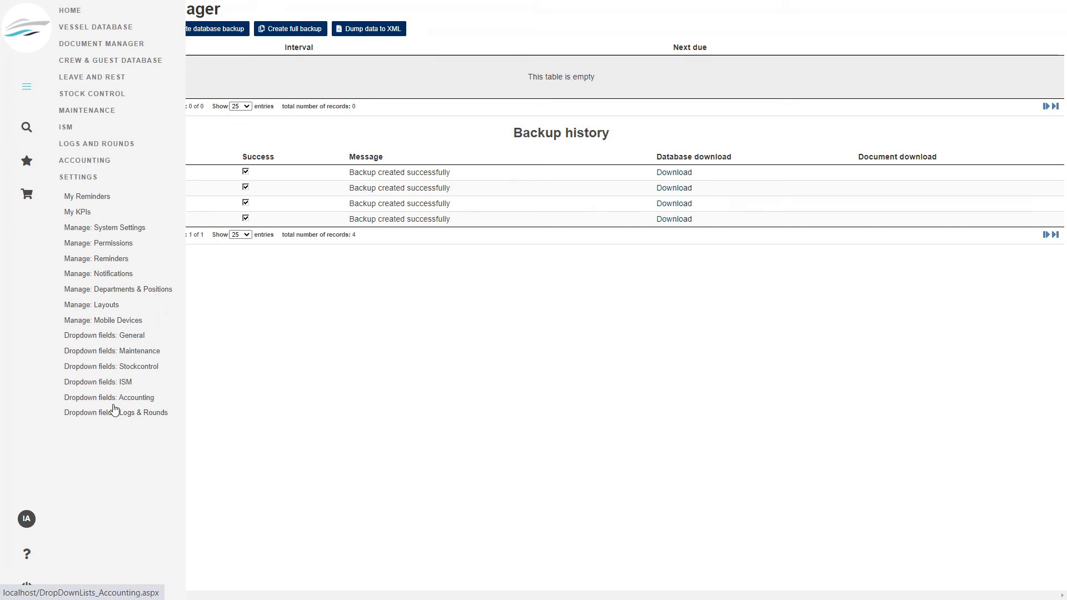
{"action": "left_click", "coordinate": [109, 337]}
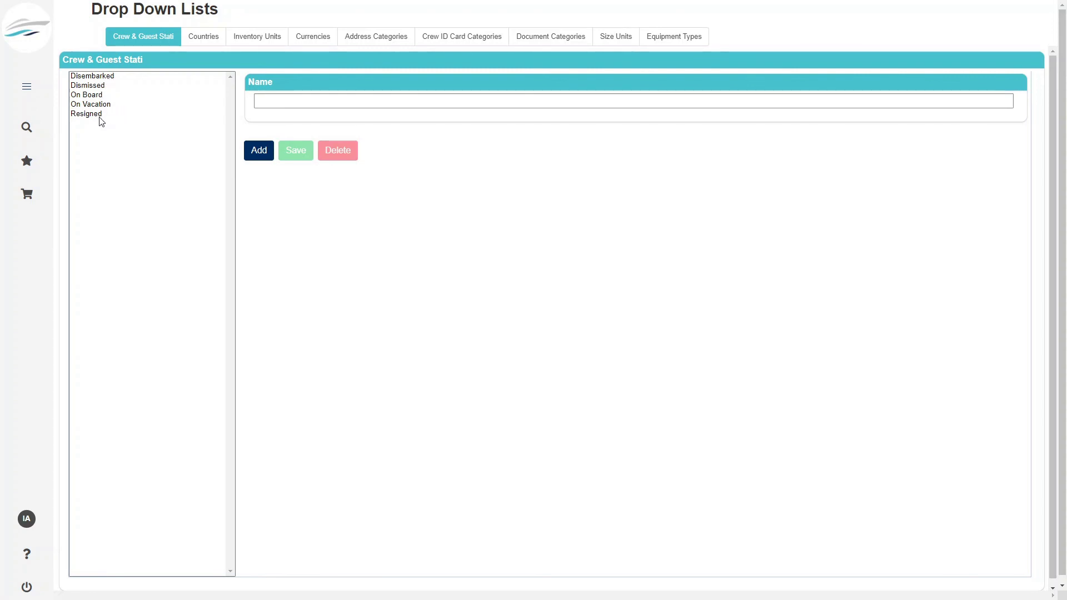
- Add 'On Watch' as a new value in the Crew & Guest Stati dropdown list
{"action": "left_click", "coordinate": [281, 100]}
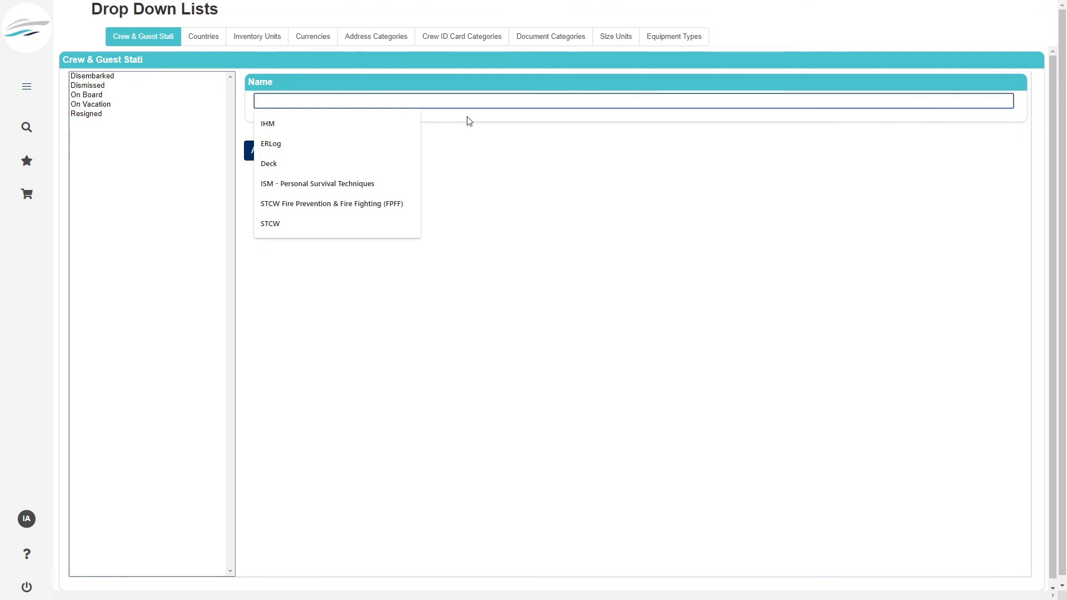
{"action": "type", "text": "On"}
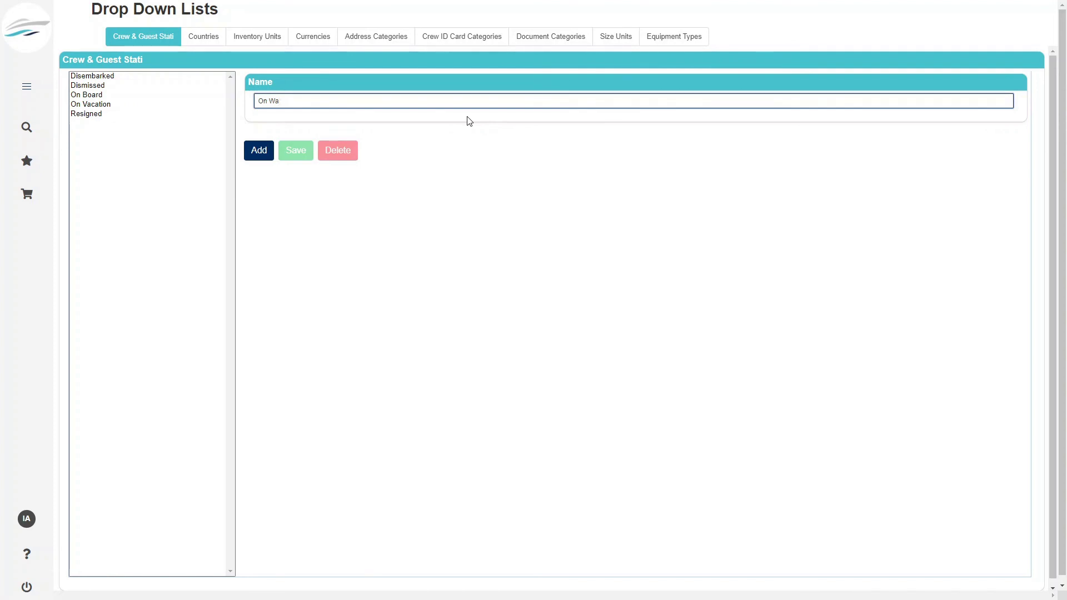
{"action": "type", "text": "Watch"}
{"action": "left_click", "coordinate": [261, 155]}
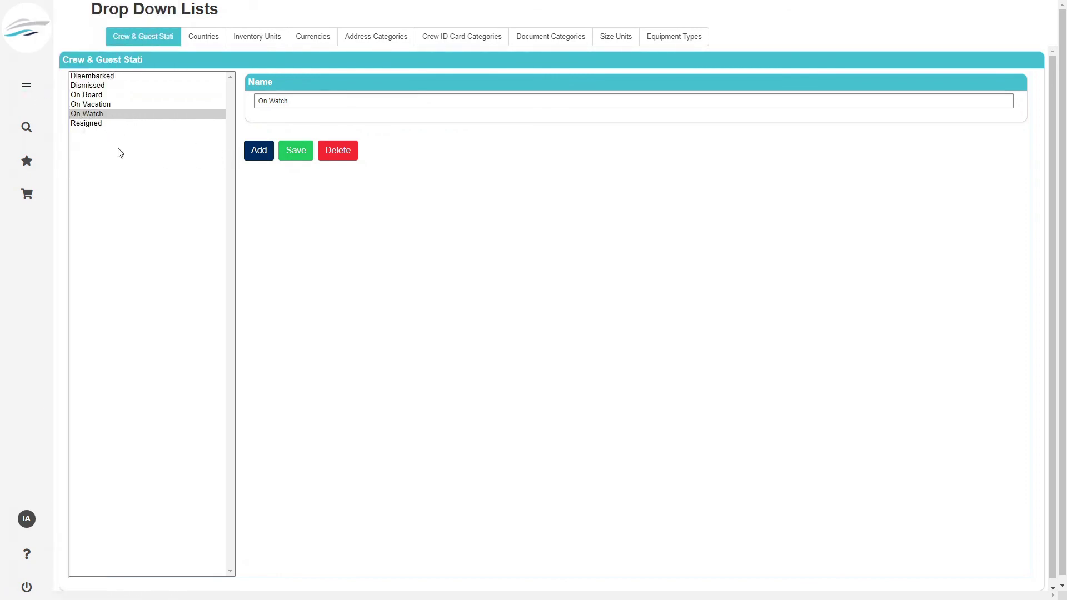
{"action": "left_click", "coordinate": [208, 39]}
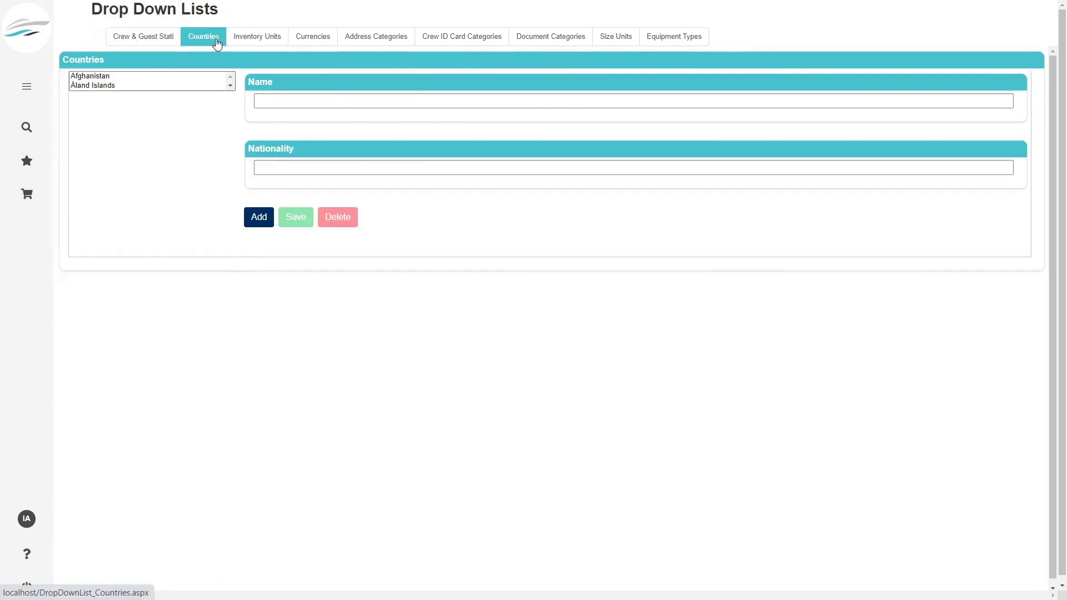
- Check the Inventory Units values, then go to the Mobile Devices management page
{"action": "left_click", "coordinate": [272, 41]}
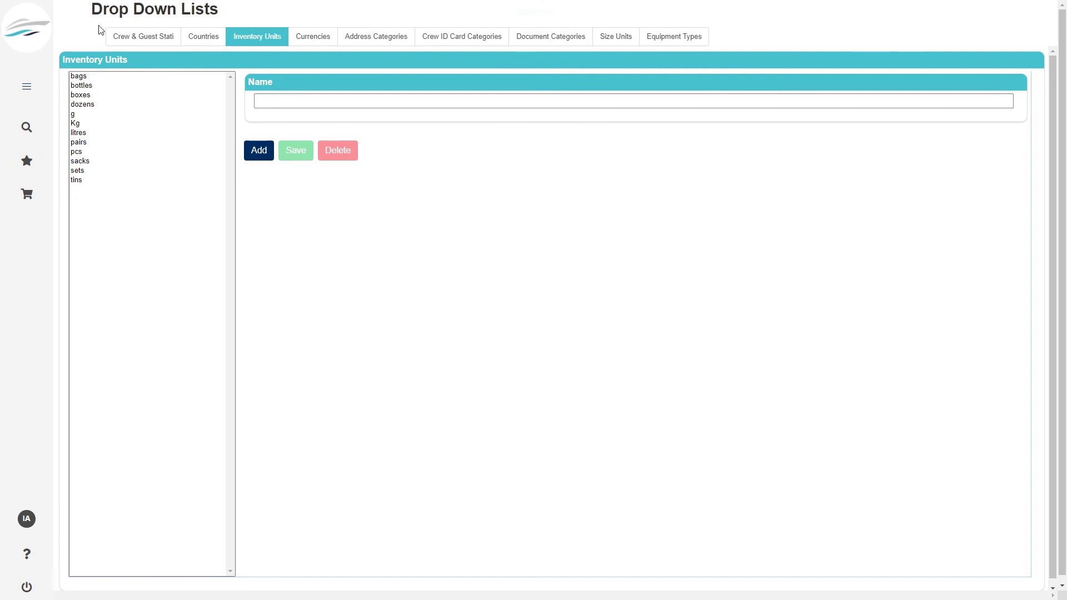
{"action": "left_click", "coordinate": [26, 86]}
{"action": "mouse_move", "coordinate": [15, 85]}
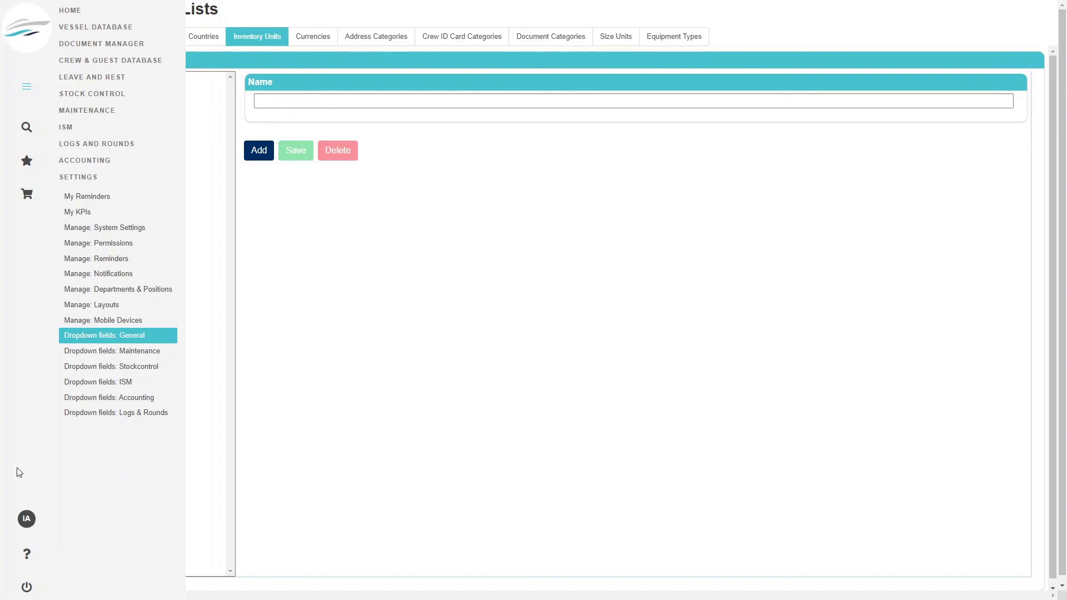
{"action": "left_click", "coordinate": [100, 321]}
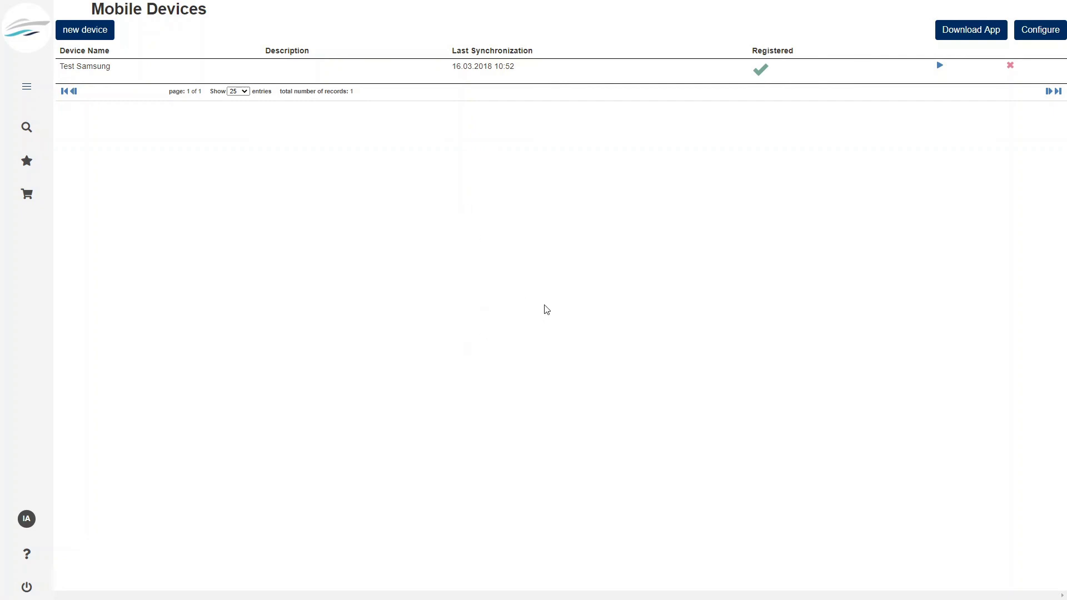
- Log out, view the license information (99 licenses, 19 modules), and log back in as administrator
{"action": "left_click", "coordinate": [53, 590]}
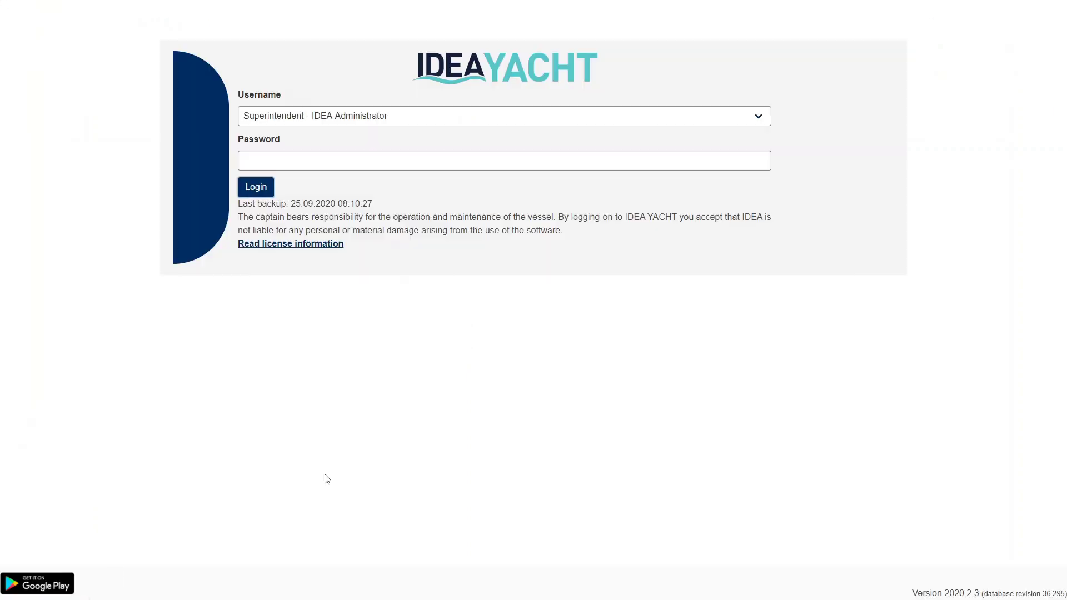
{"action": "left_click", "coordinate": [322, 247]}
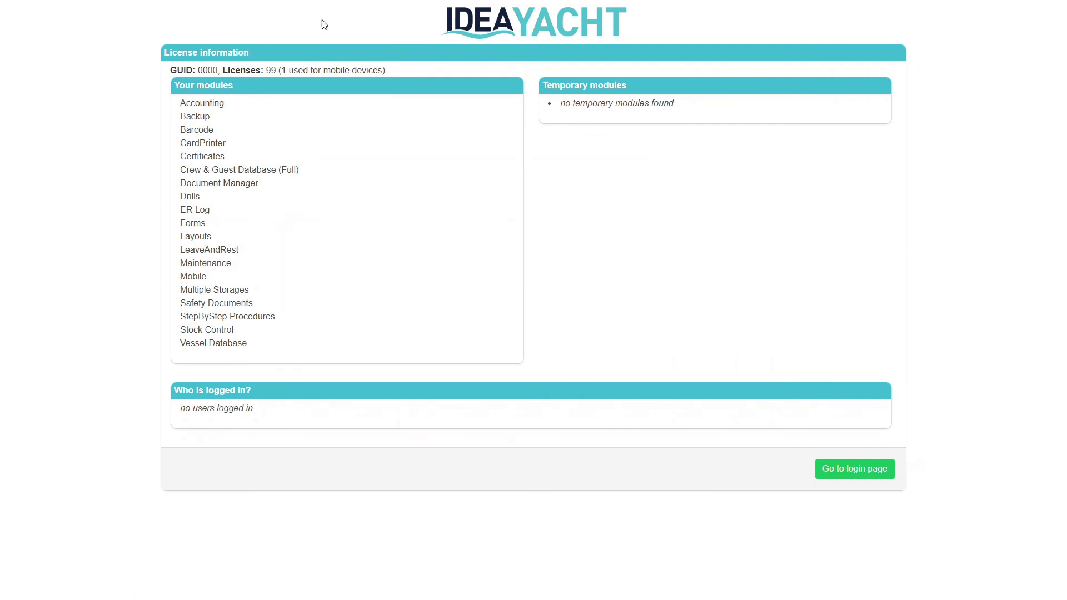
{"action": "left_click", "coordinate": [843, 474]}
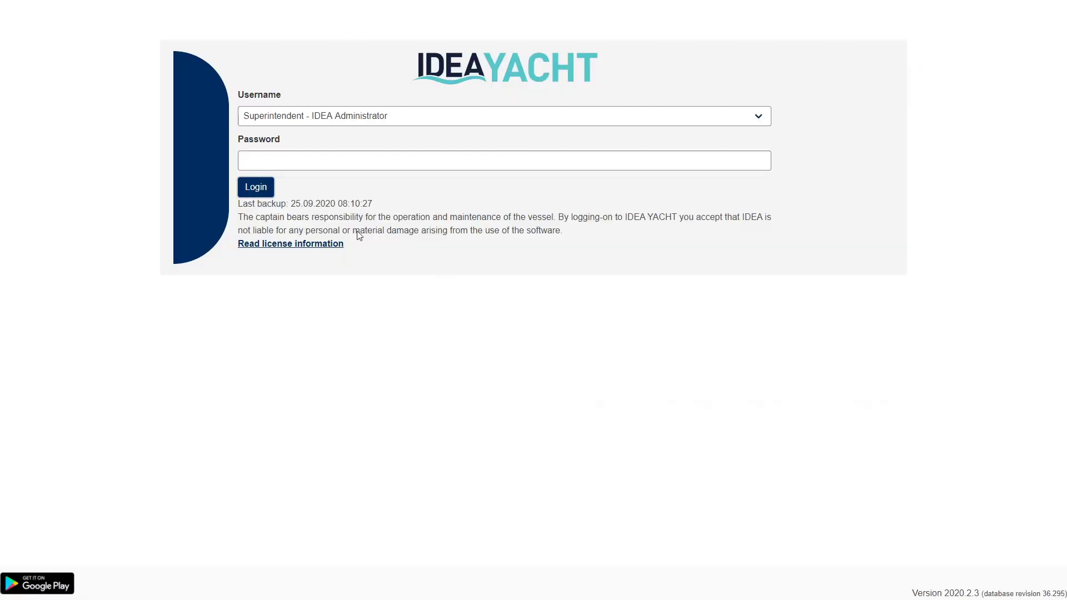
{"action": "left_click", "coordinate": [270, 191]}
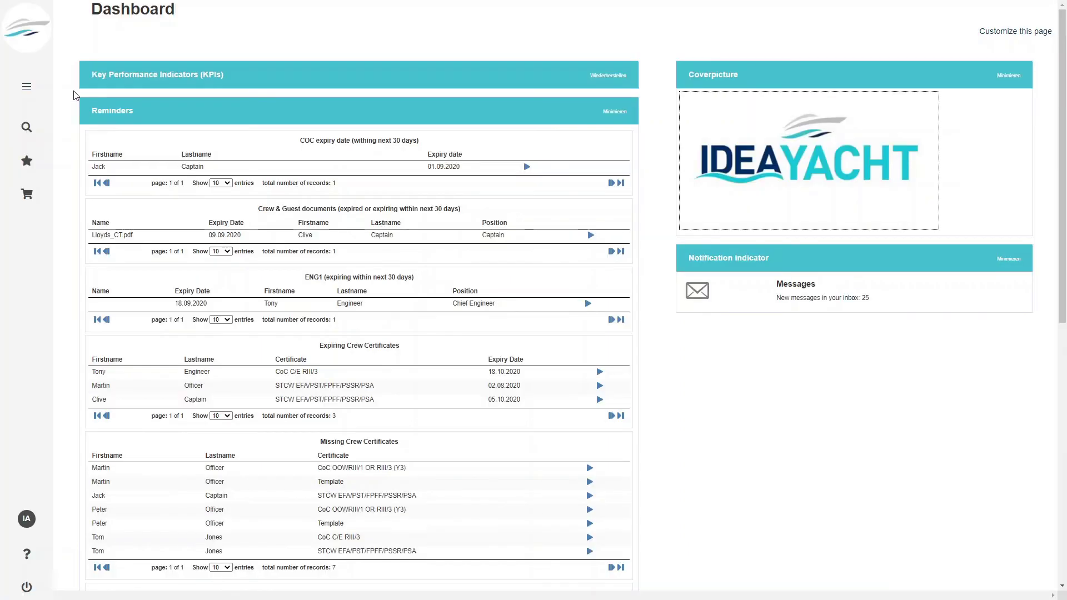
{"action": "left_click", "coordinate": [33, 85]}
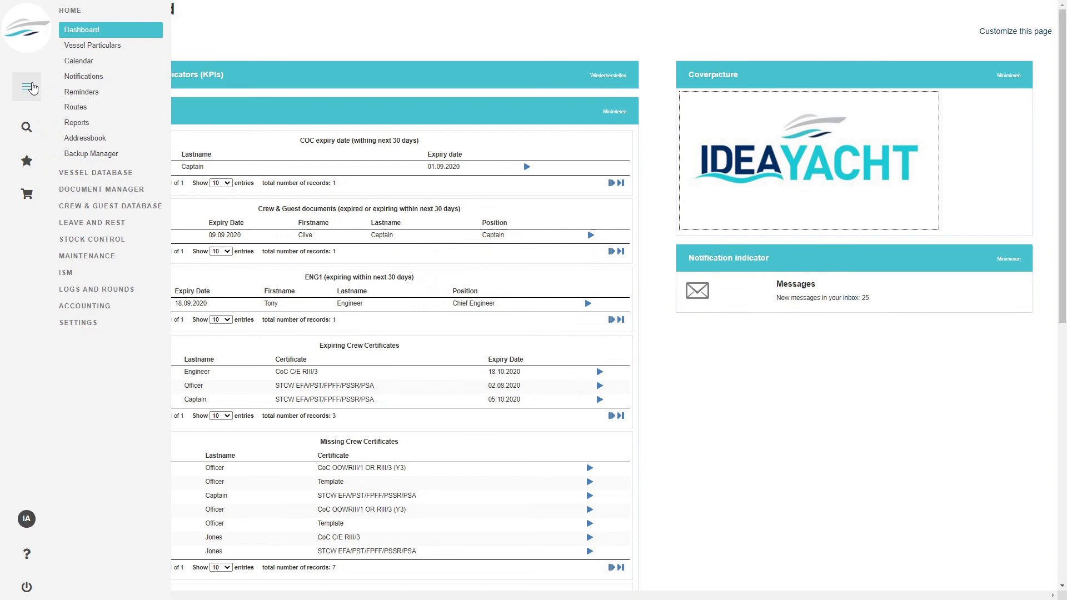
- Under Settings > Mobile Devices, create a new device named MyVeryPersonalPhone
{"action": "left_click", "coordinate": [87, 325]}
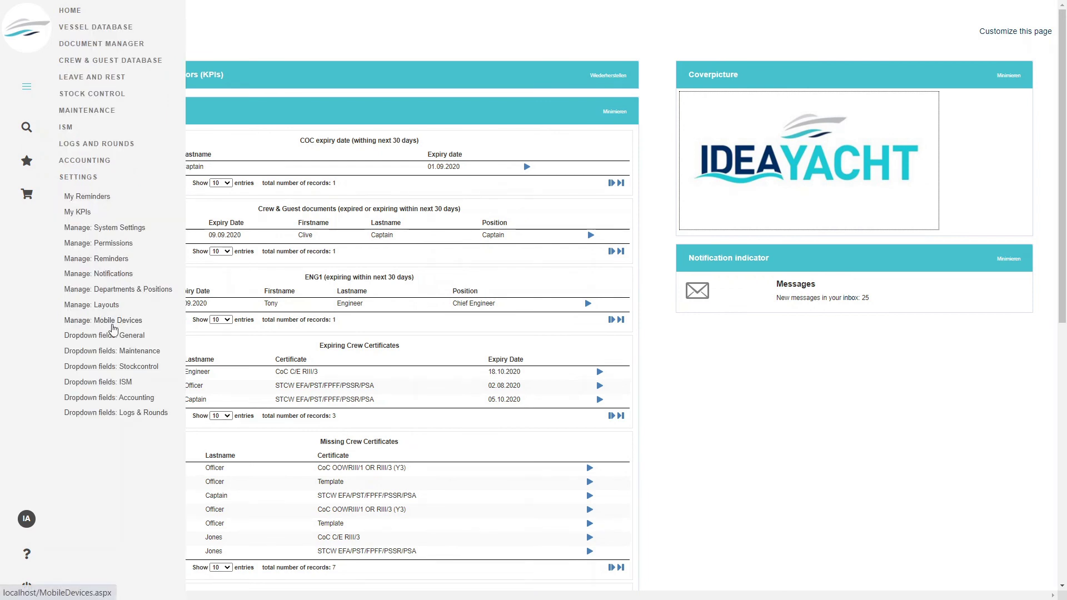
{"action": "left_click", "coordinate": [106, 322]}
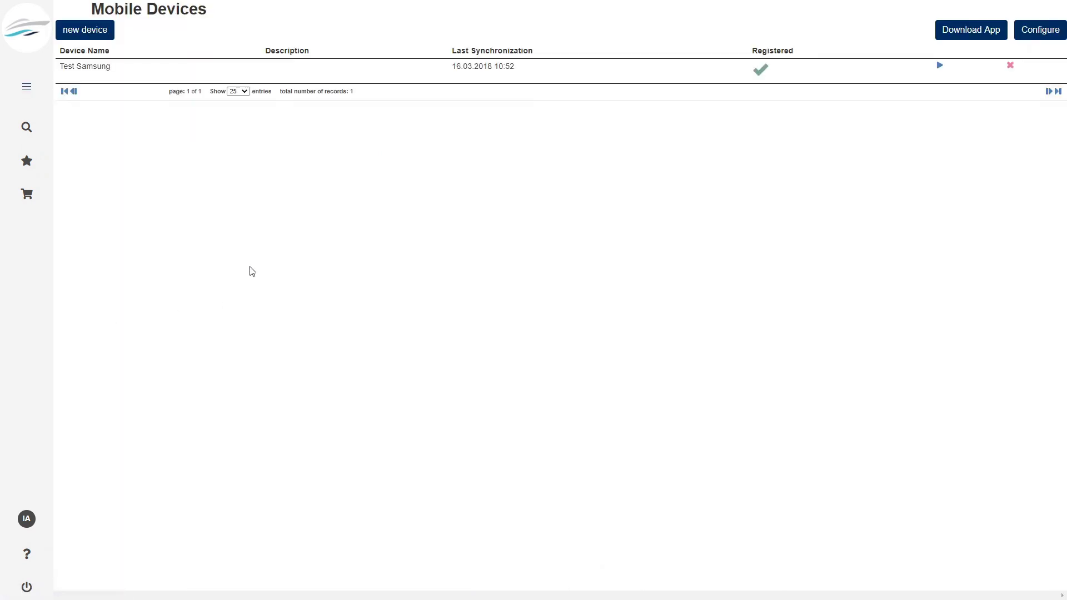
{"action": "left_click", "coordinate": [95, 31]}
{"action": "left_click", "coordinate": [455, 232]}
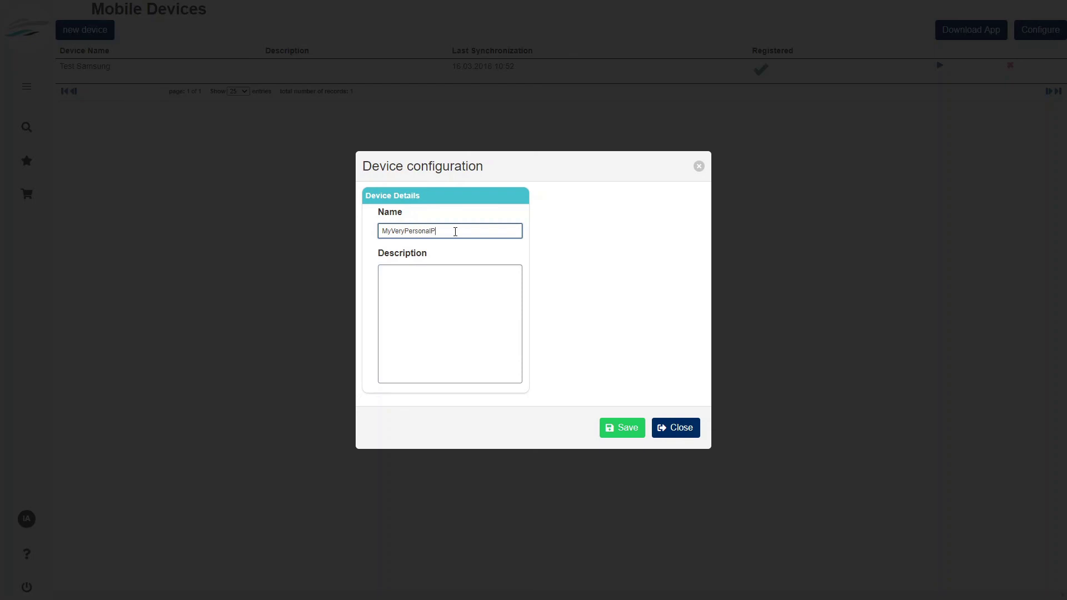
{"action": "left_click", "coordinate": [450, 300]}
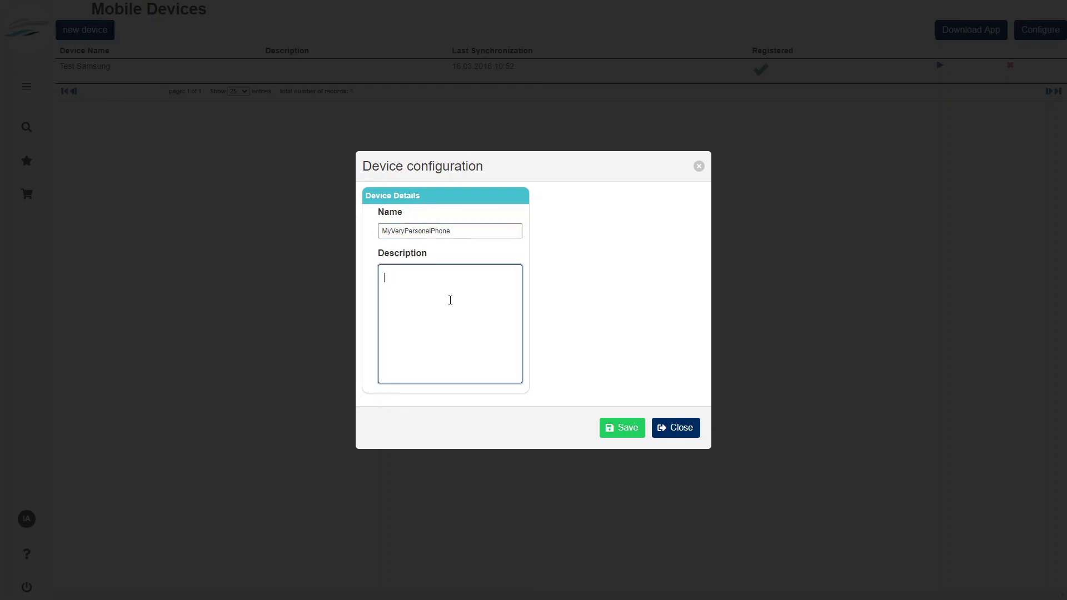
- Enter 'Description' and save MyVeryPersonalPhone to generate its QR code, then return to the dashboard
{"action": "type", "text": "Description"}
{"action": "left_click", "coordinate": [621, 428]}
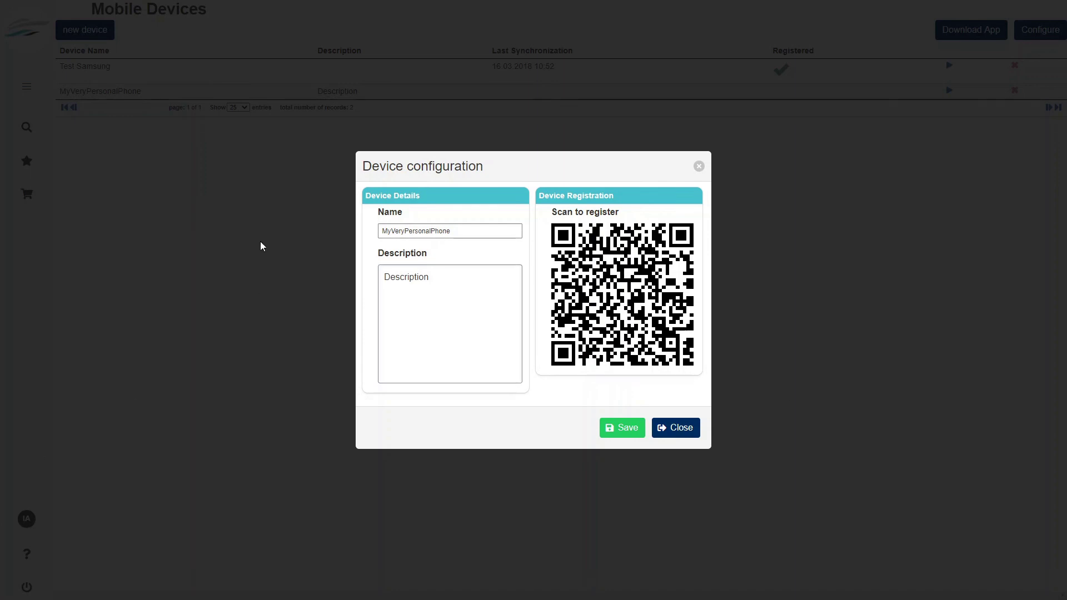
{"action": "left_click", "coordinate": [691, 436]}
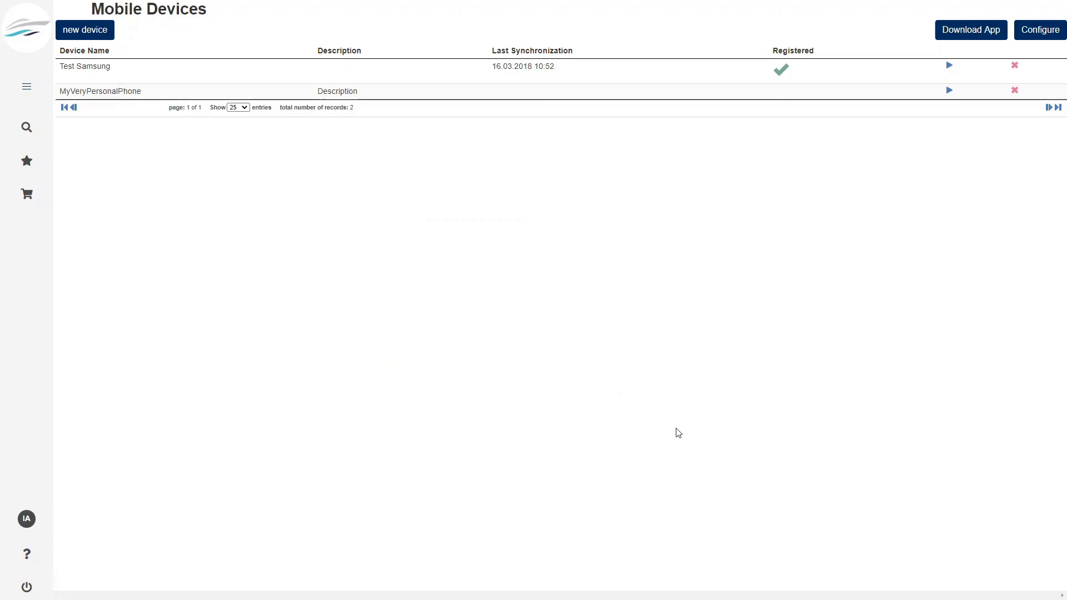
{"action": "left_click", "coordinate": [30, 26]}
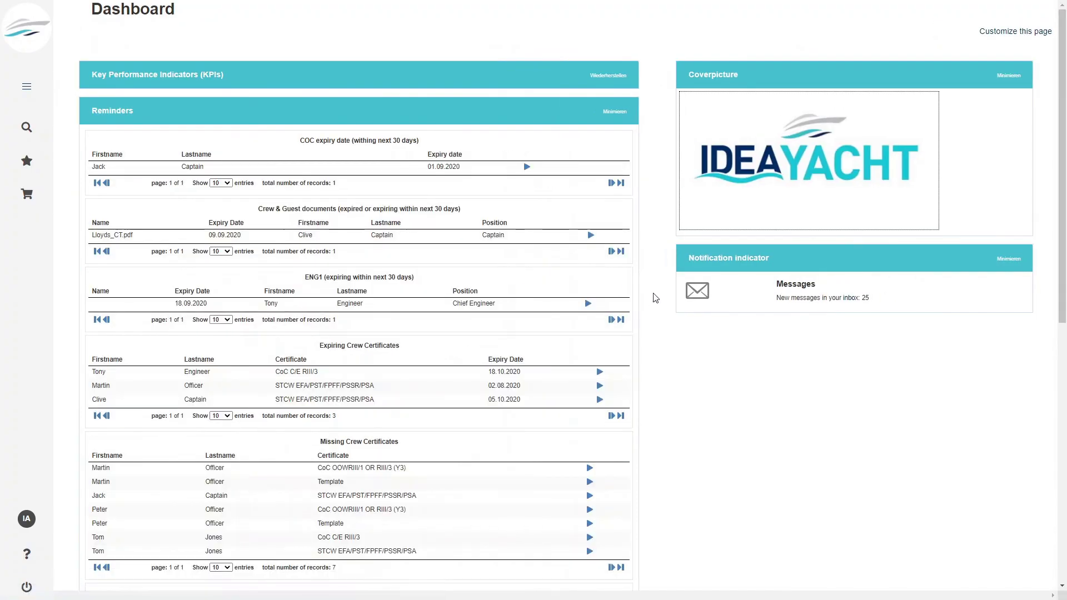